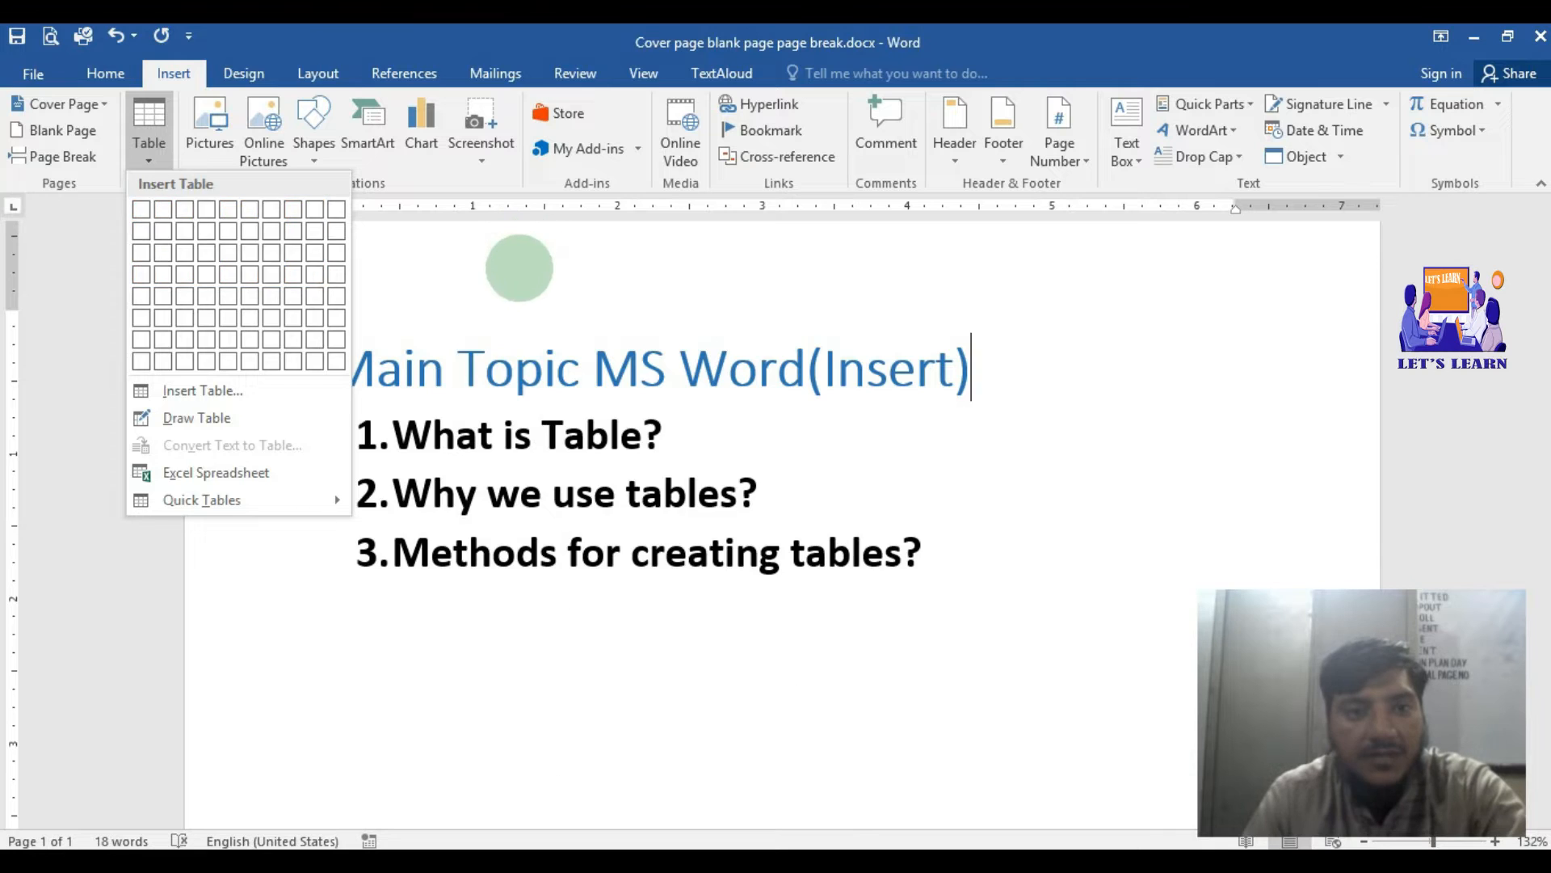
Insert a 3x3 table on the empty line below the numbered list of topics, using the table size grid
scroll(346, 323, "down", 3)
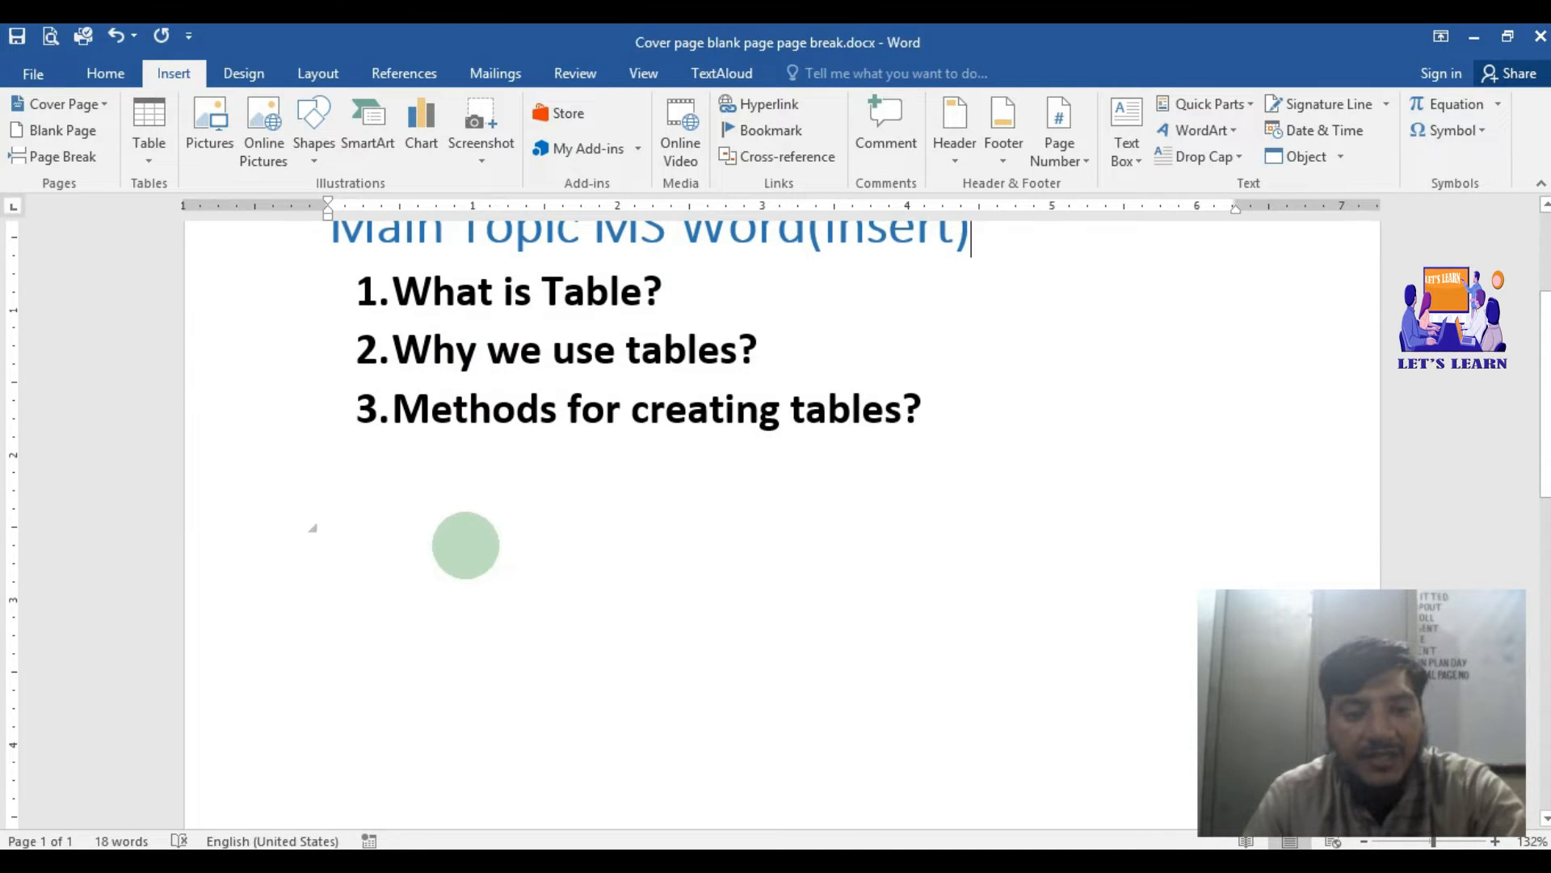
left_click(367, 574)
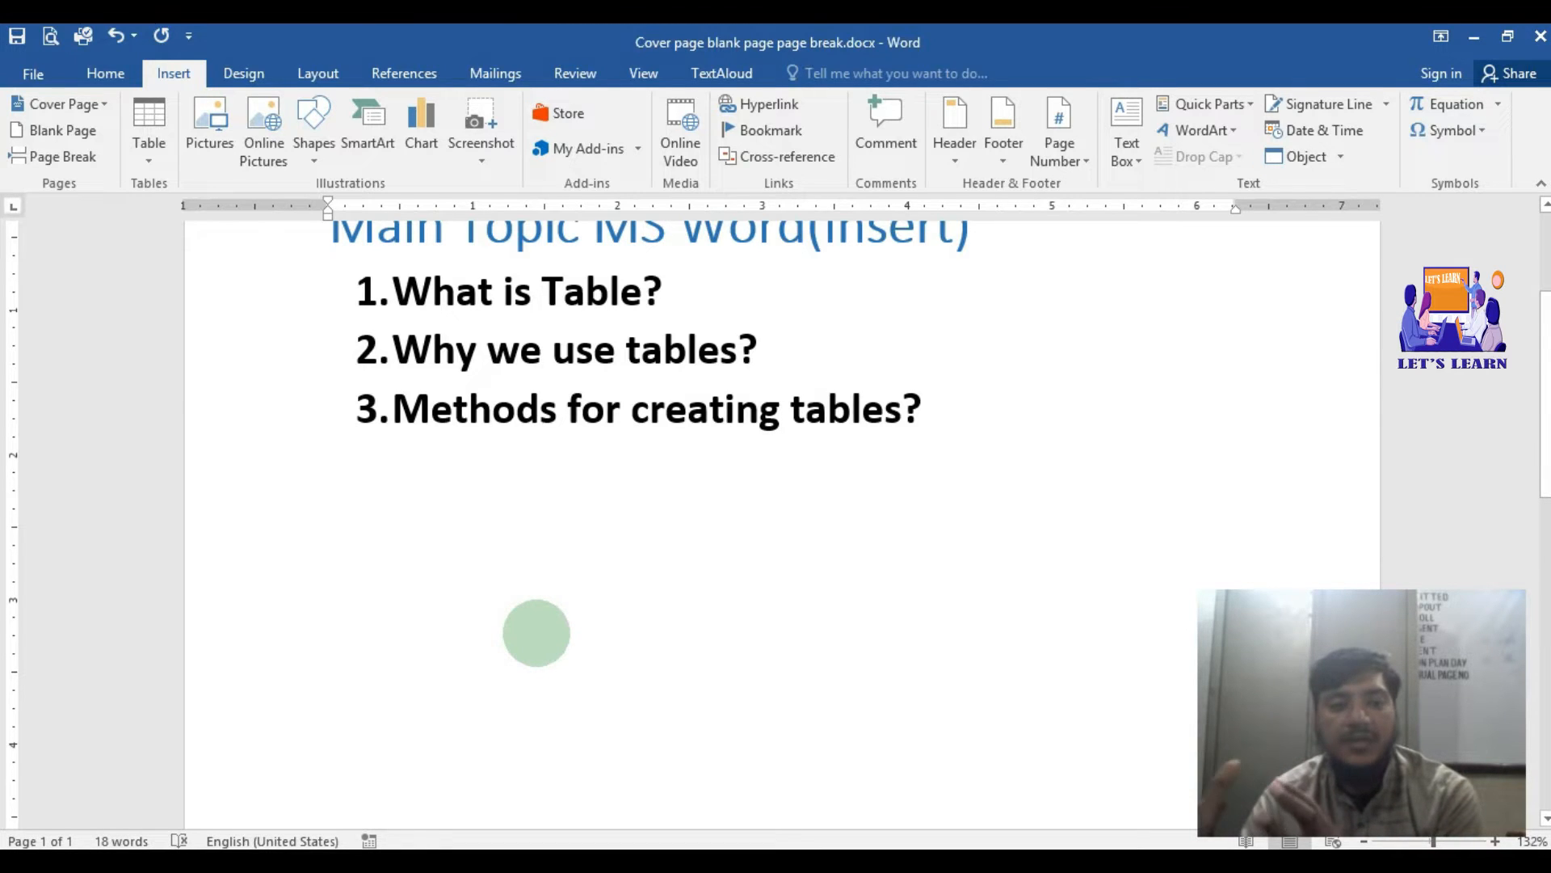
left_click(149, 129)
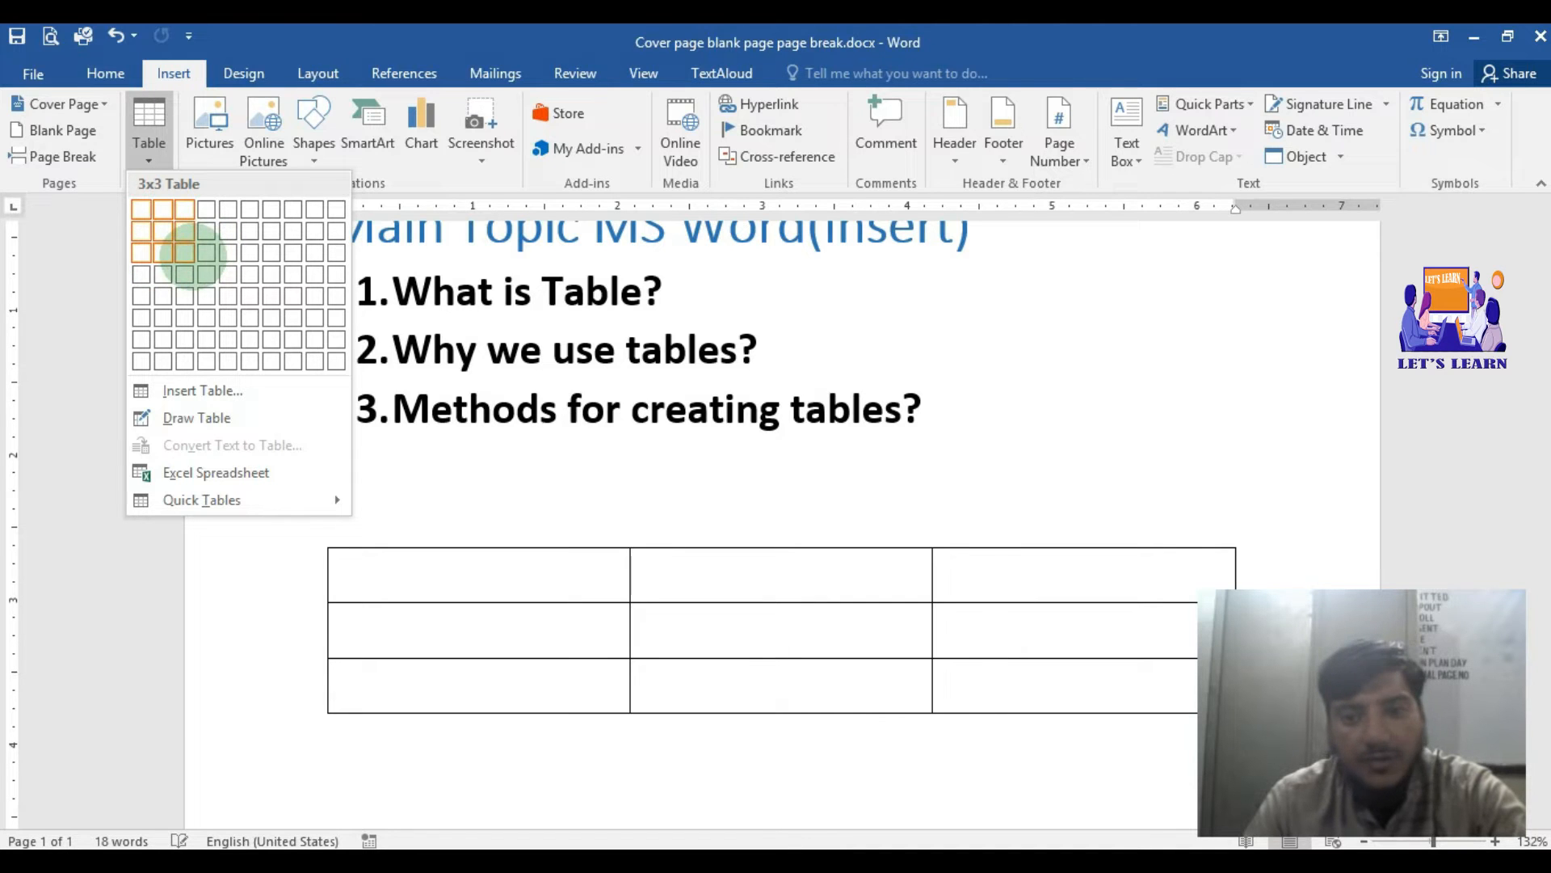
left_click(186, 253)
scroll(501, 508, "down", 5)
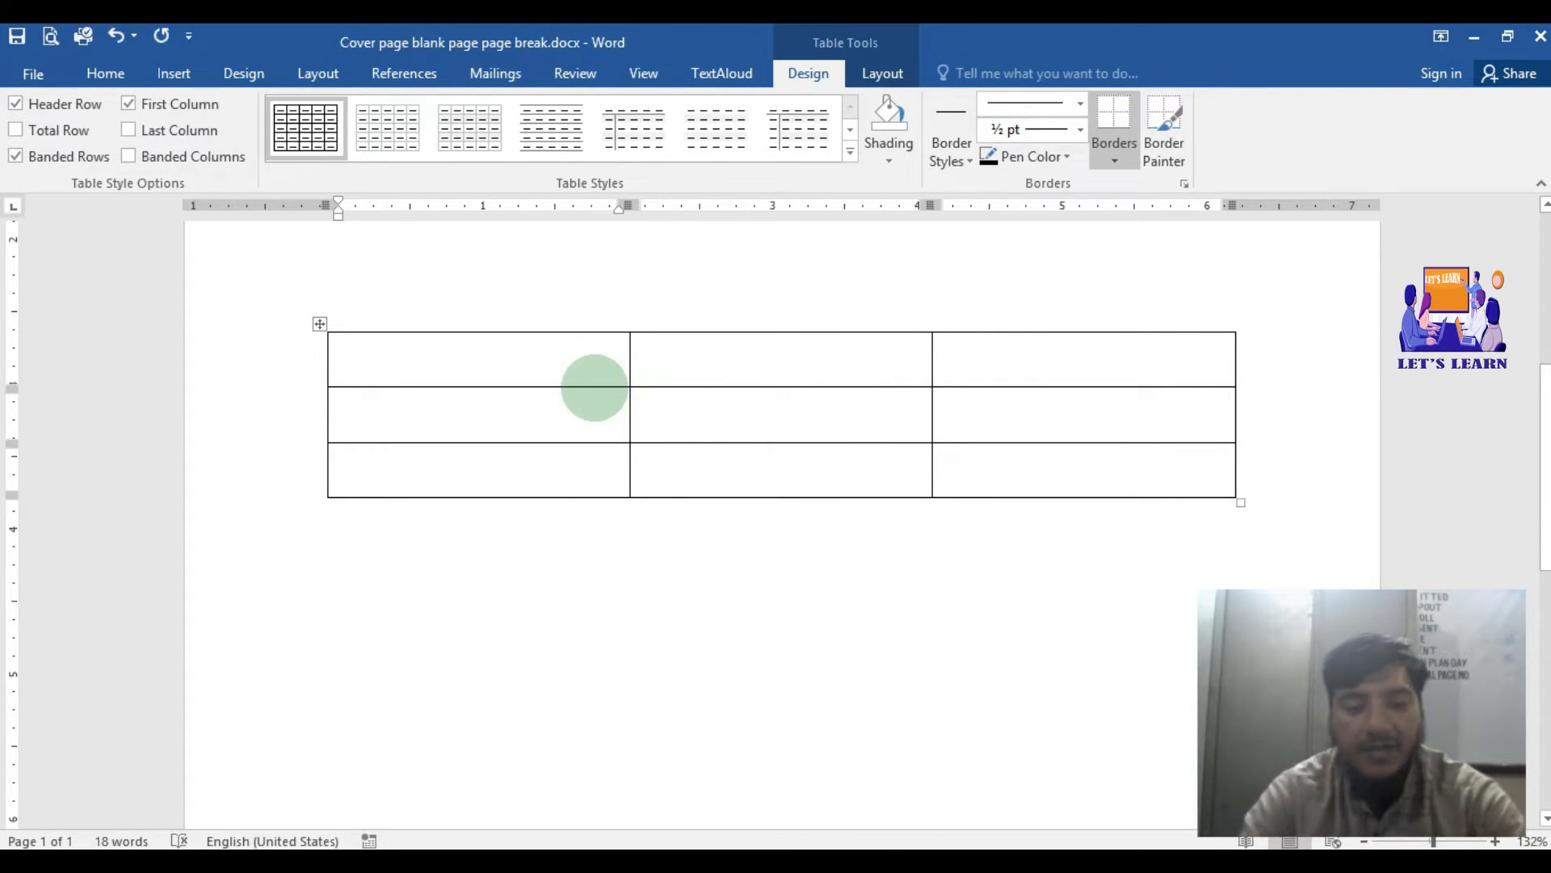
Fill the table's first row with the entries Computer, Hardware and Software, one per cell
type("computer")
key("Tab")
type("hardware")
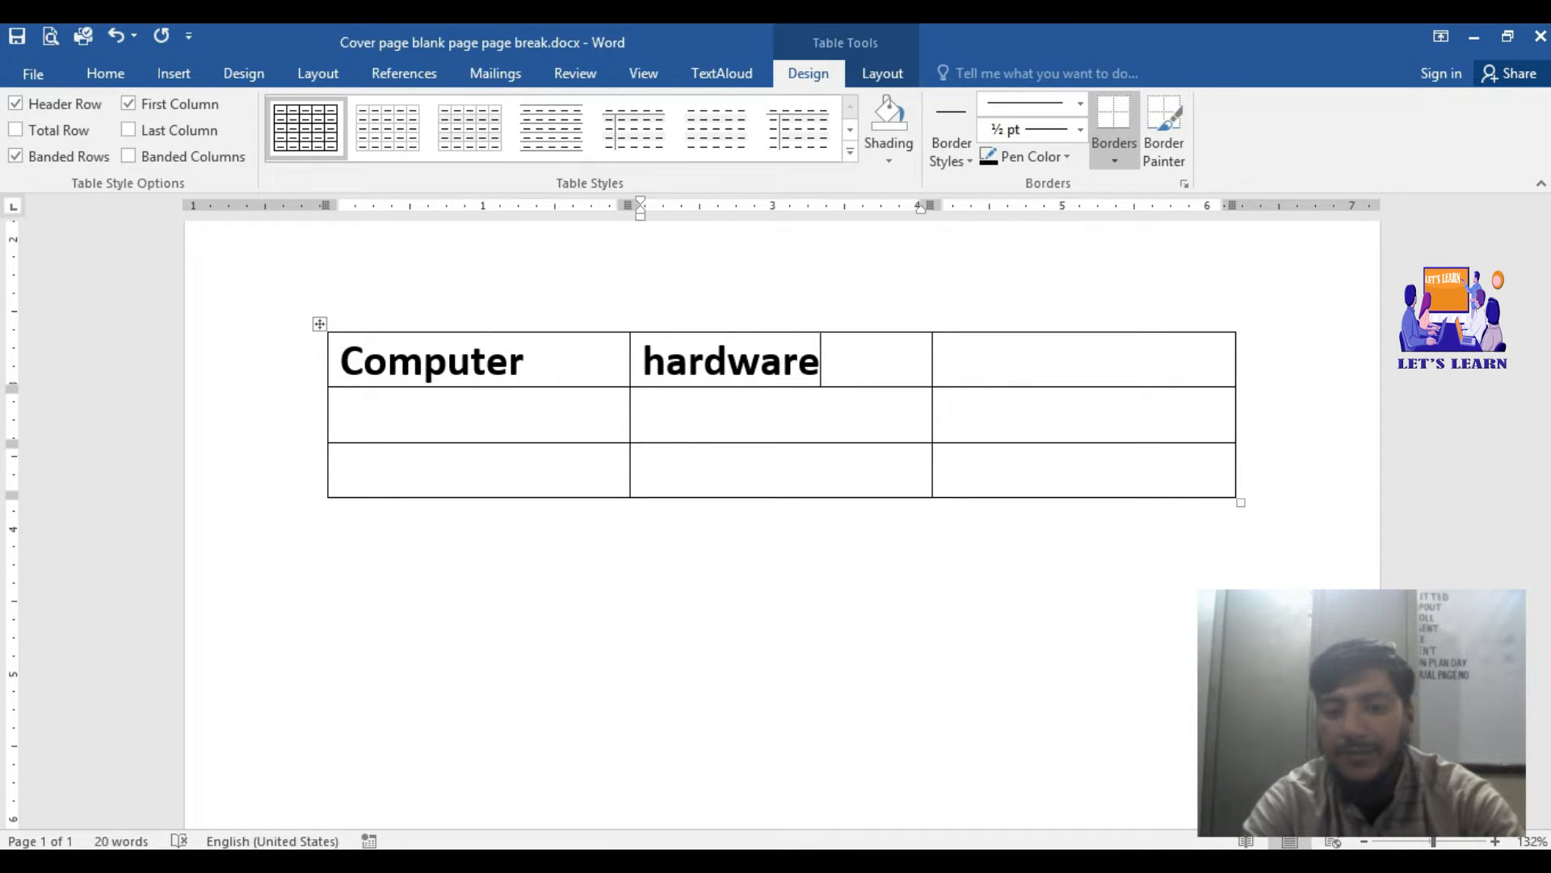
key("Tab")
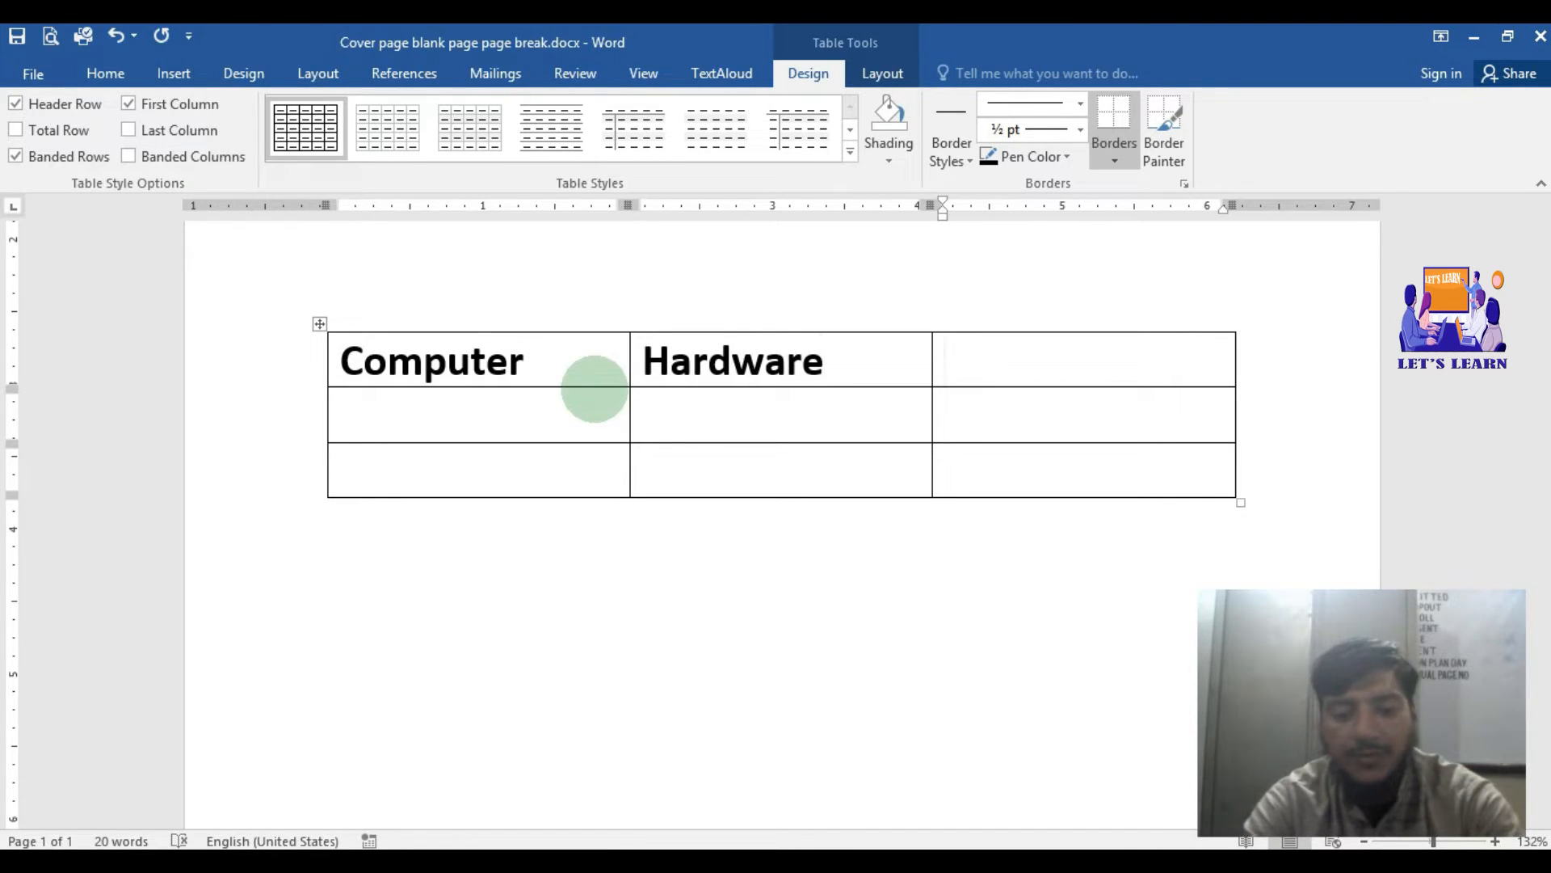
type("software")
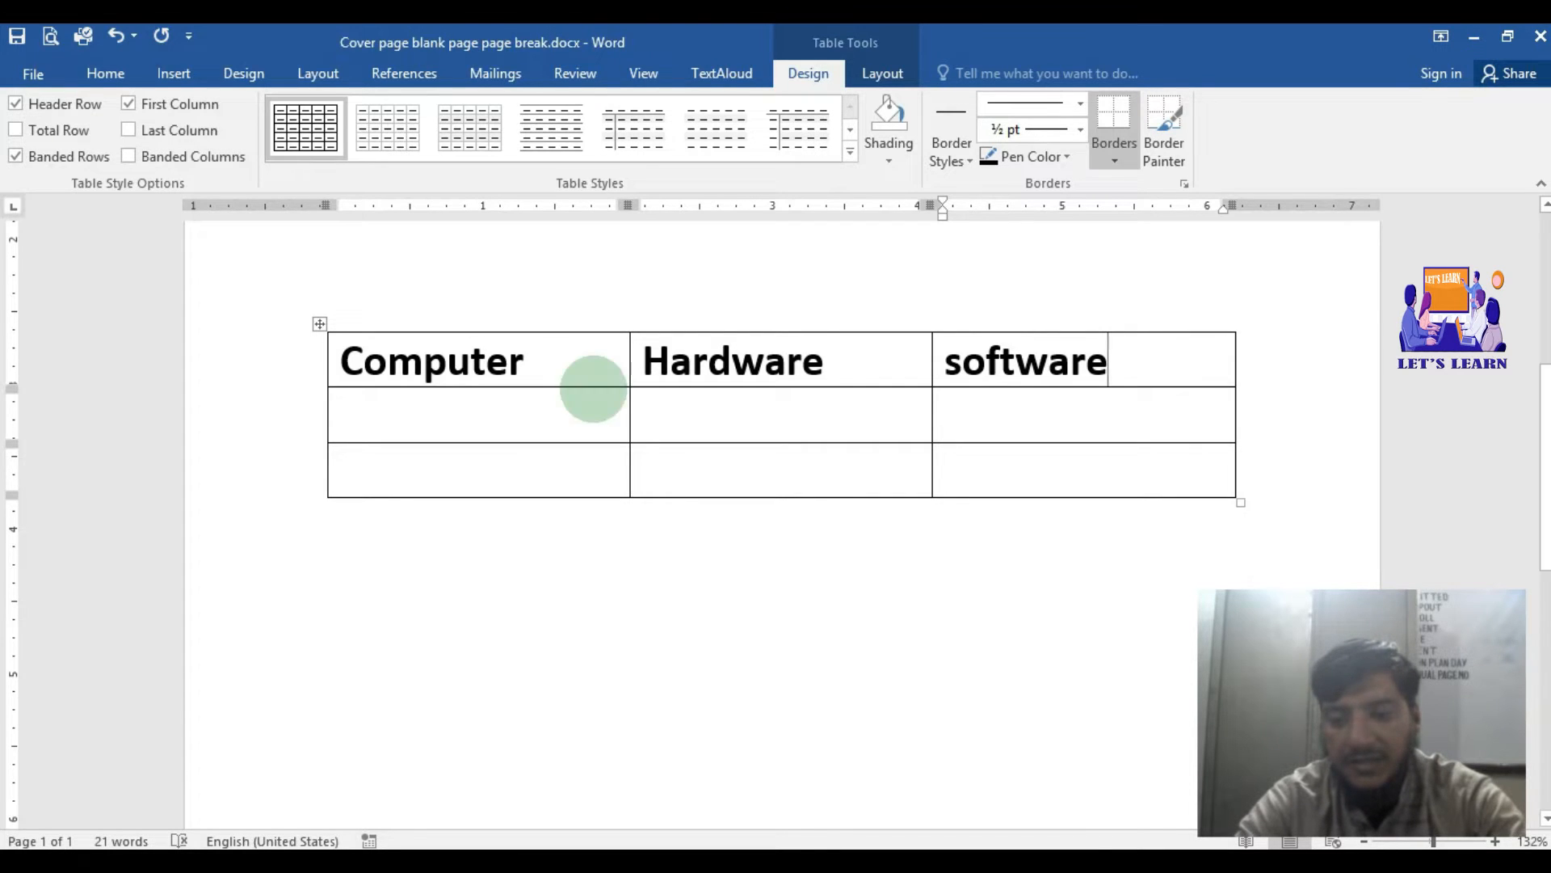
Add the lines User, Data and Information beneath Software in the same table cell
key("Return")
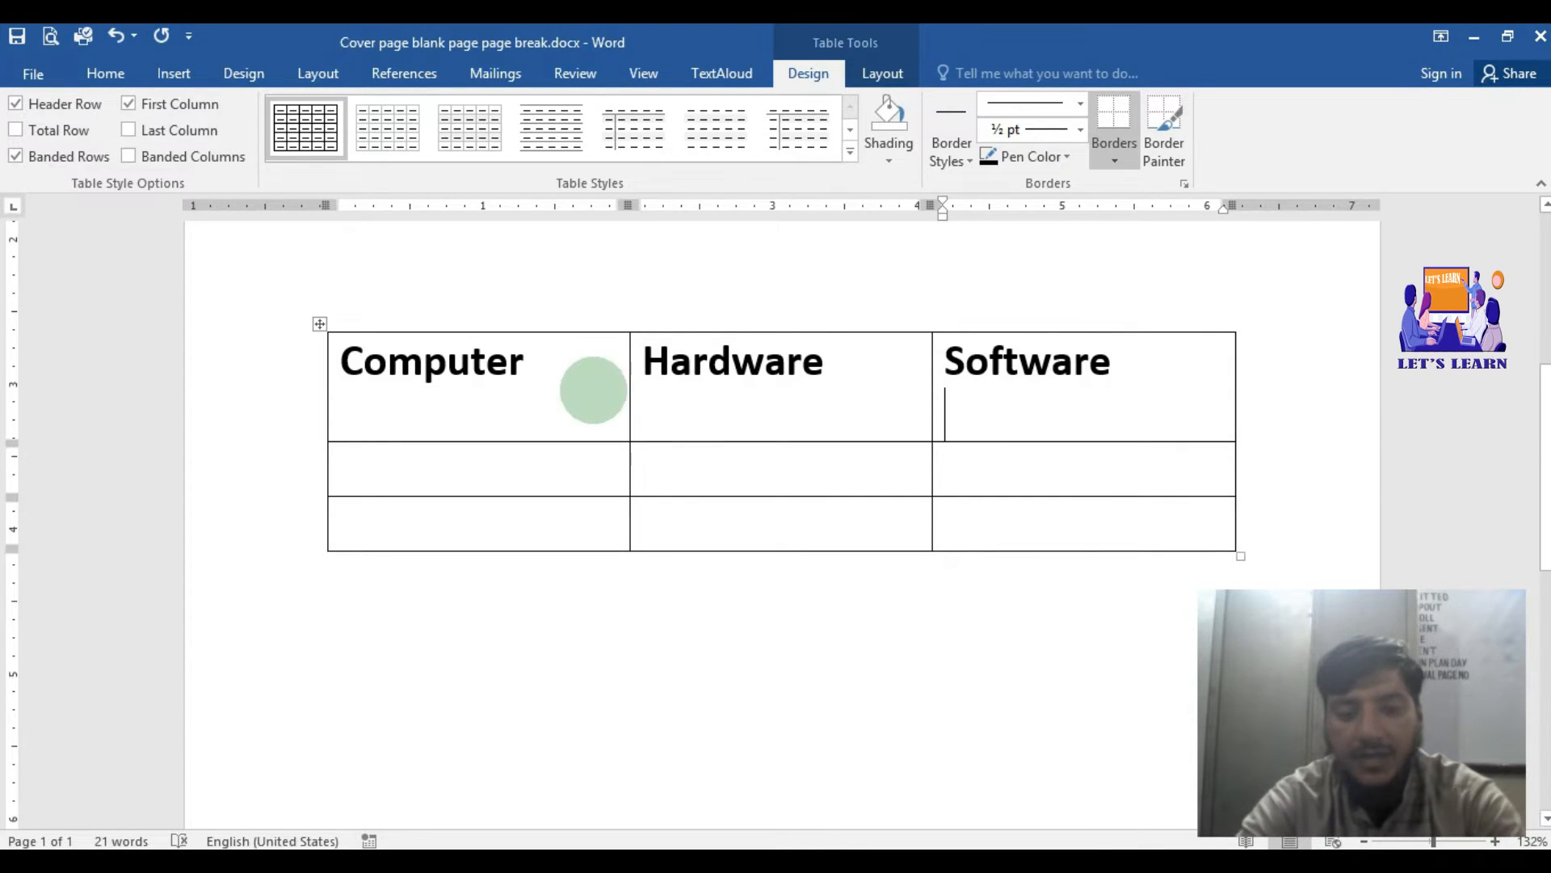
type("ju")
key("BackSpace")
key("BackSpace")
type("u")
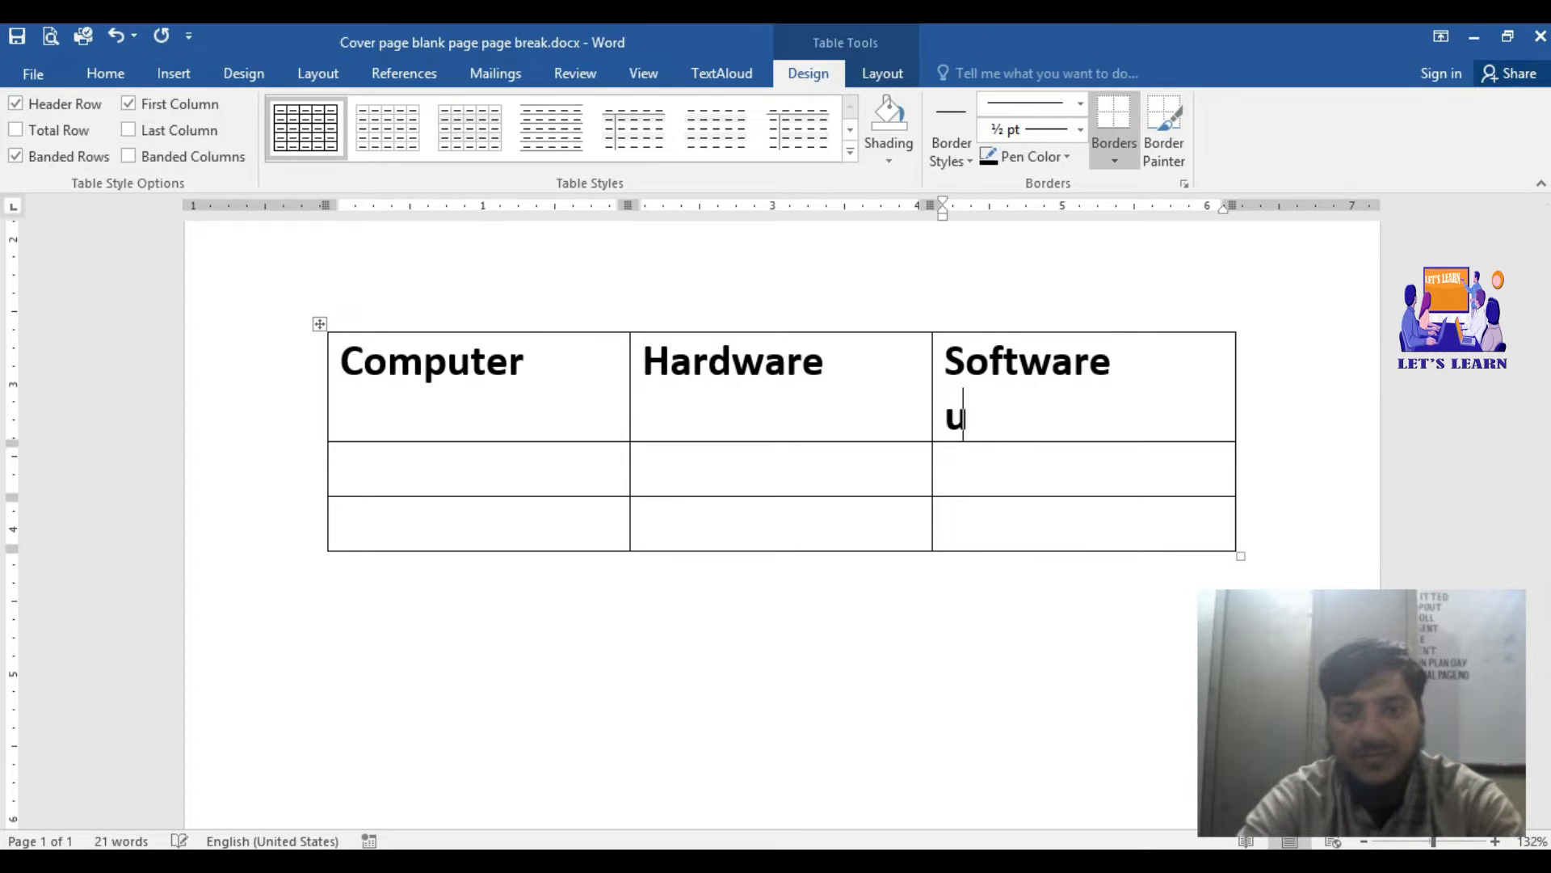
type("ser")
key("Return")
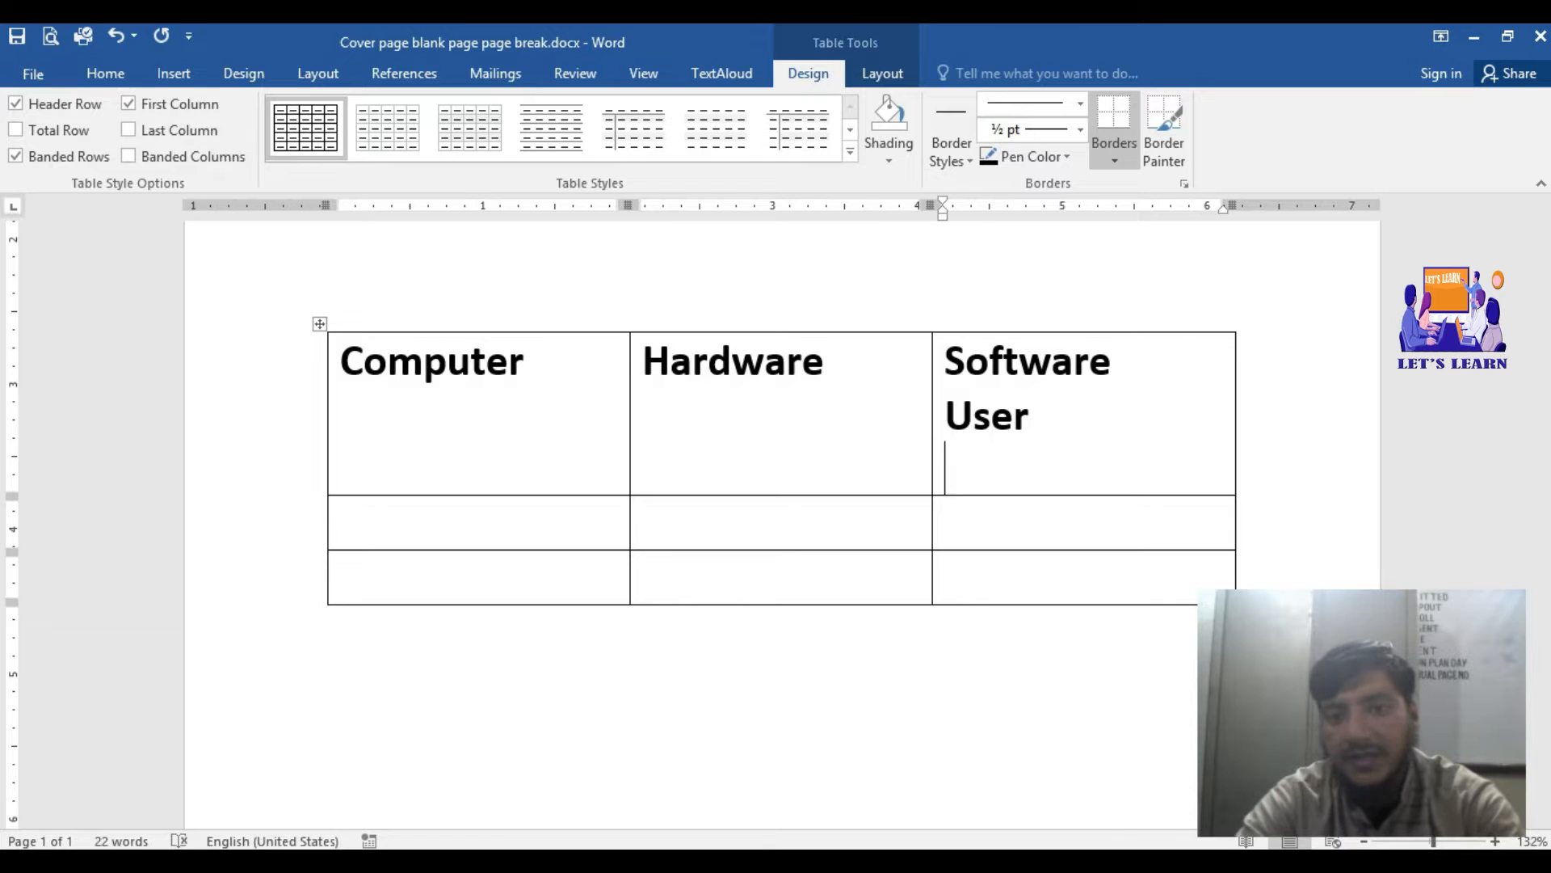
type("data")
key("Return")
type("information")
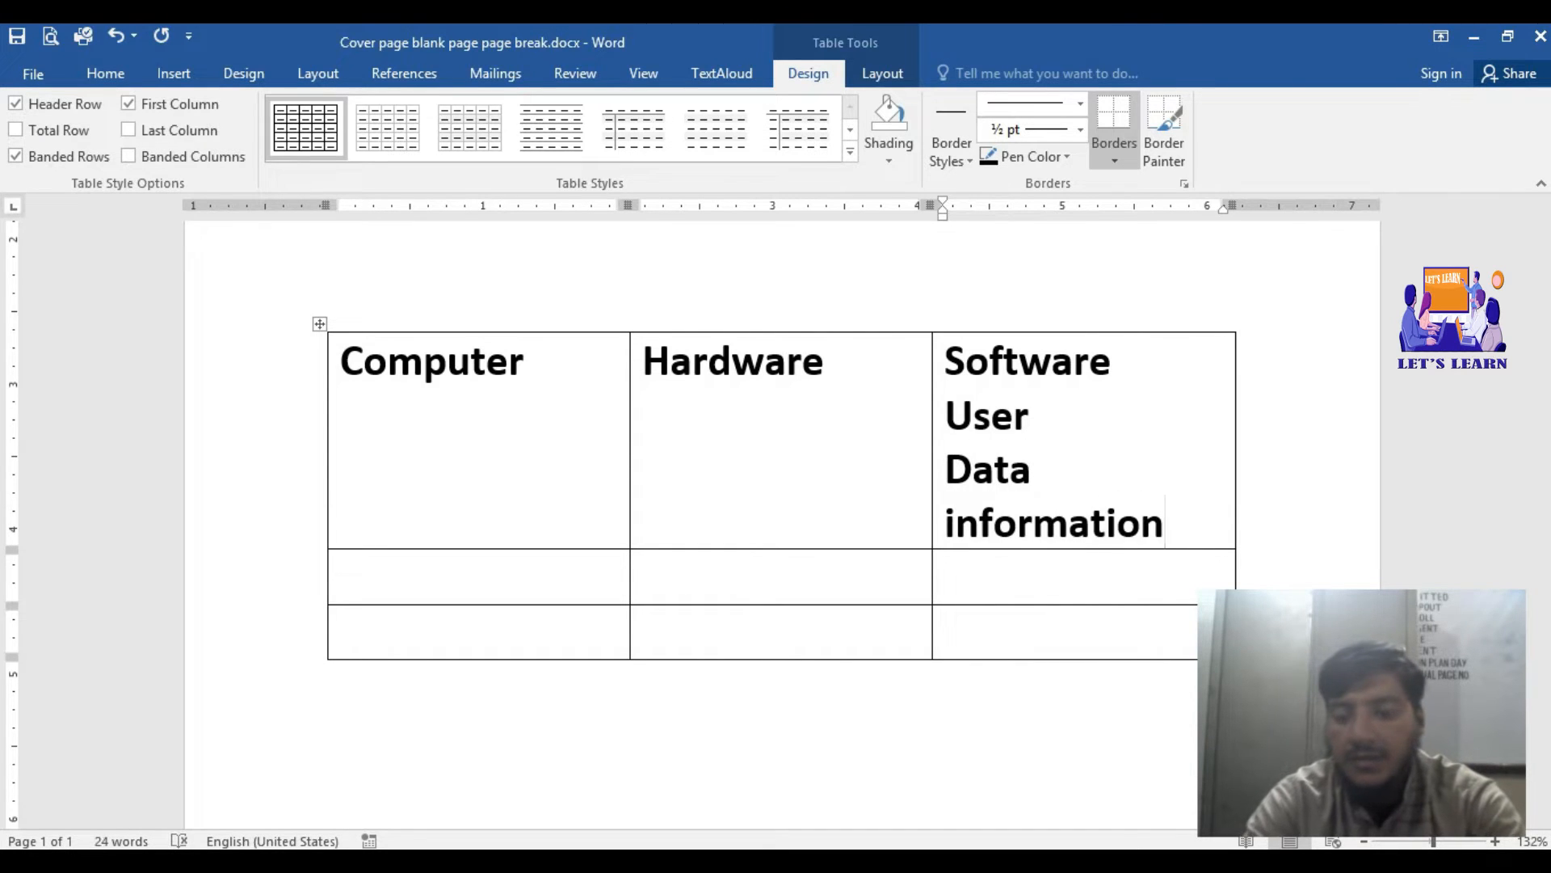
key("Return")
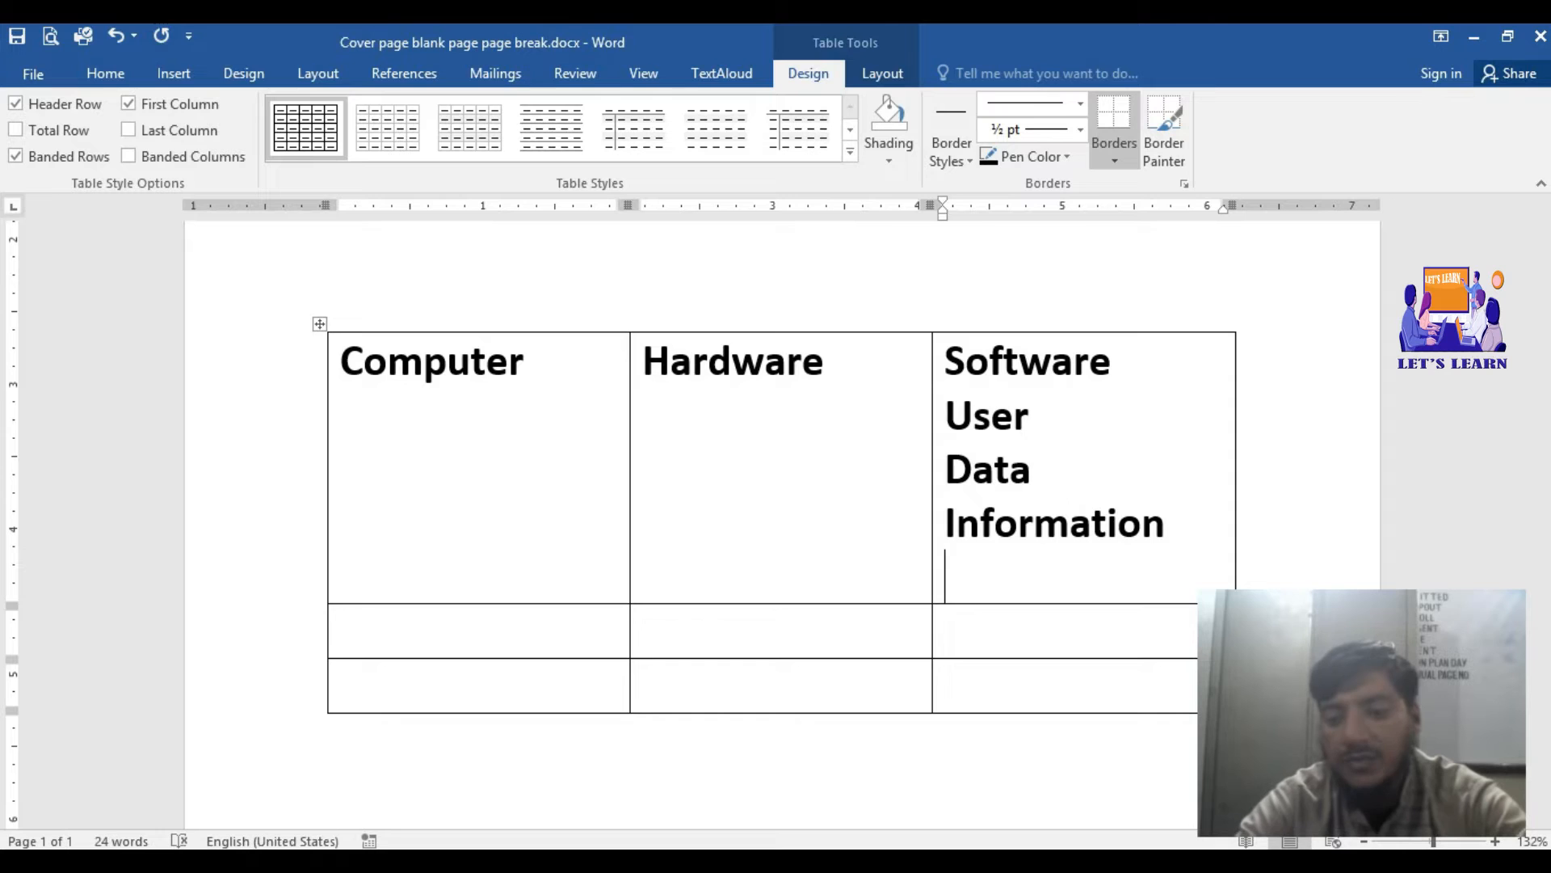
Delete the Information line and the empty line after it from the Software cell
key("BackSpace")
key("BackSpace")
key("BackSpace")
key("BackSpace")
key("BackSpace")
key("BackSpace")
key("BackSpace")
key("BackSpace")
key("BackSpace")
key("BackSpace")
key("BackSpace")
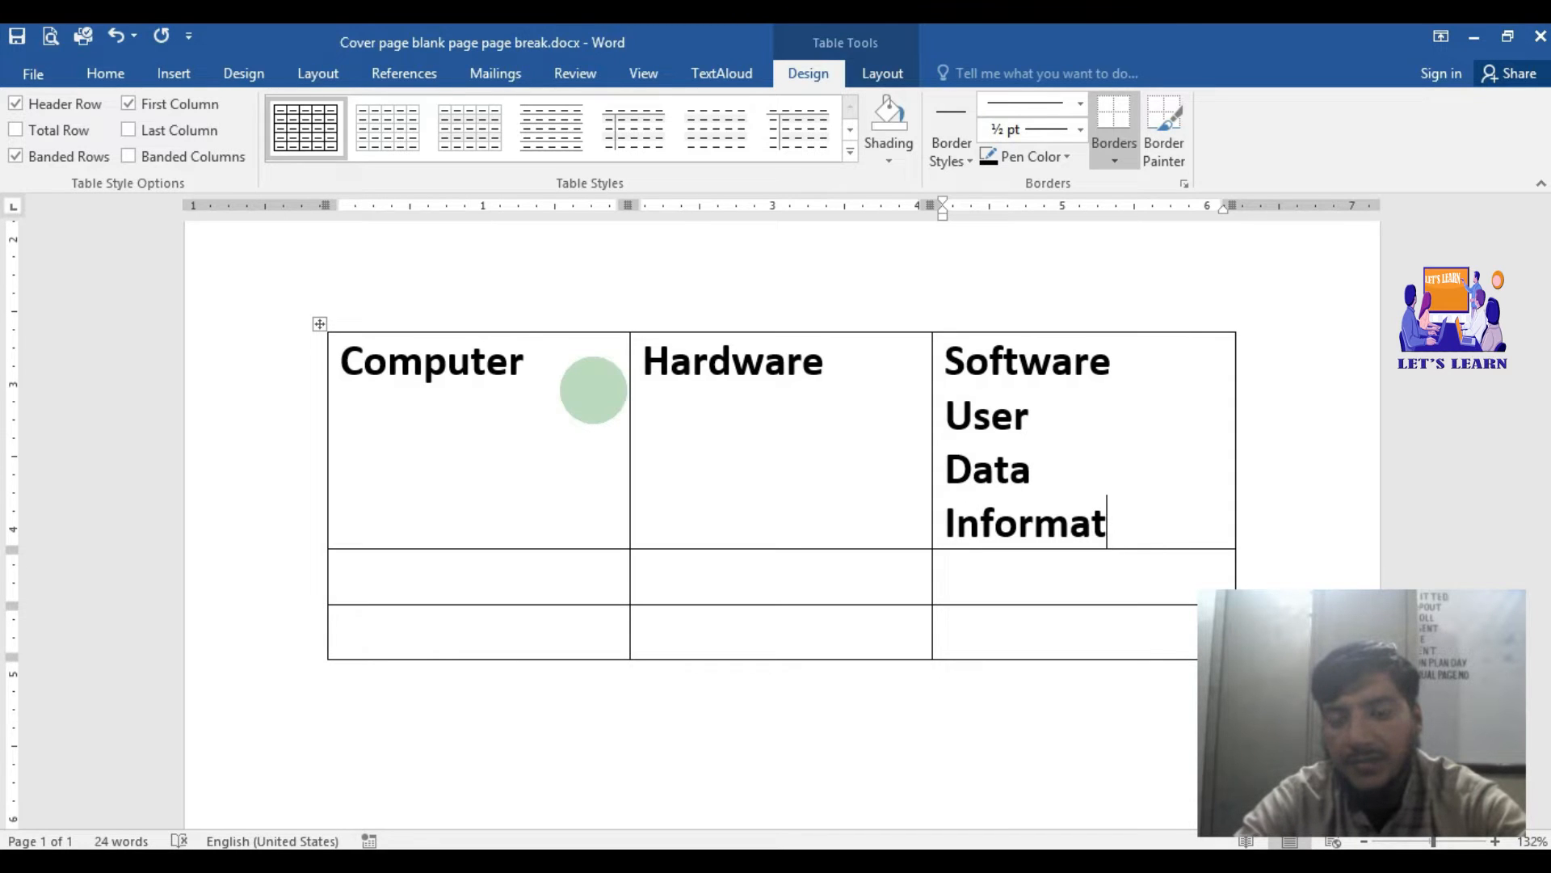
key("BackSpace")
key("BackSpace")
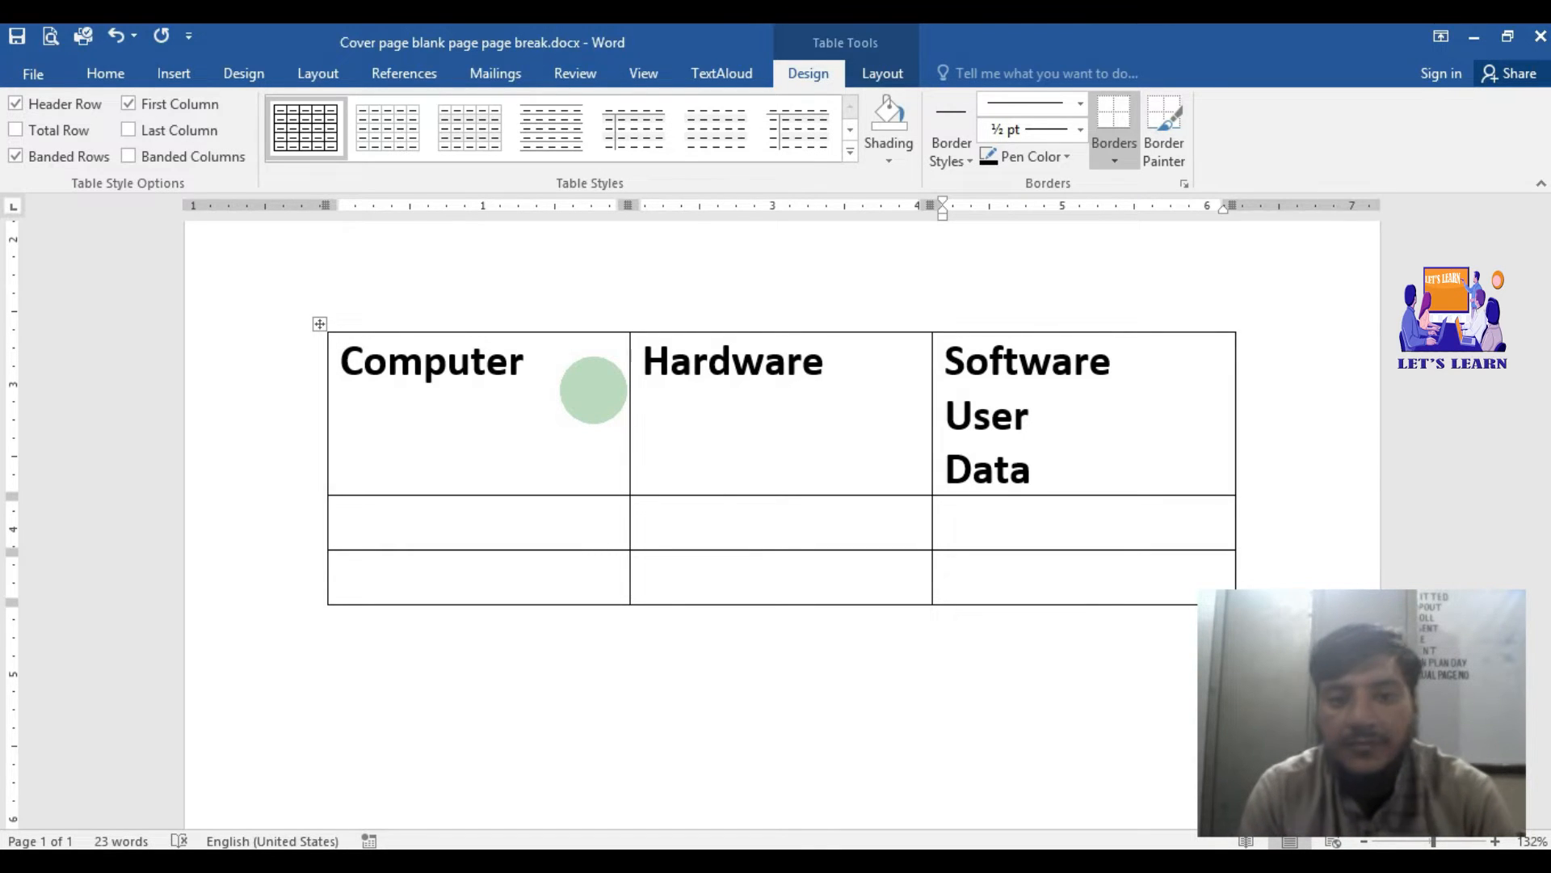
Extend the text in the first cell to read "Computer is an electronic machine"
left_click(575, 378)
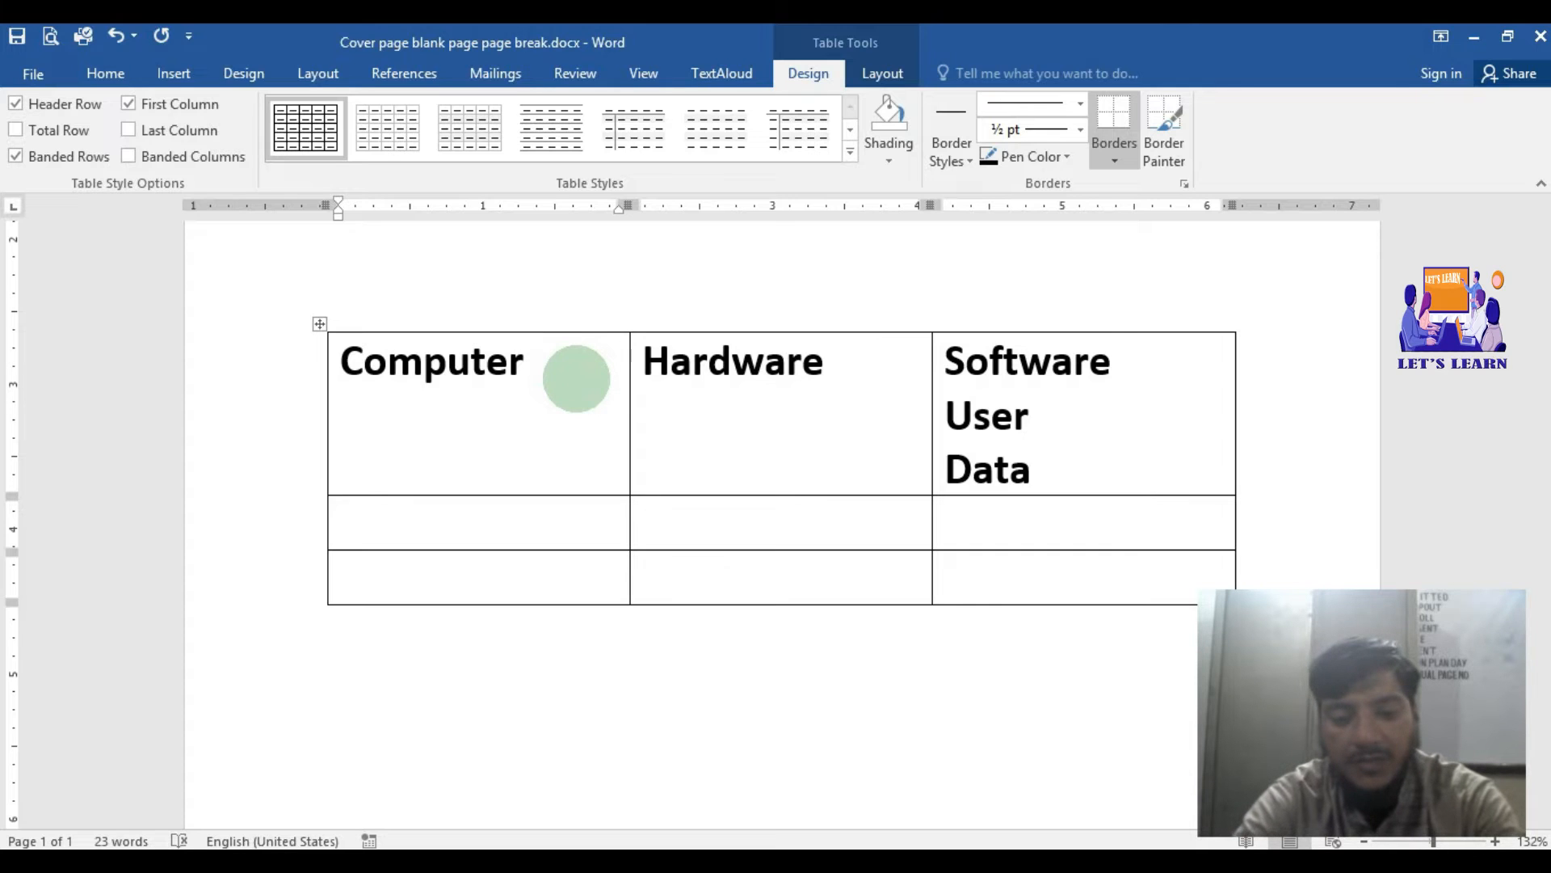
type("is an electronic machinc")
key("BackSpace")
type("e")
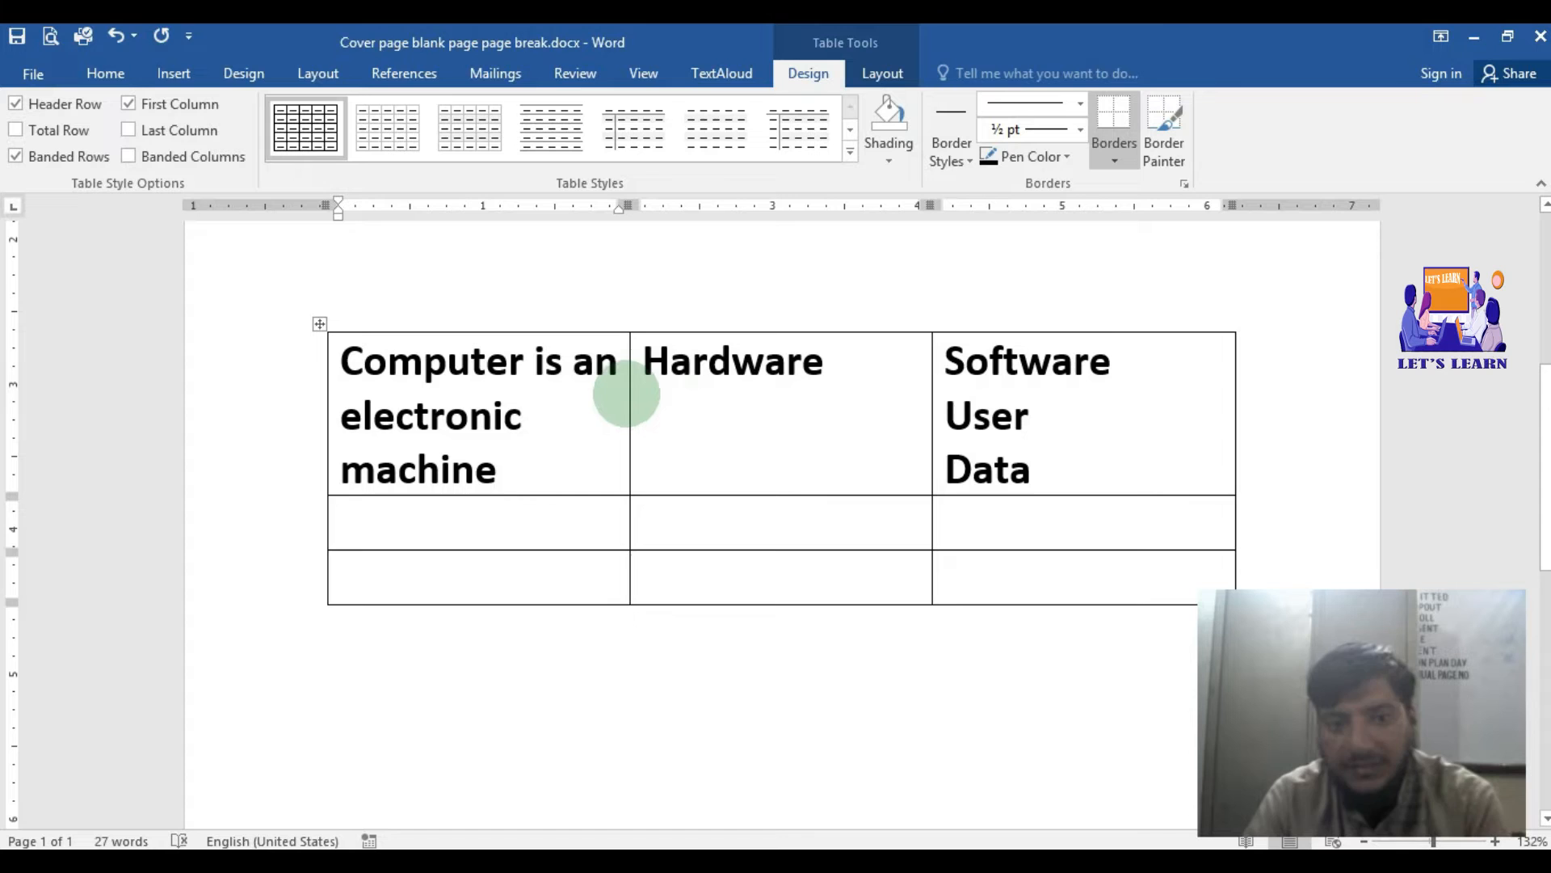
Shift the column borders in the first row to widen the Computer cell and narrow the Hardware and Software cells
left_click(632, 394)
left_click_drag(627, 391, 957, 470)
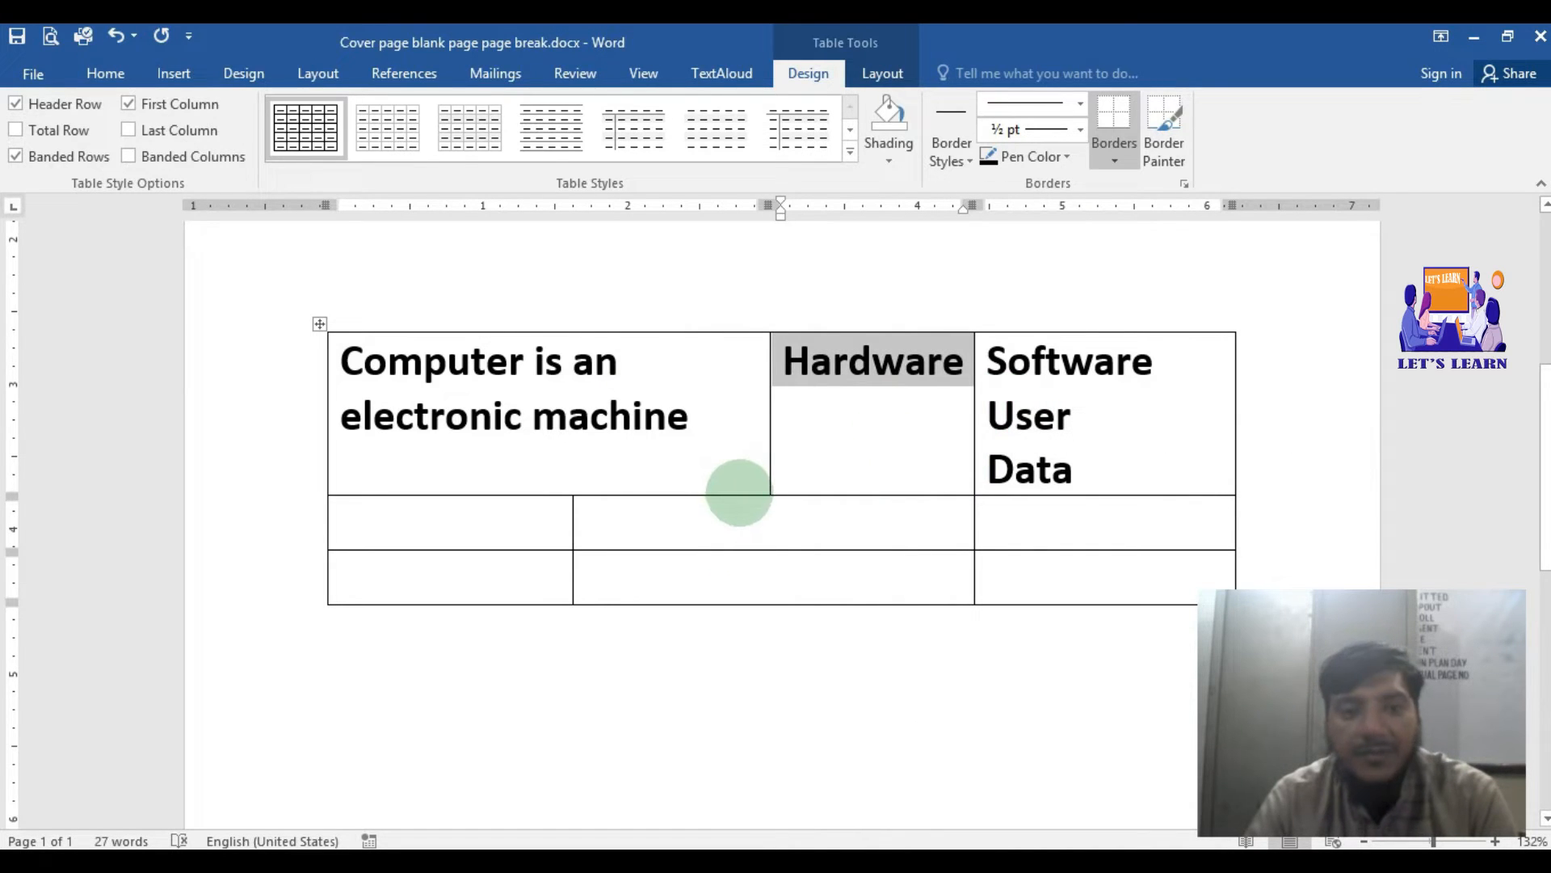
left_click_drag(770, 416, 1114, 417)
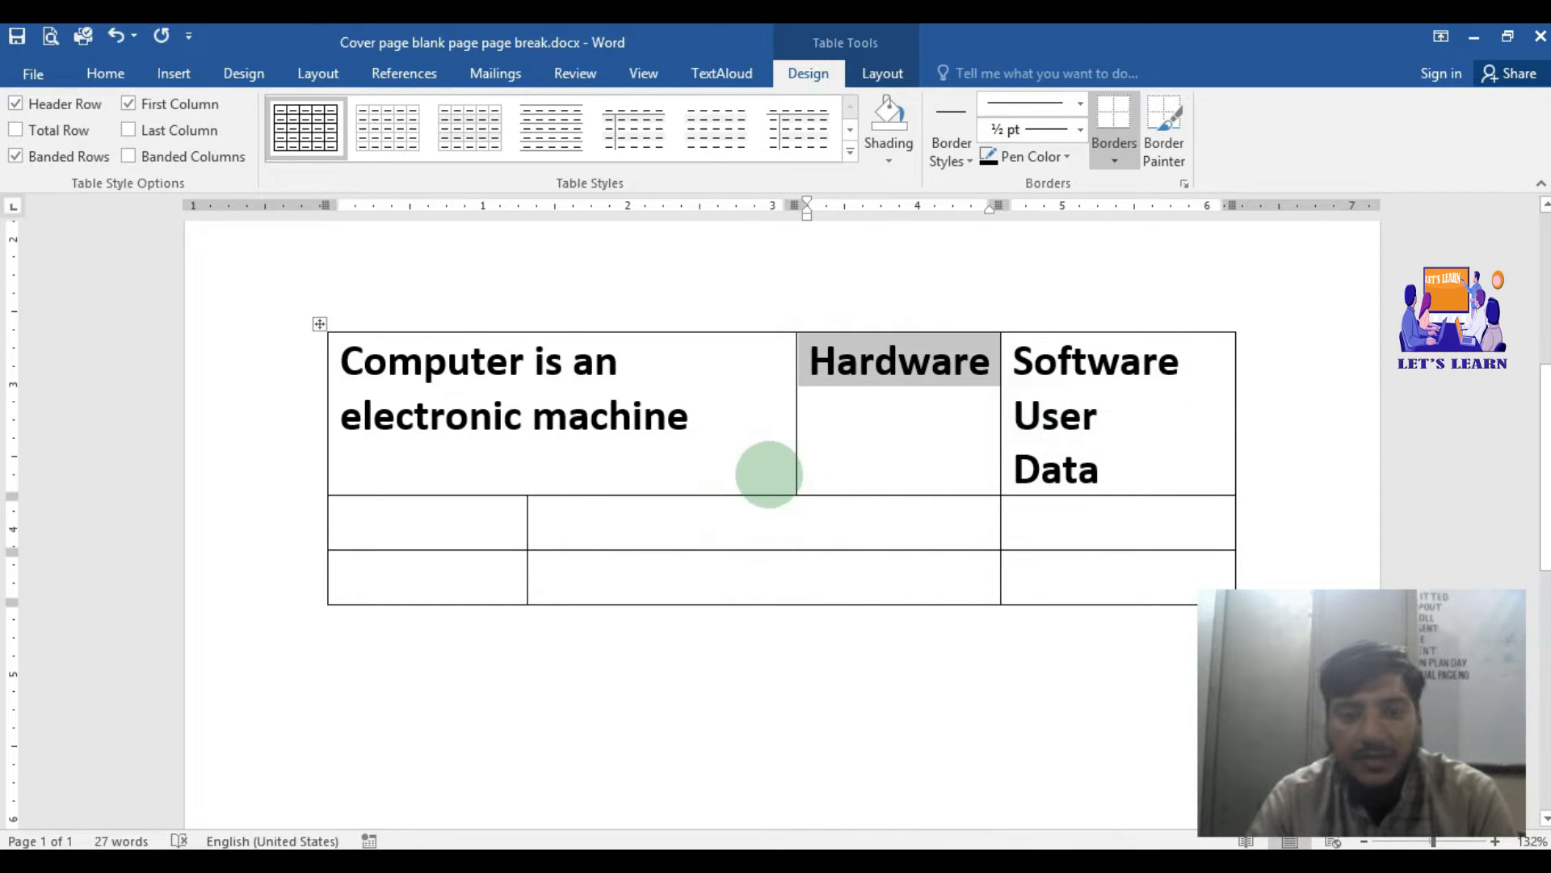
left_click_drag(1000, 411, 1158, 406)
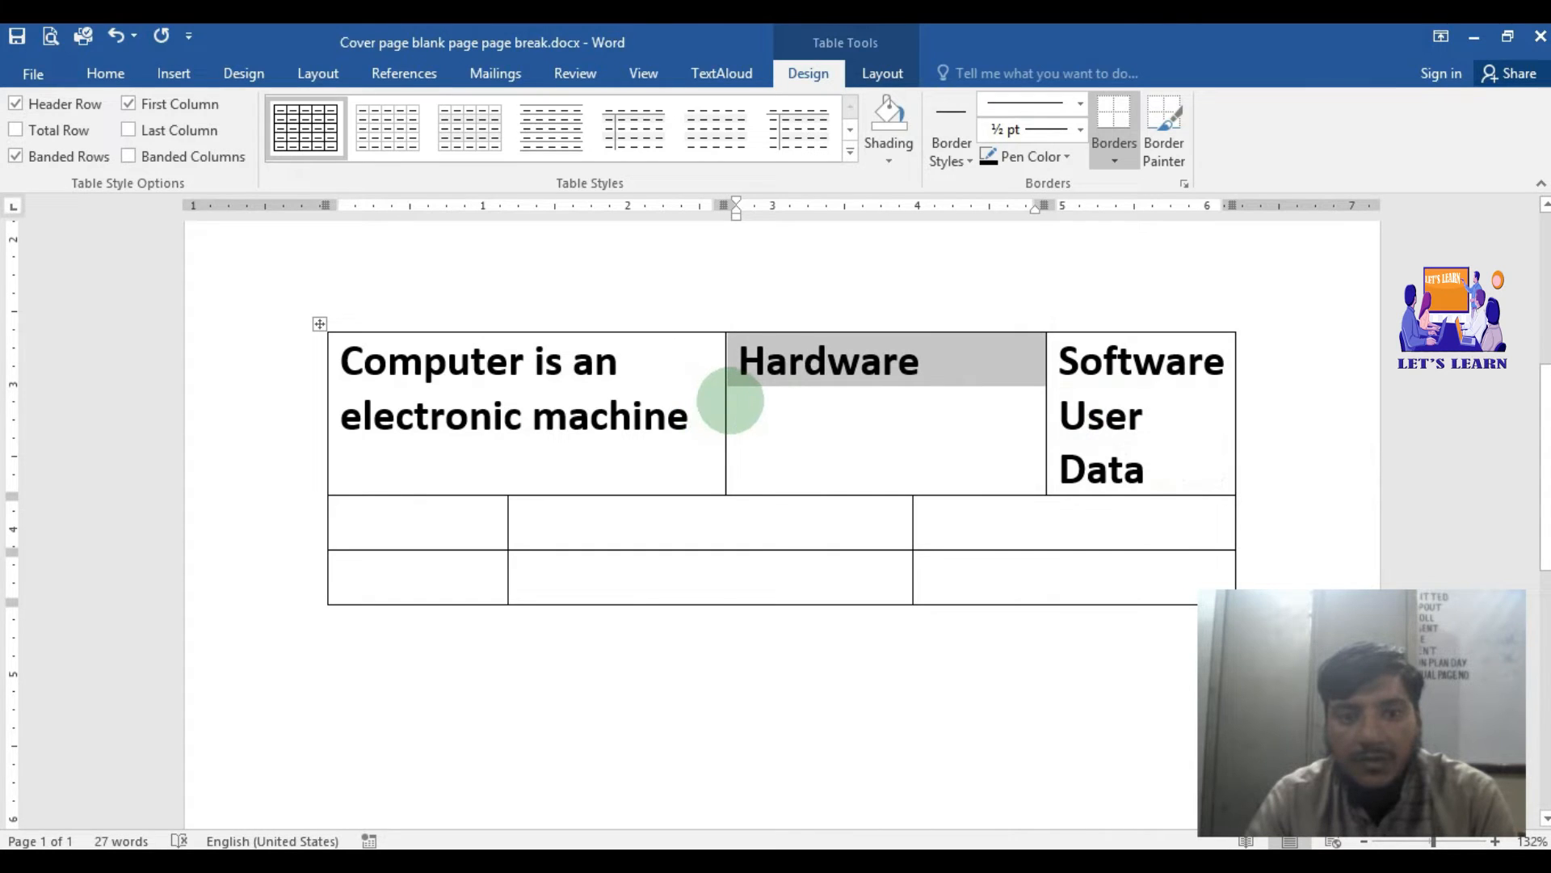
left_click_drag(721, 404, 903, 402)
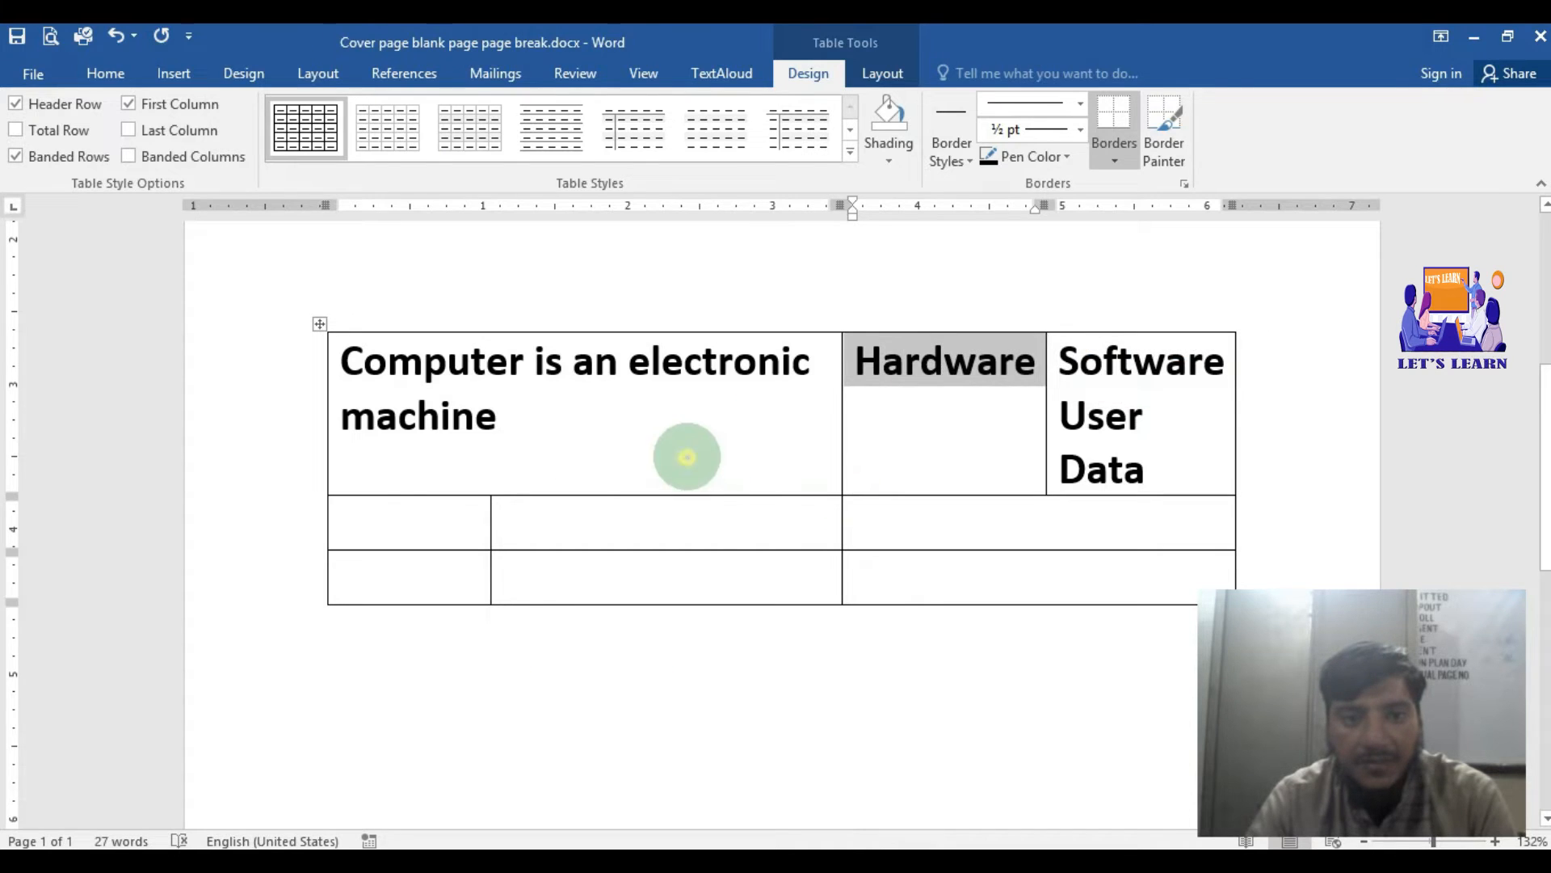
left_click(544, 413)
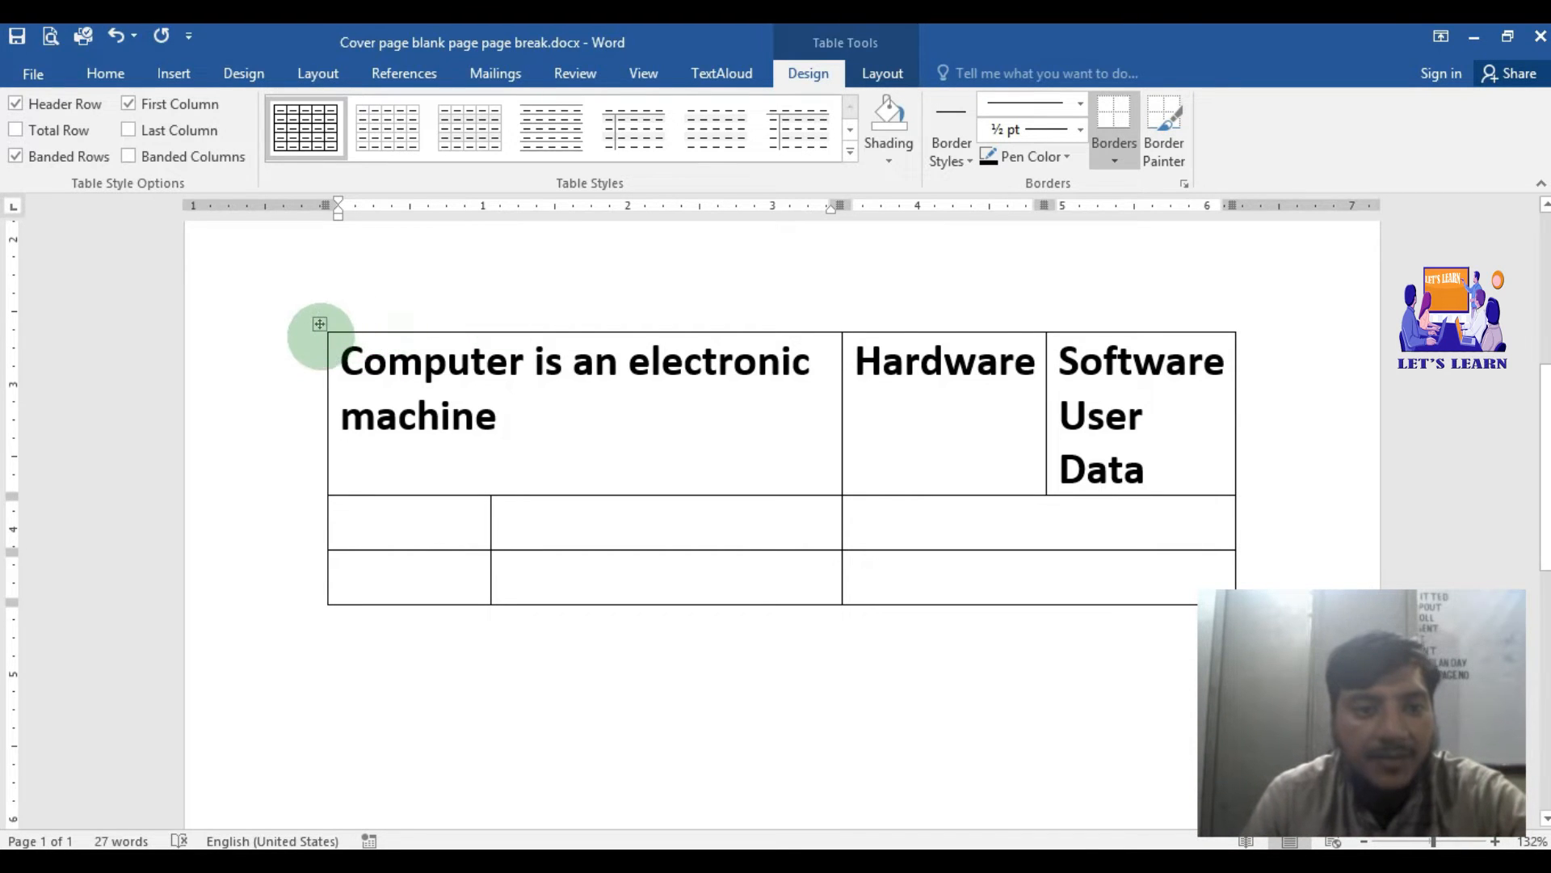
Select the whole 3x3 table and delete it
left_click(320, 323)
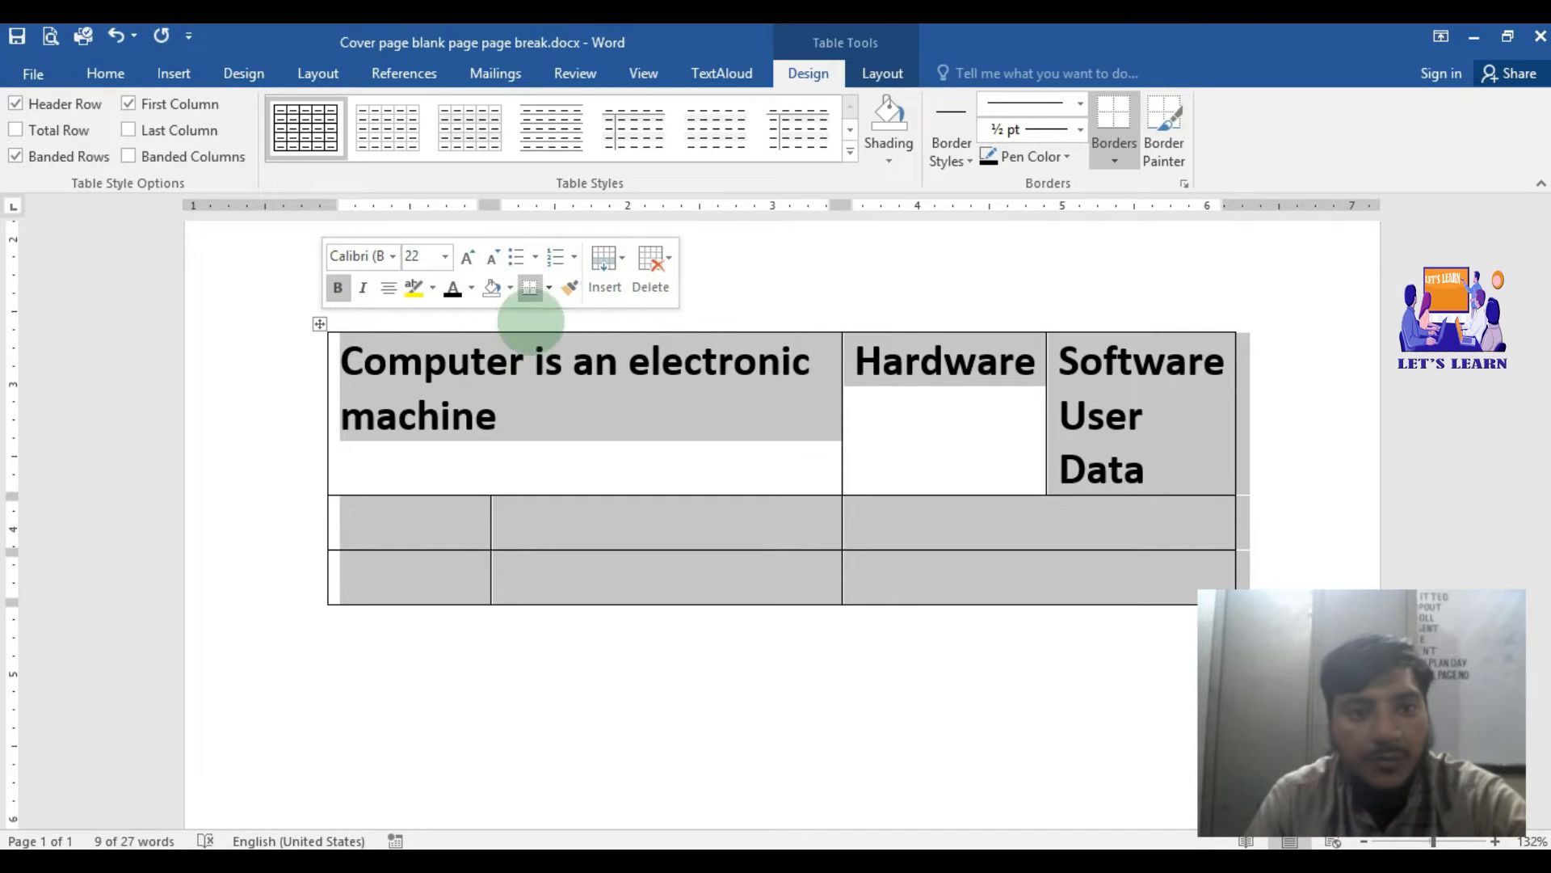
right_click(317, 322)
left_click(391, 480)
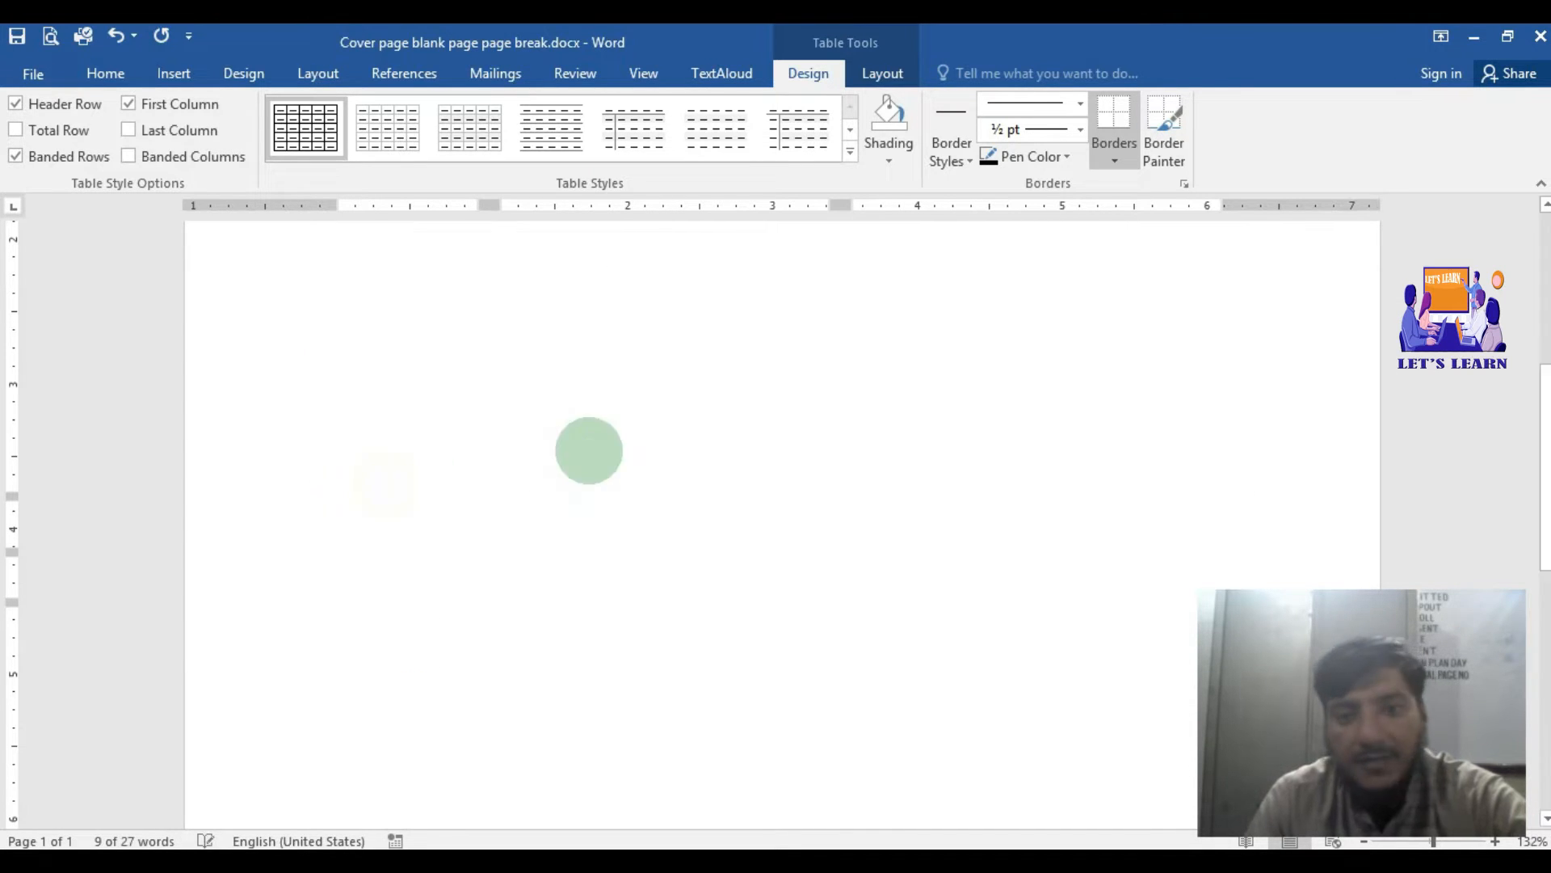
Insert a table with 3 columns and 4 rows below the topic list through the Insert Table dialog, keeping fixed column width on Auto
scroll(528, 420, "up", 2)
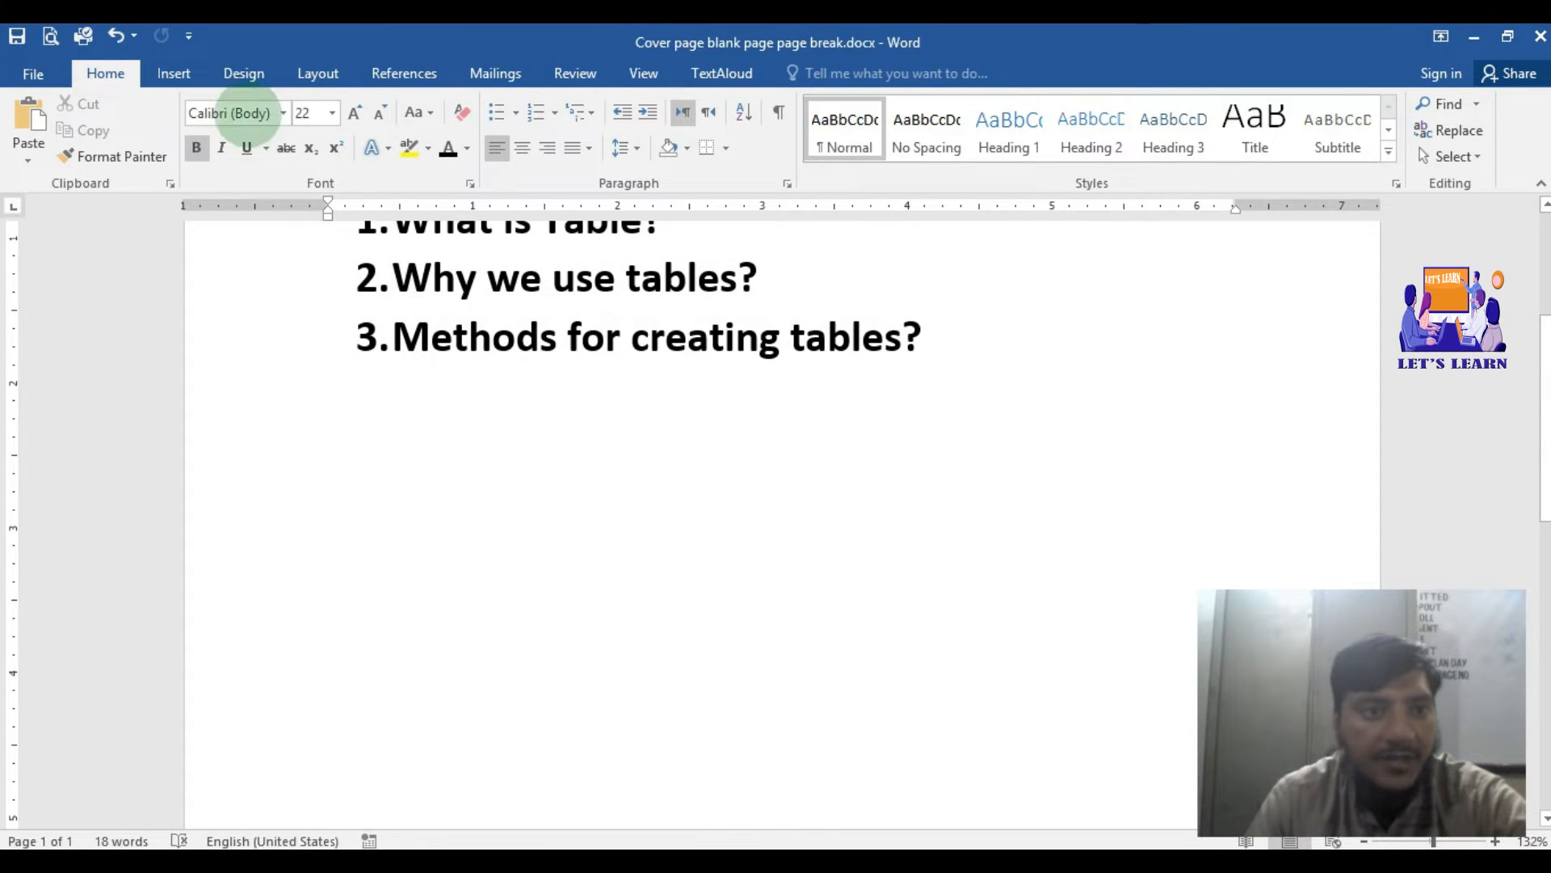
left_click(174, 73)
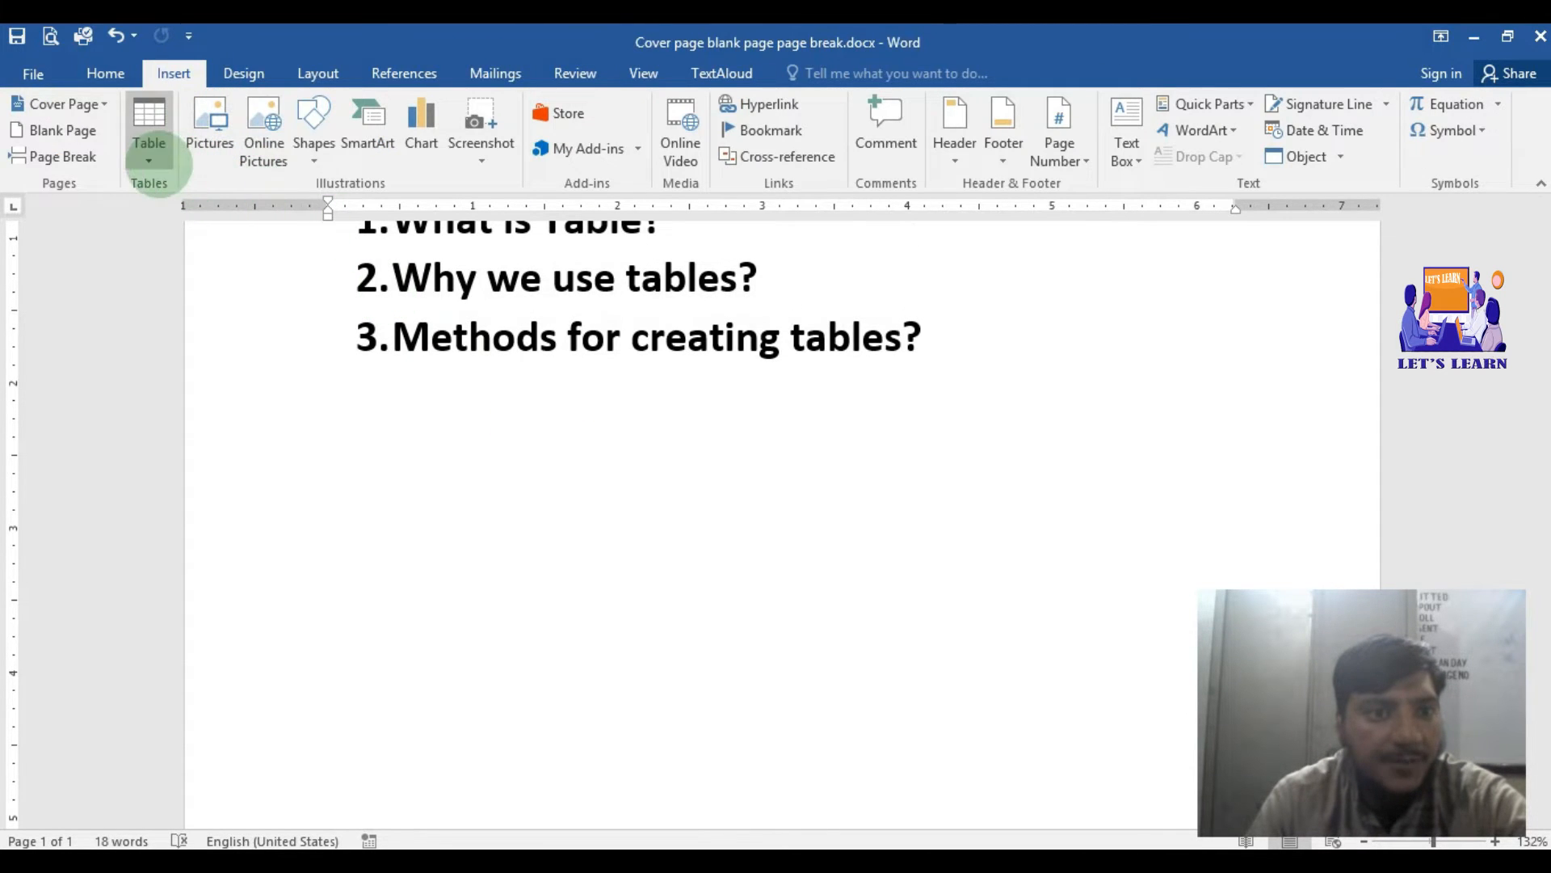
left_click(150, 138)
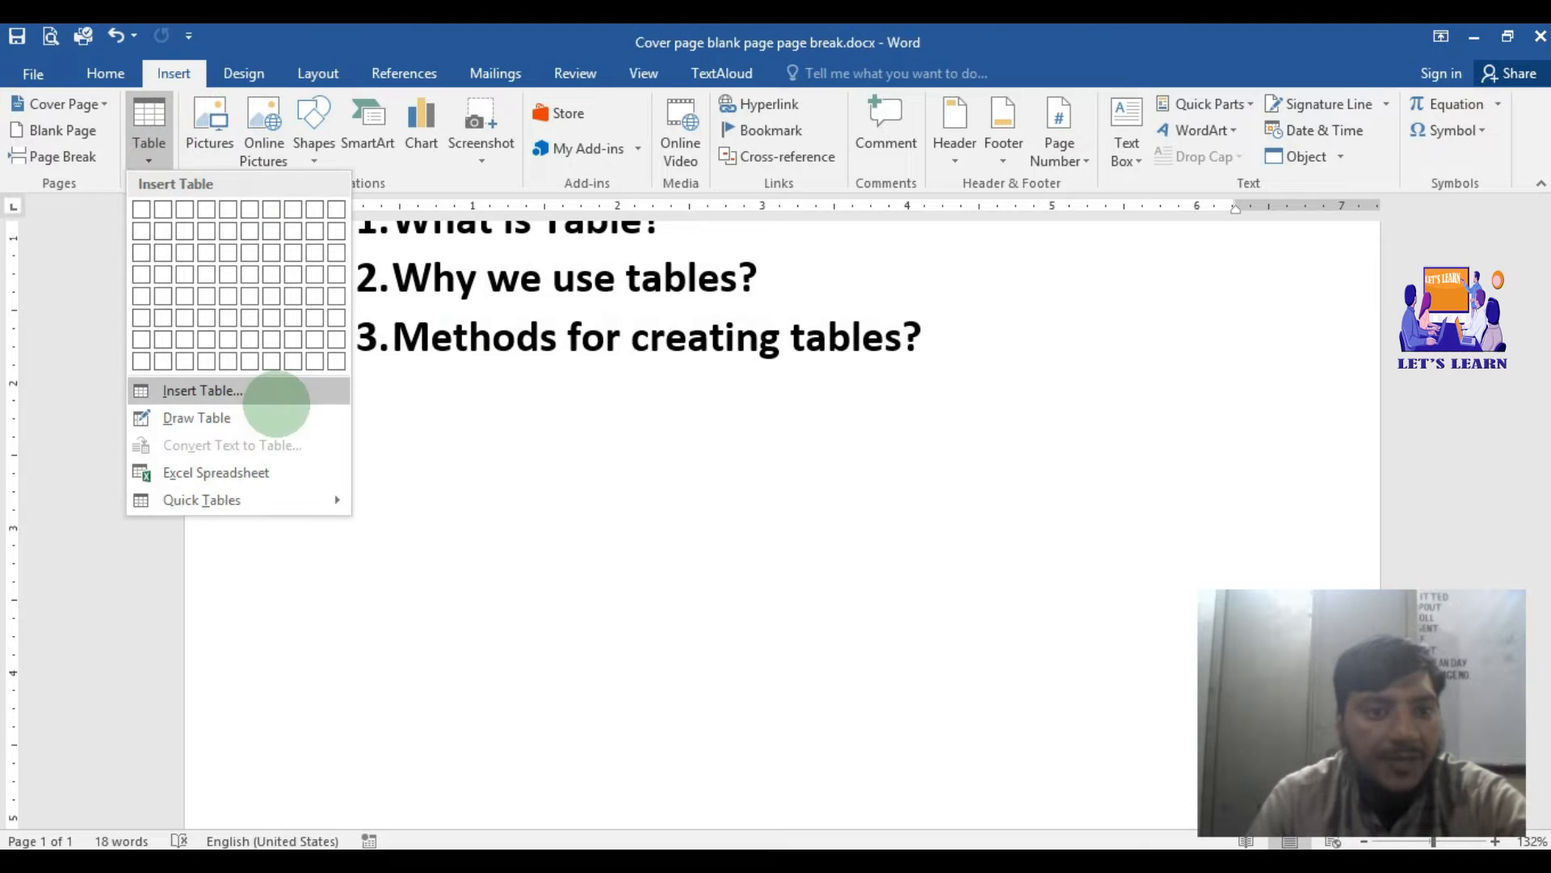
left_click(277, 391)
left_click_drag(742, 295, 529, 406)
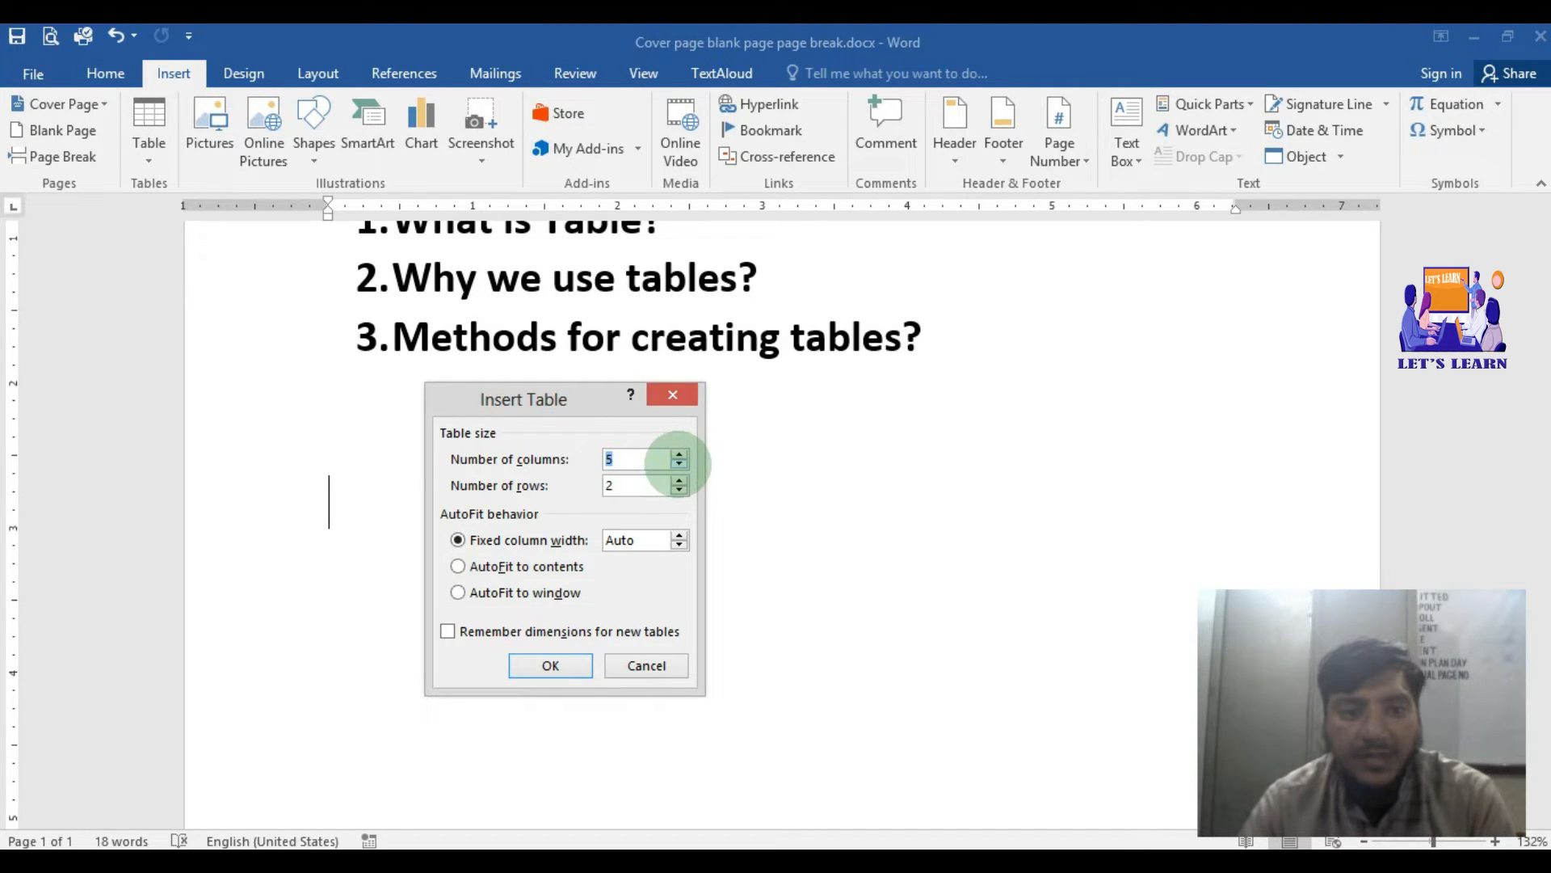
left_click(679, 465)
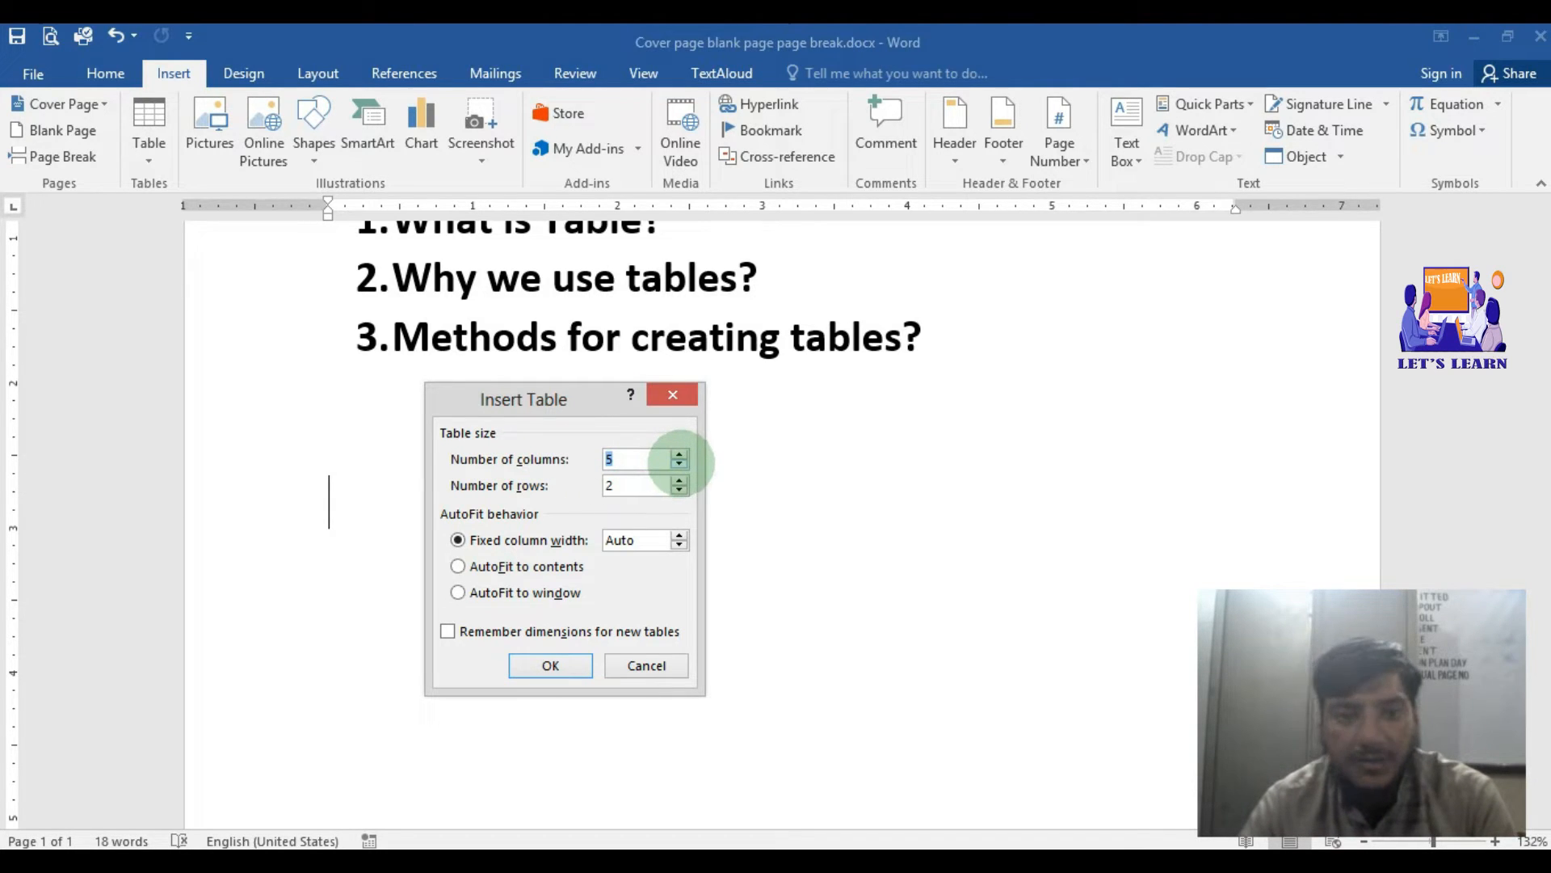
left_click(678, 465)
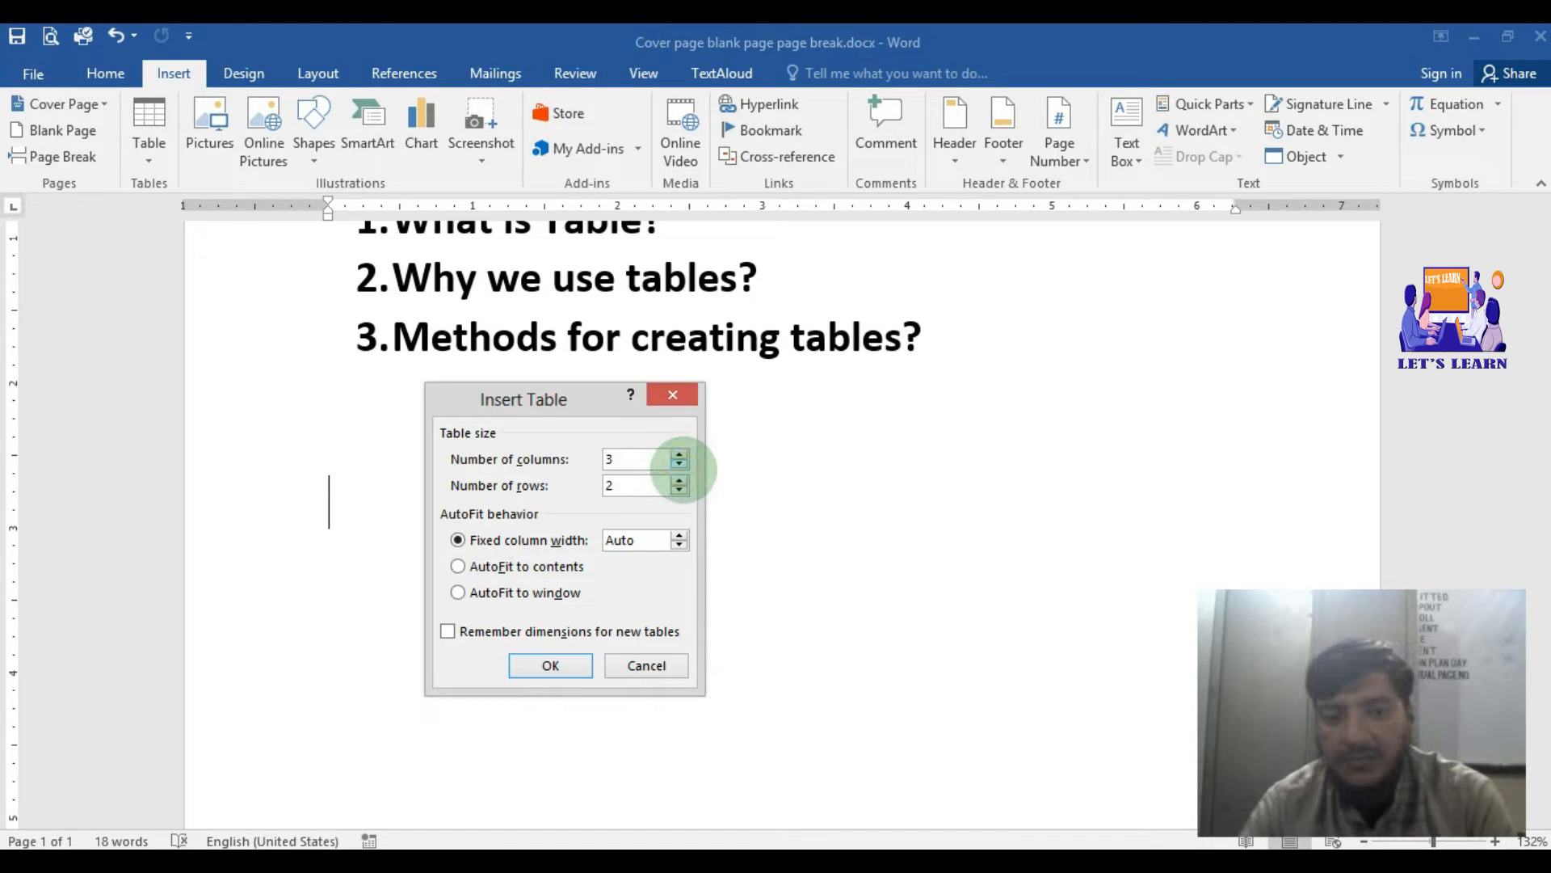
left_click(679, 479)
left_click(679, 479)
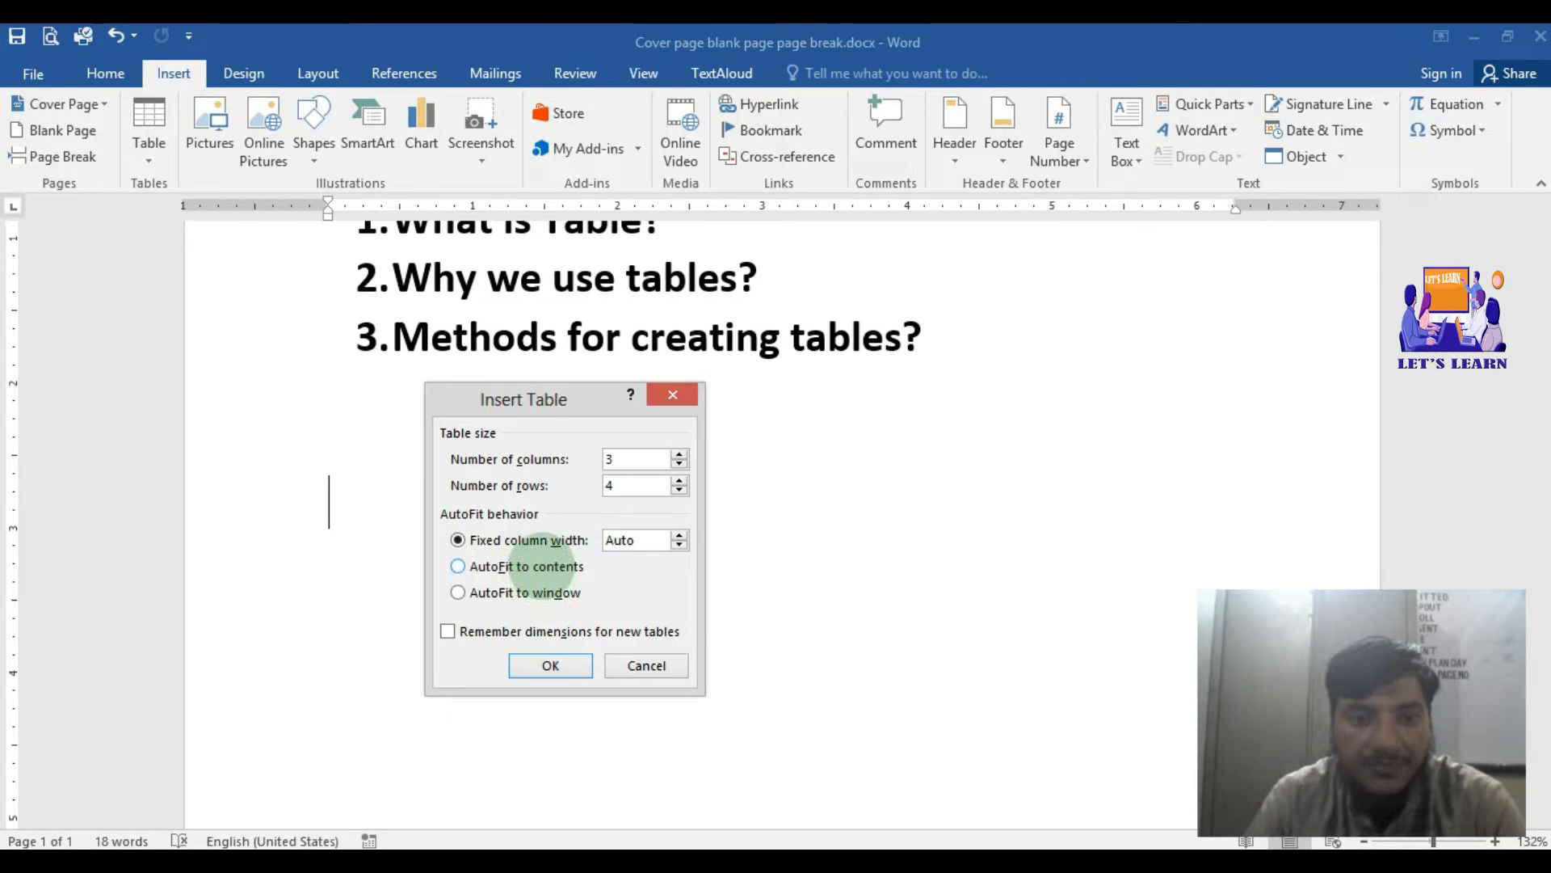
left_click(550, 664)
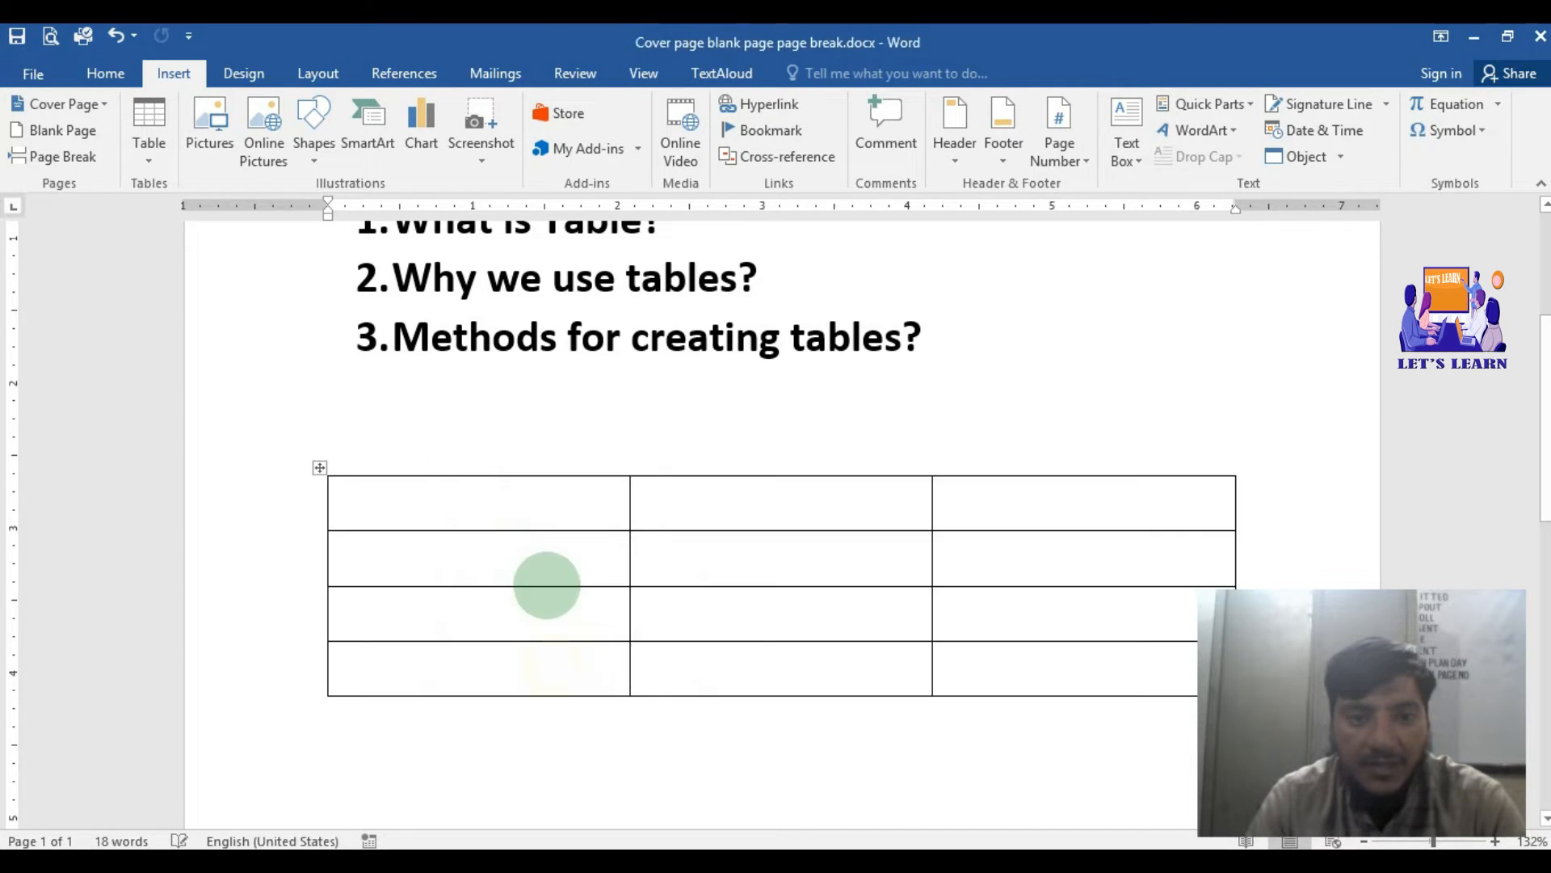
Insert a table with 3 columns and 2 rows, set to AutoFit to contents, one blank line below the existing table
scroll(543, 569, "down", 3)
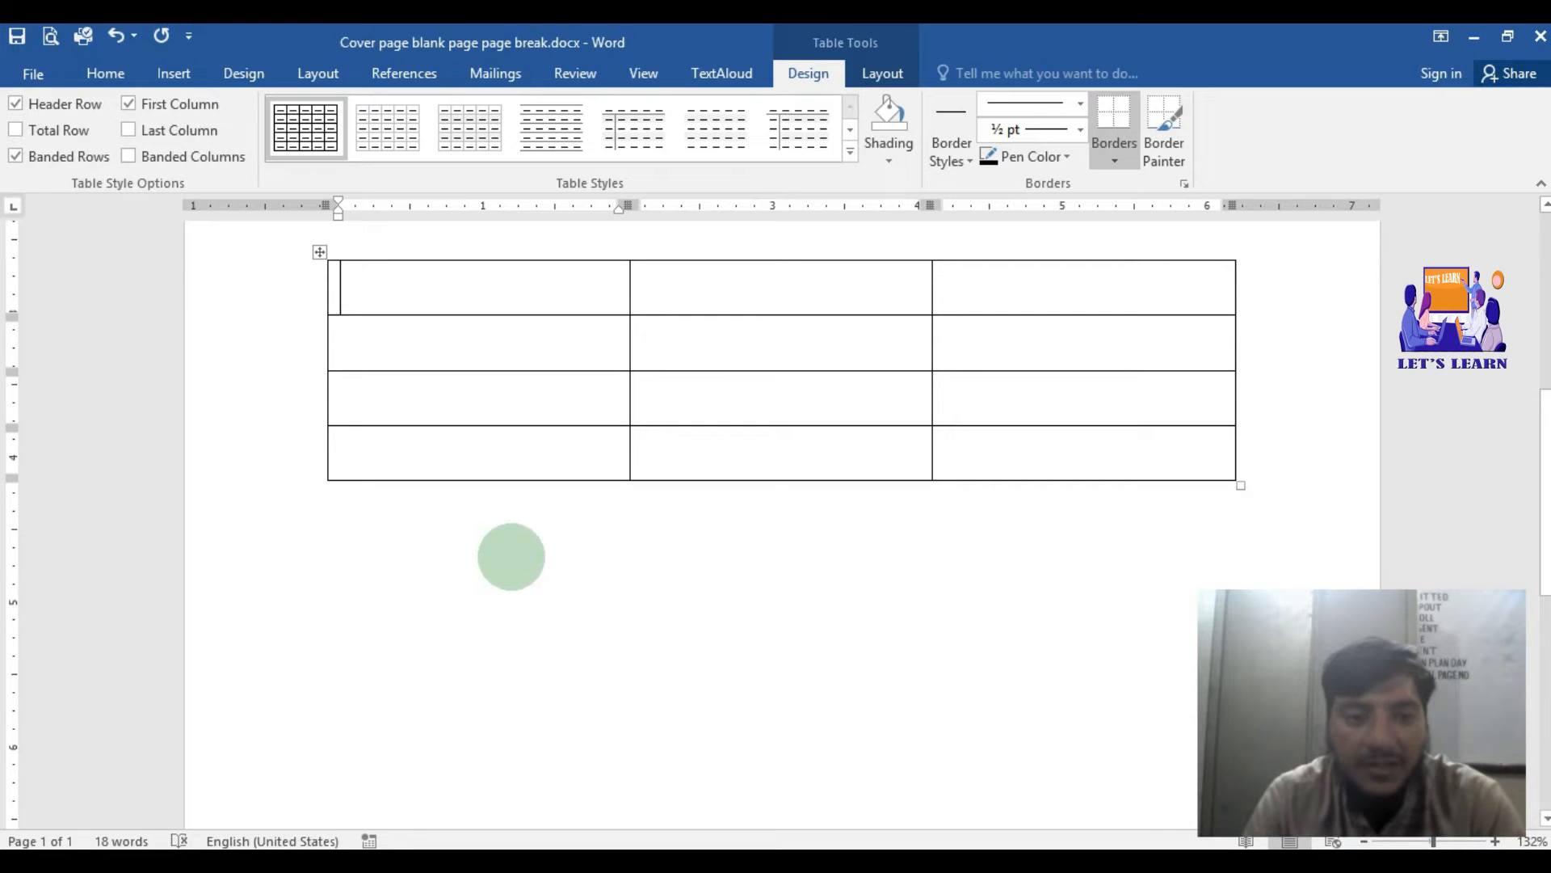
left_click(339, 554)
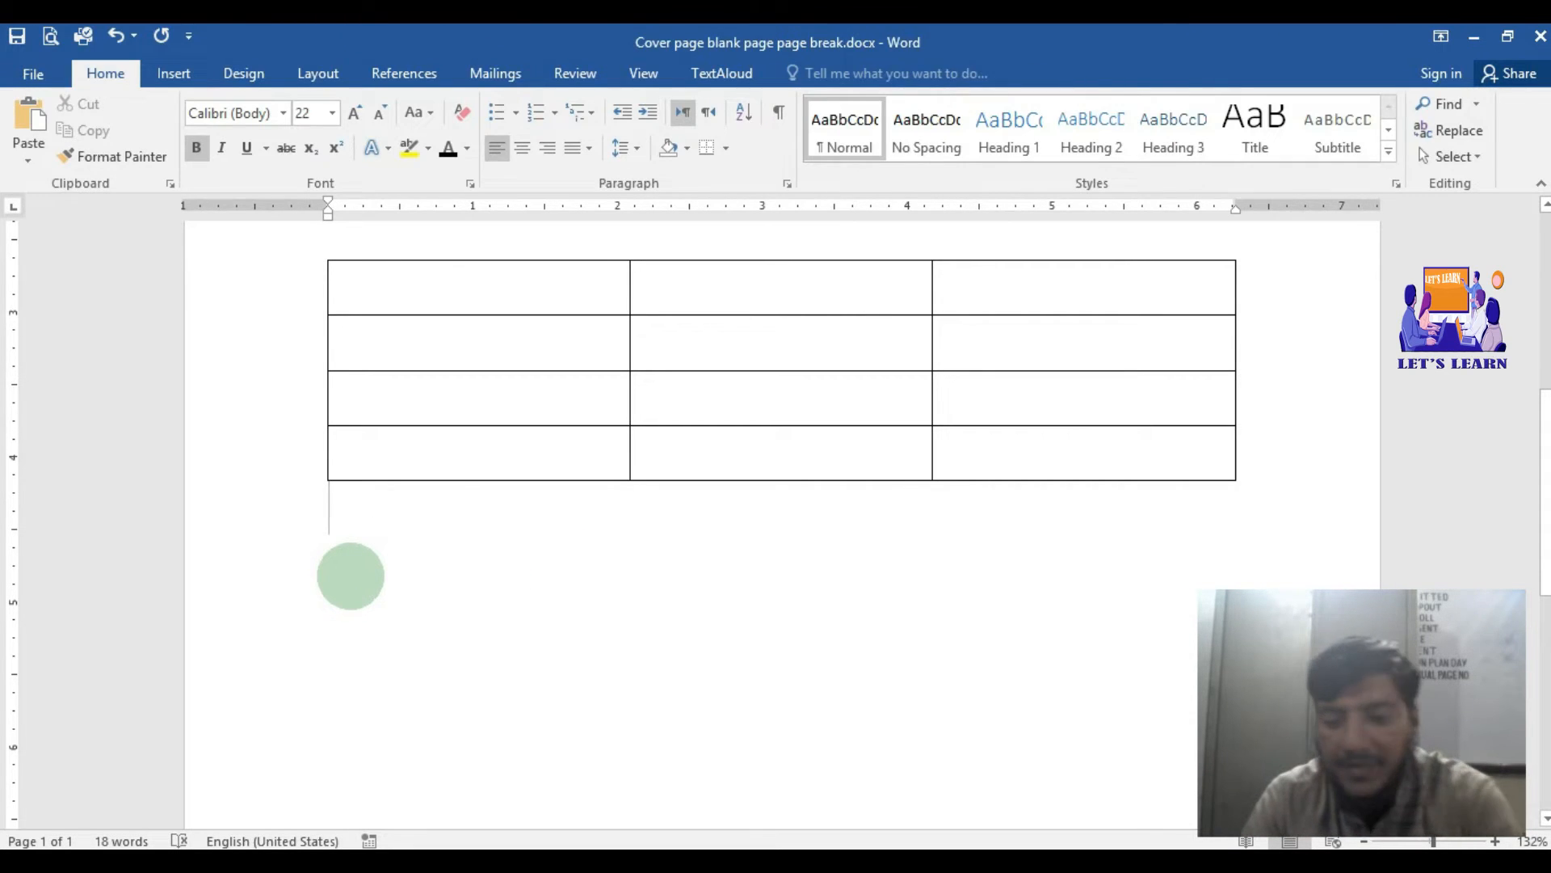
key("Return")
scroll(320, 415, "down", 1)
scroll(322, 414, "down", 2)
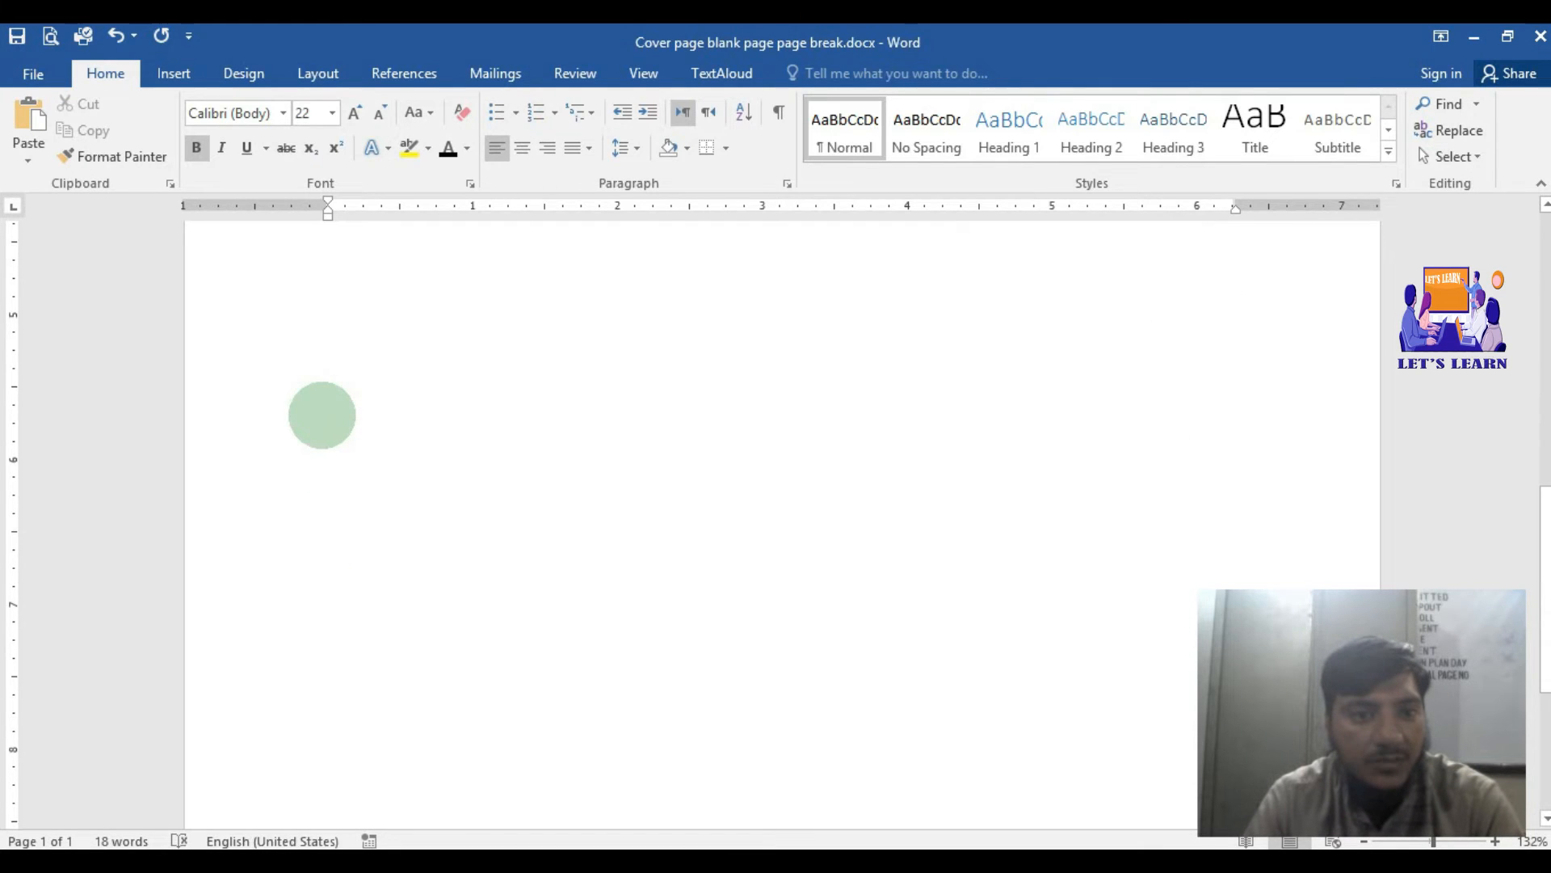
left_click(179, 79)
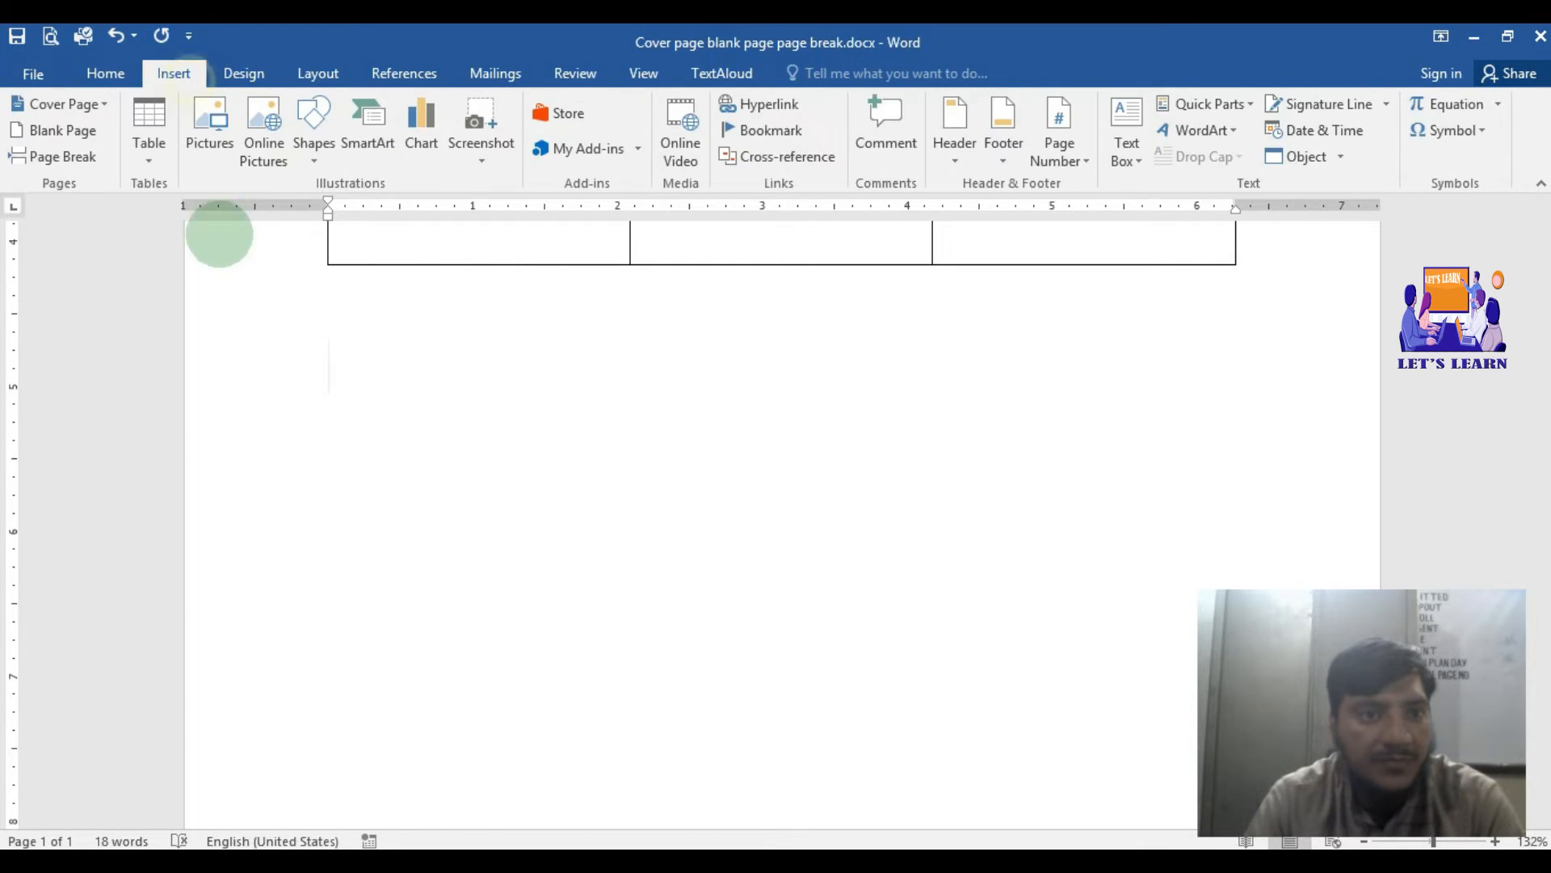
left_click(149, 138)
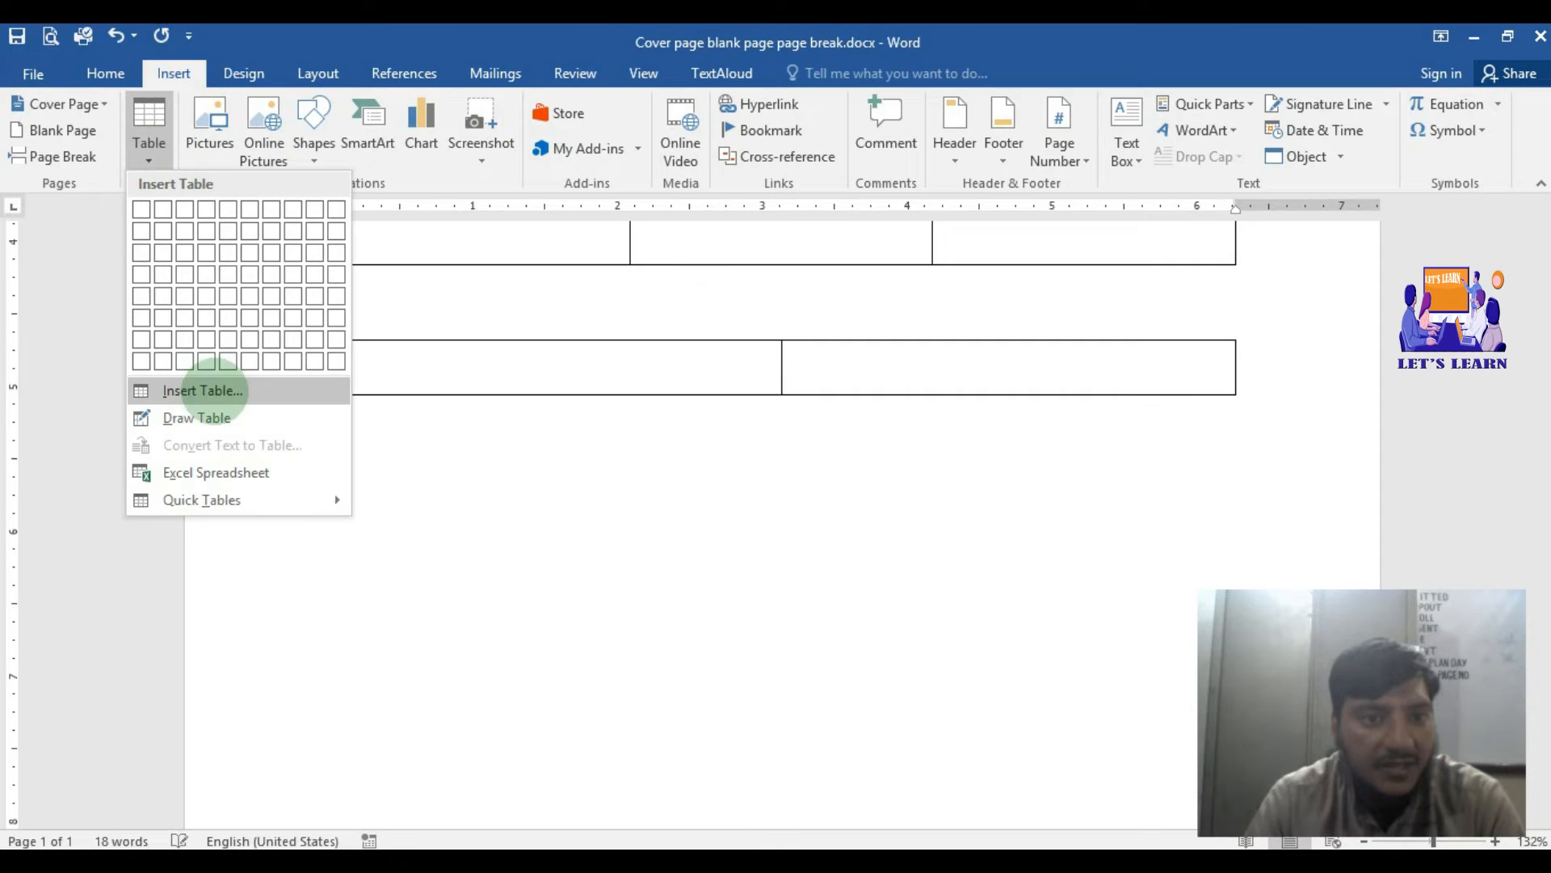
left_click(212, 390)
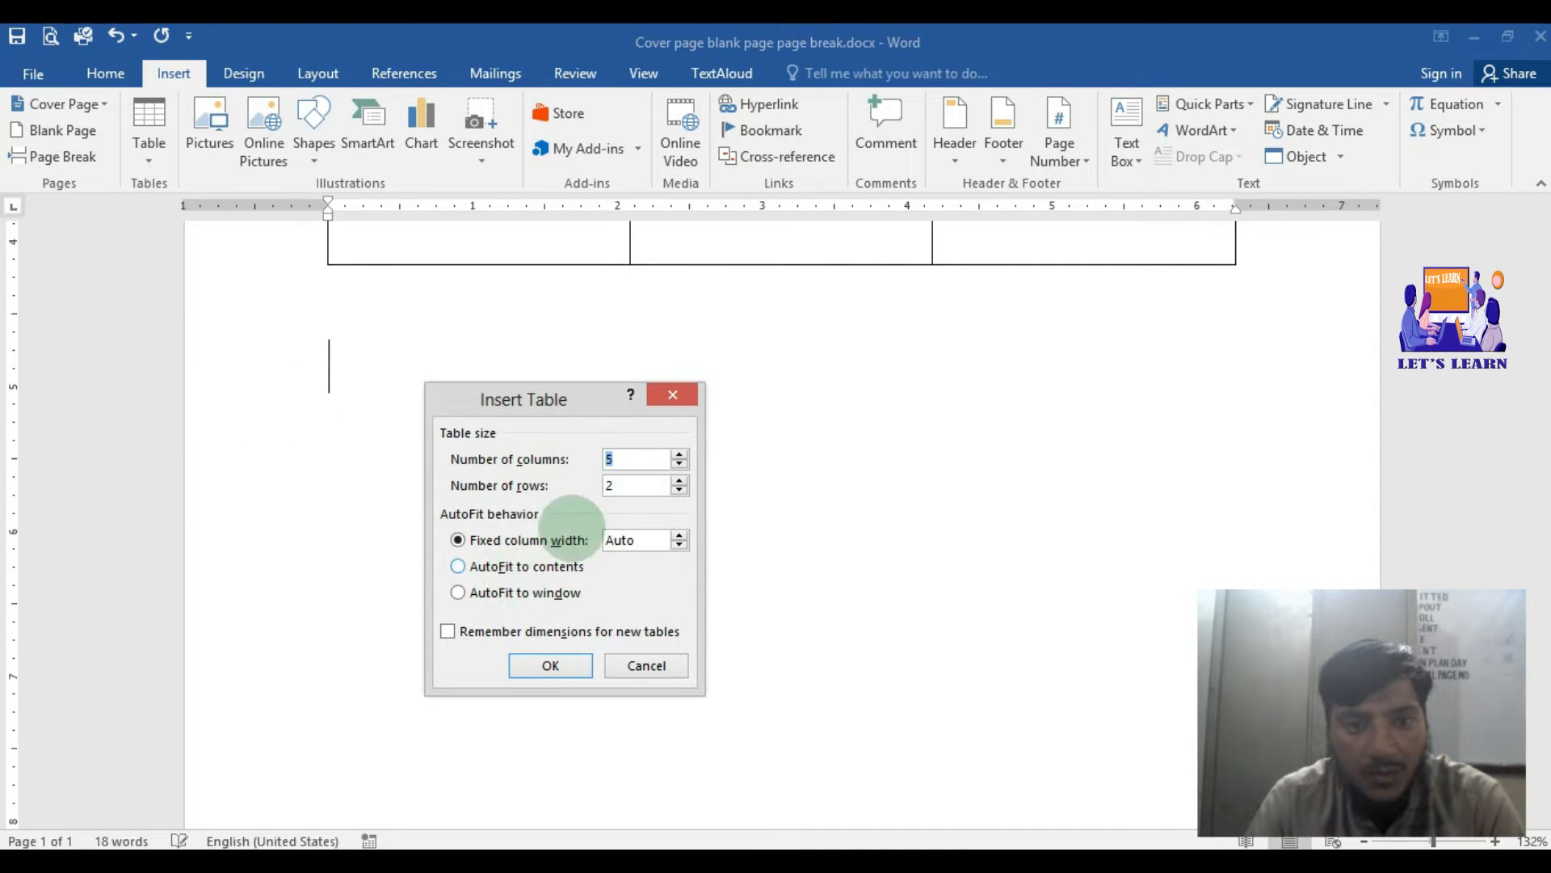
left_click(679, 465)
left_click(679, 466)
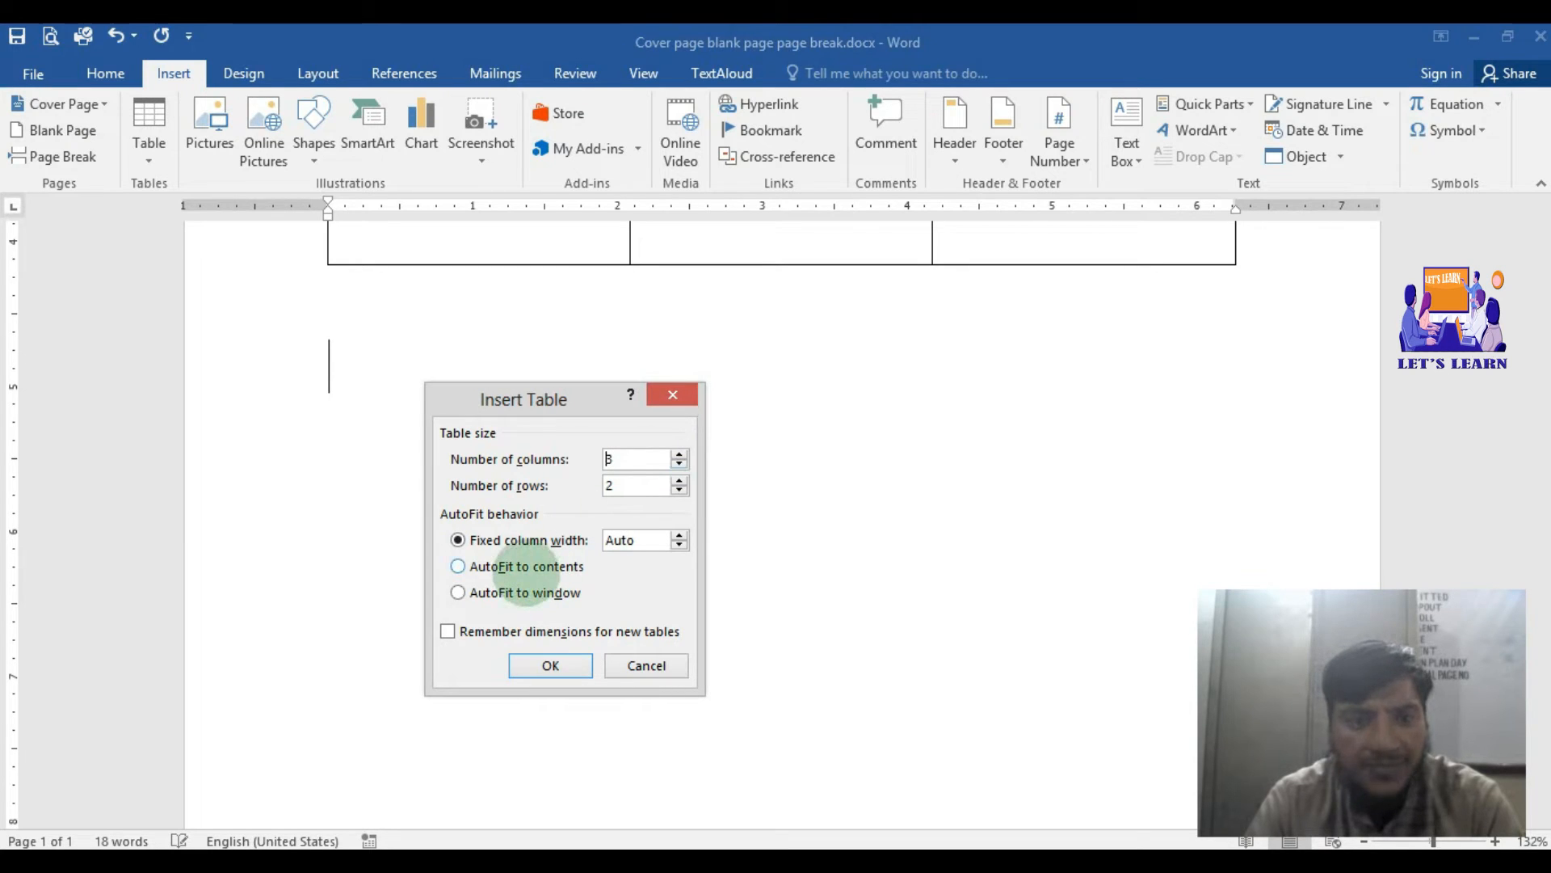
left_click(521, 567)
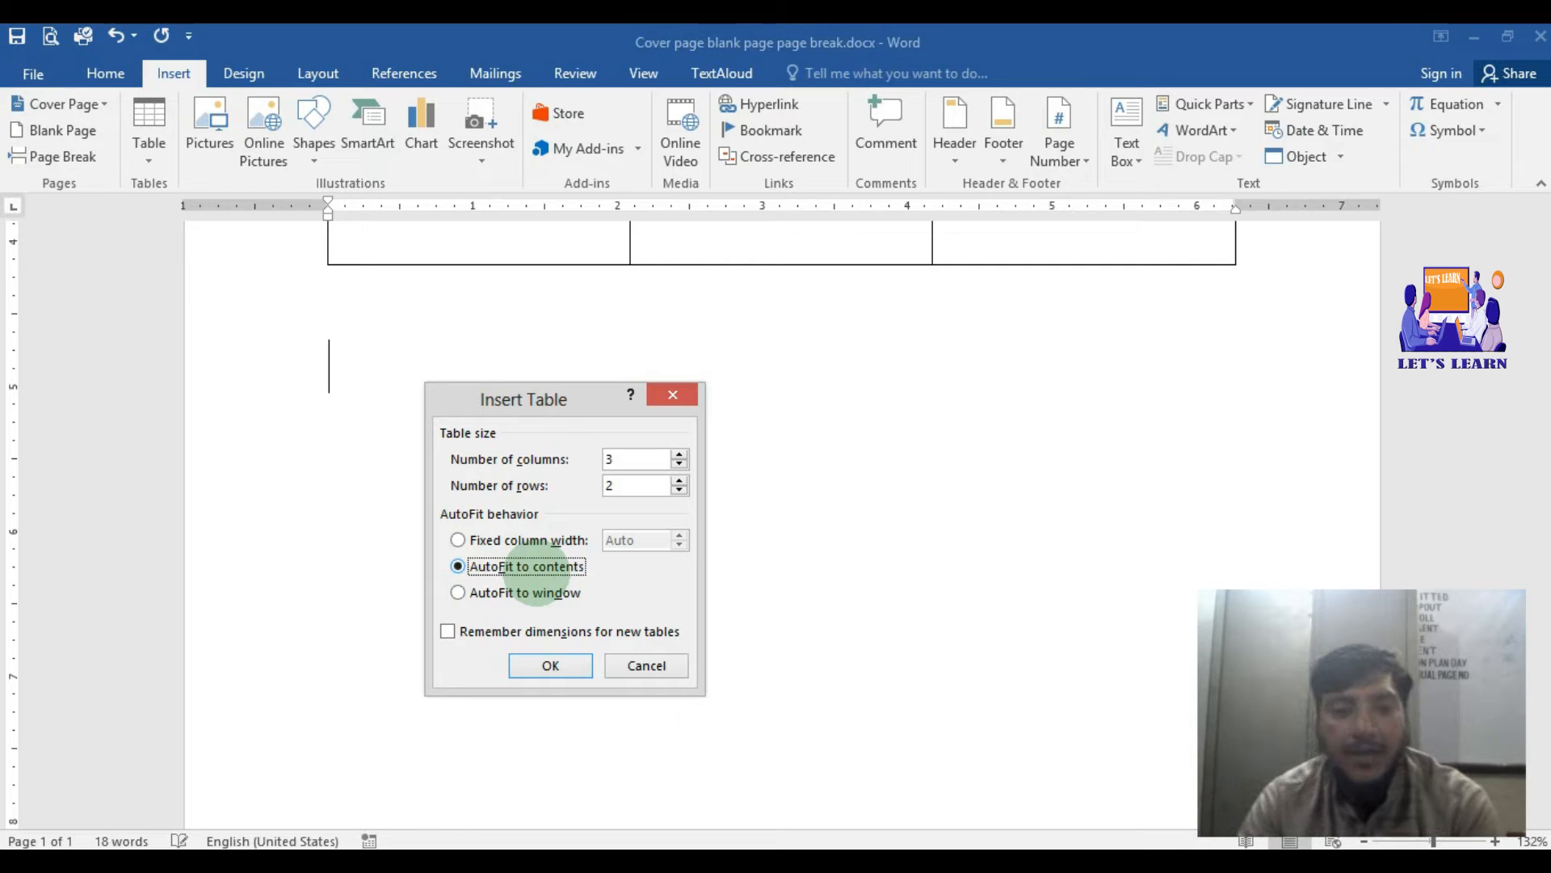
left_click(580, 664)
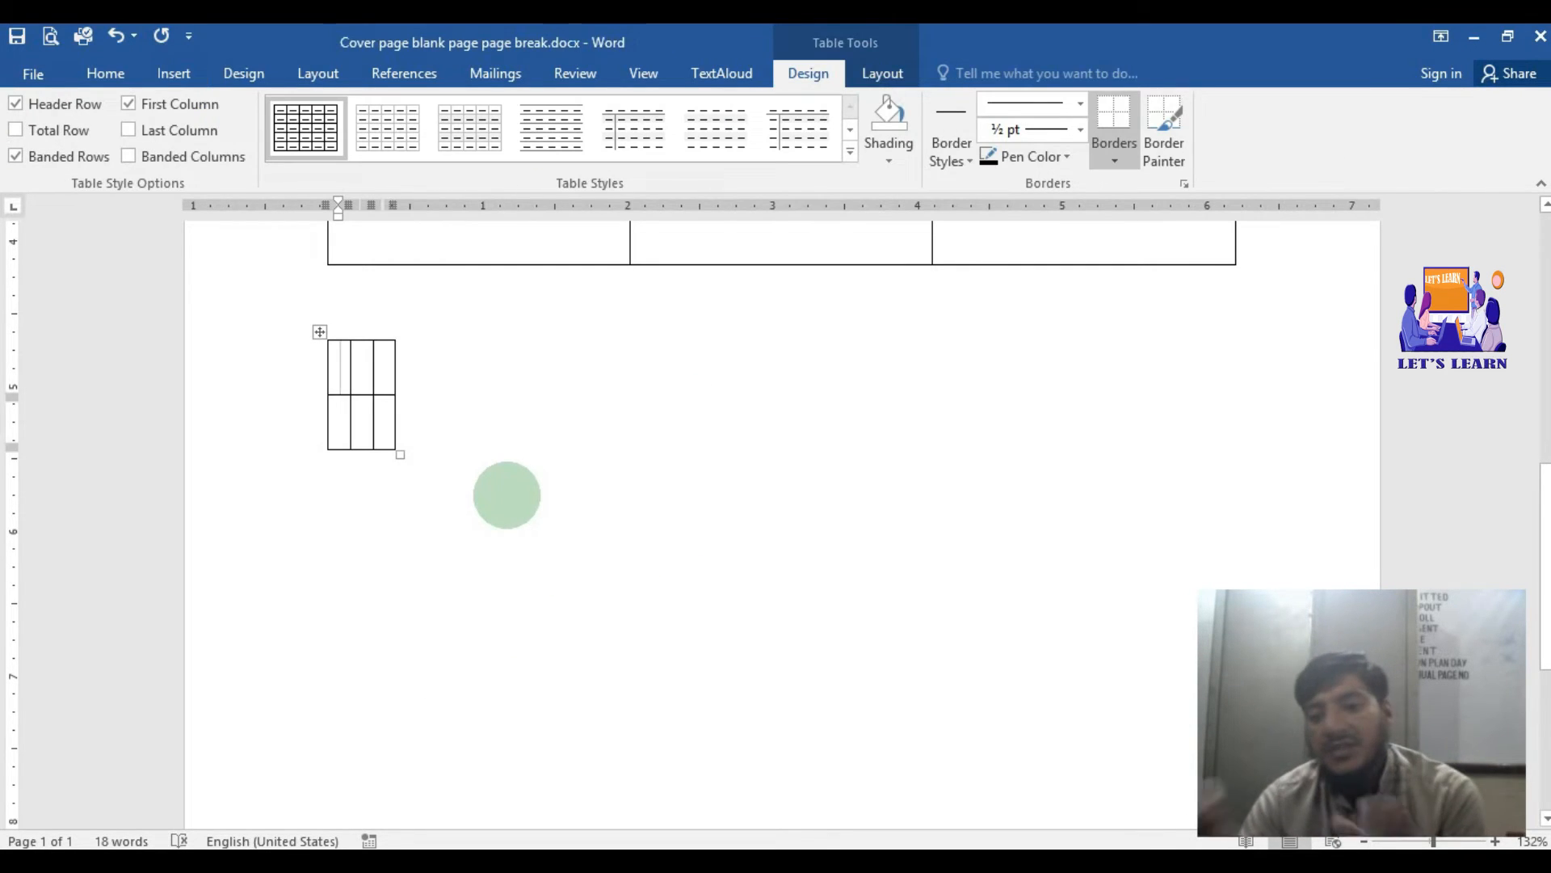
Enter "computer" in the first cell of the narrow AutoFit-to-contents table
scroll(506, 494, "up", 4)
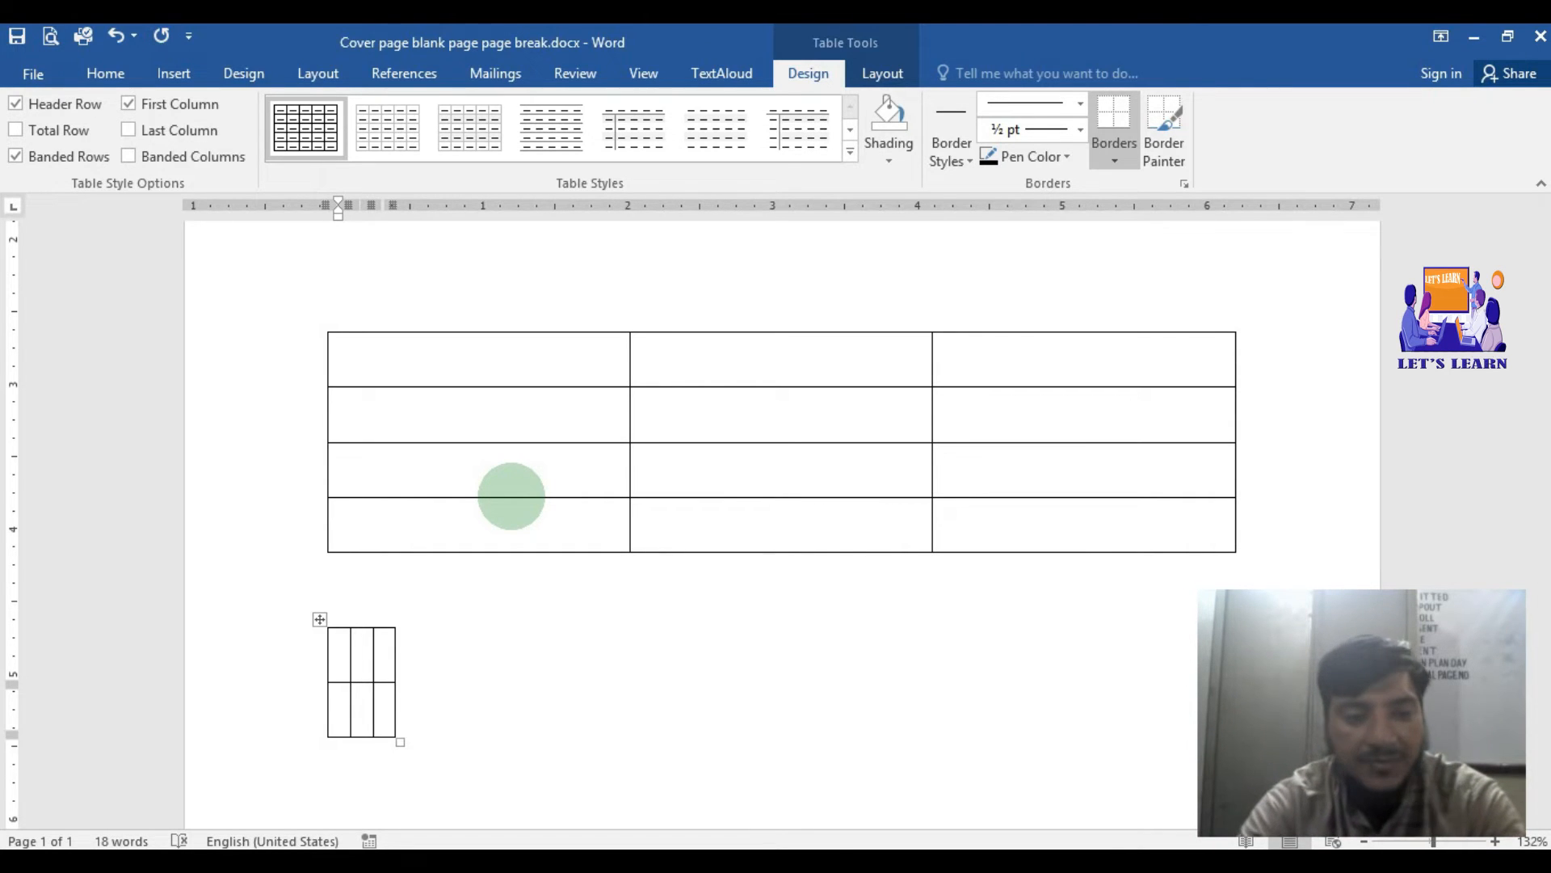
type("compouter")
key("BackSpace")
key("BackSpace")
key("BackSpace")
key("BackSpace")
key("BackSpace")
key("BackSpace")
type("puter")
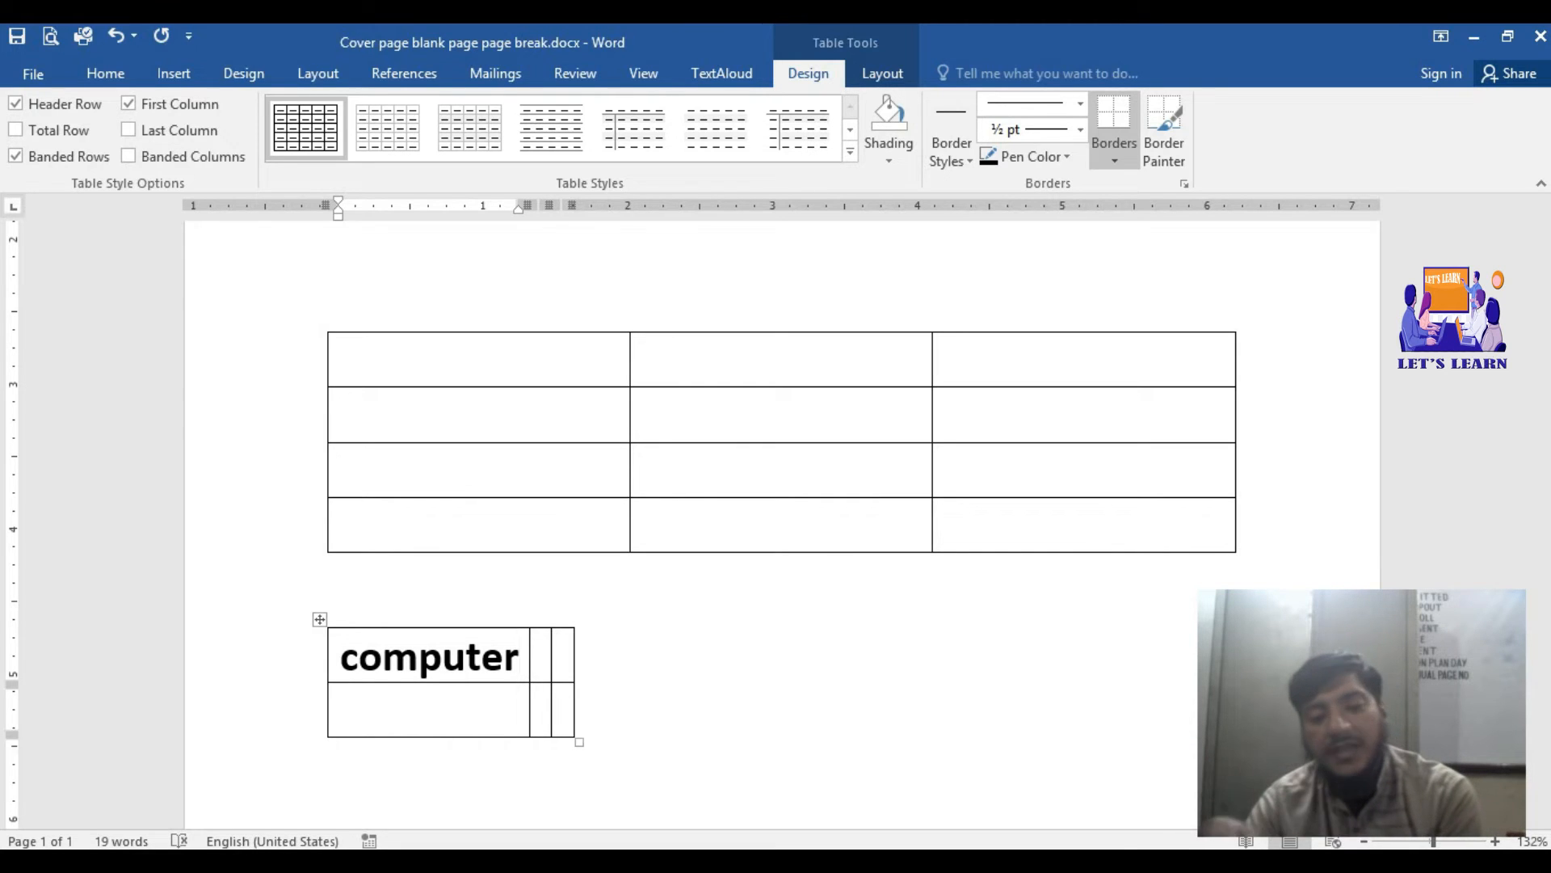
Erase the word "computer" from the first cell of the lower table
key("BackSpace")
key("BackSpace")
key("BackSpace")
key("BackSpace")
key("BackSpace")
key("BackSpace")
key("BackSpace")
key("BackSpace")
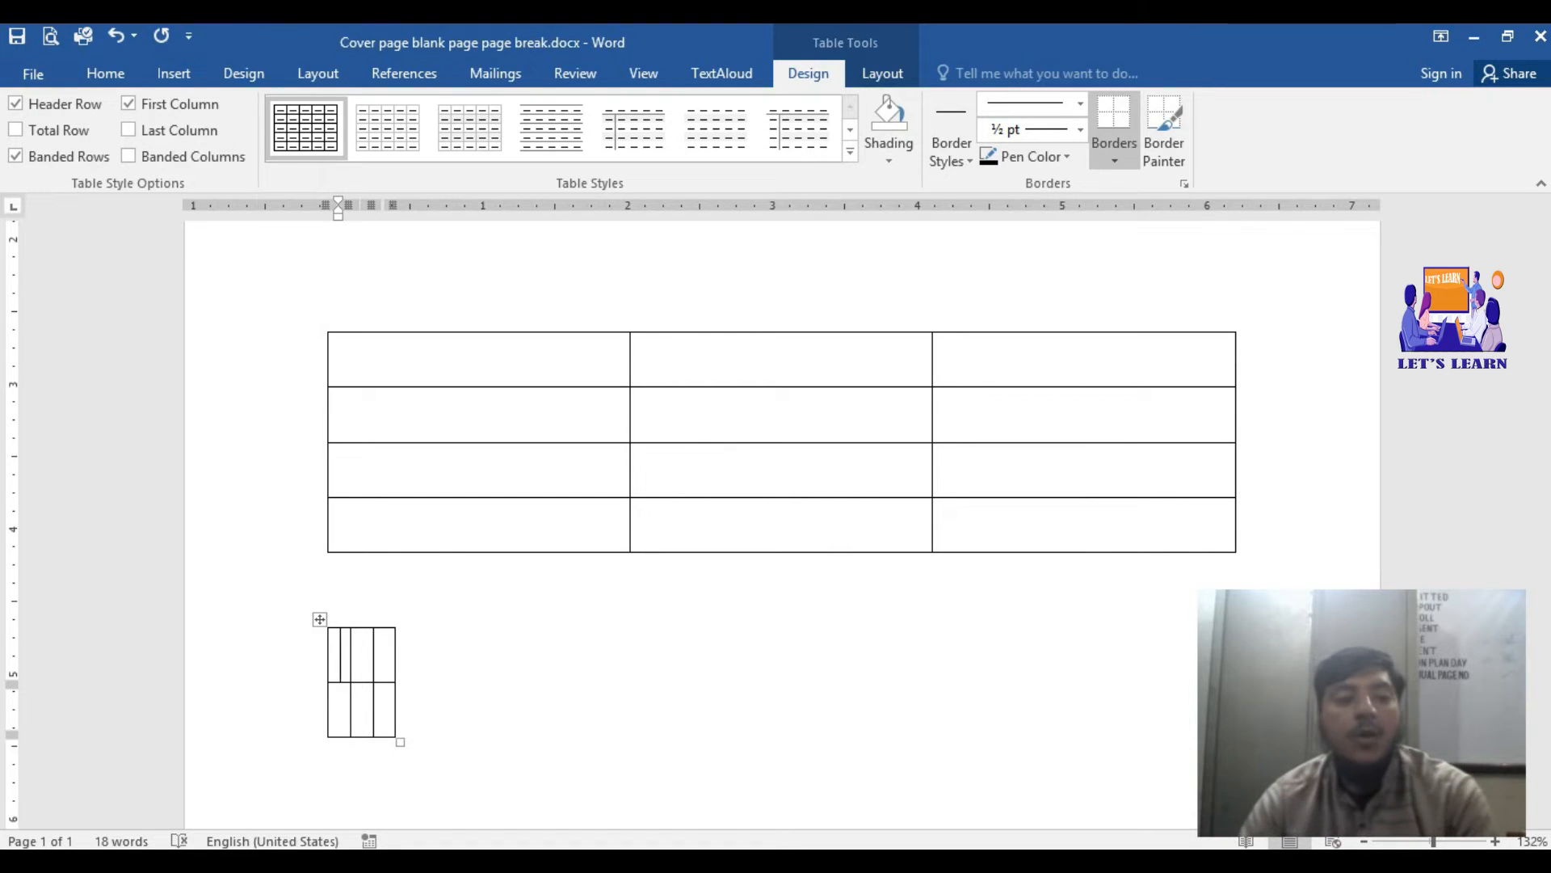
Insert another table with 3 columns and 2 rows, set to AutoFit to window, below the narrow table
scroll(426, 686, "down", 5)
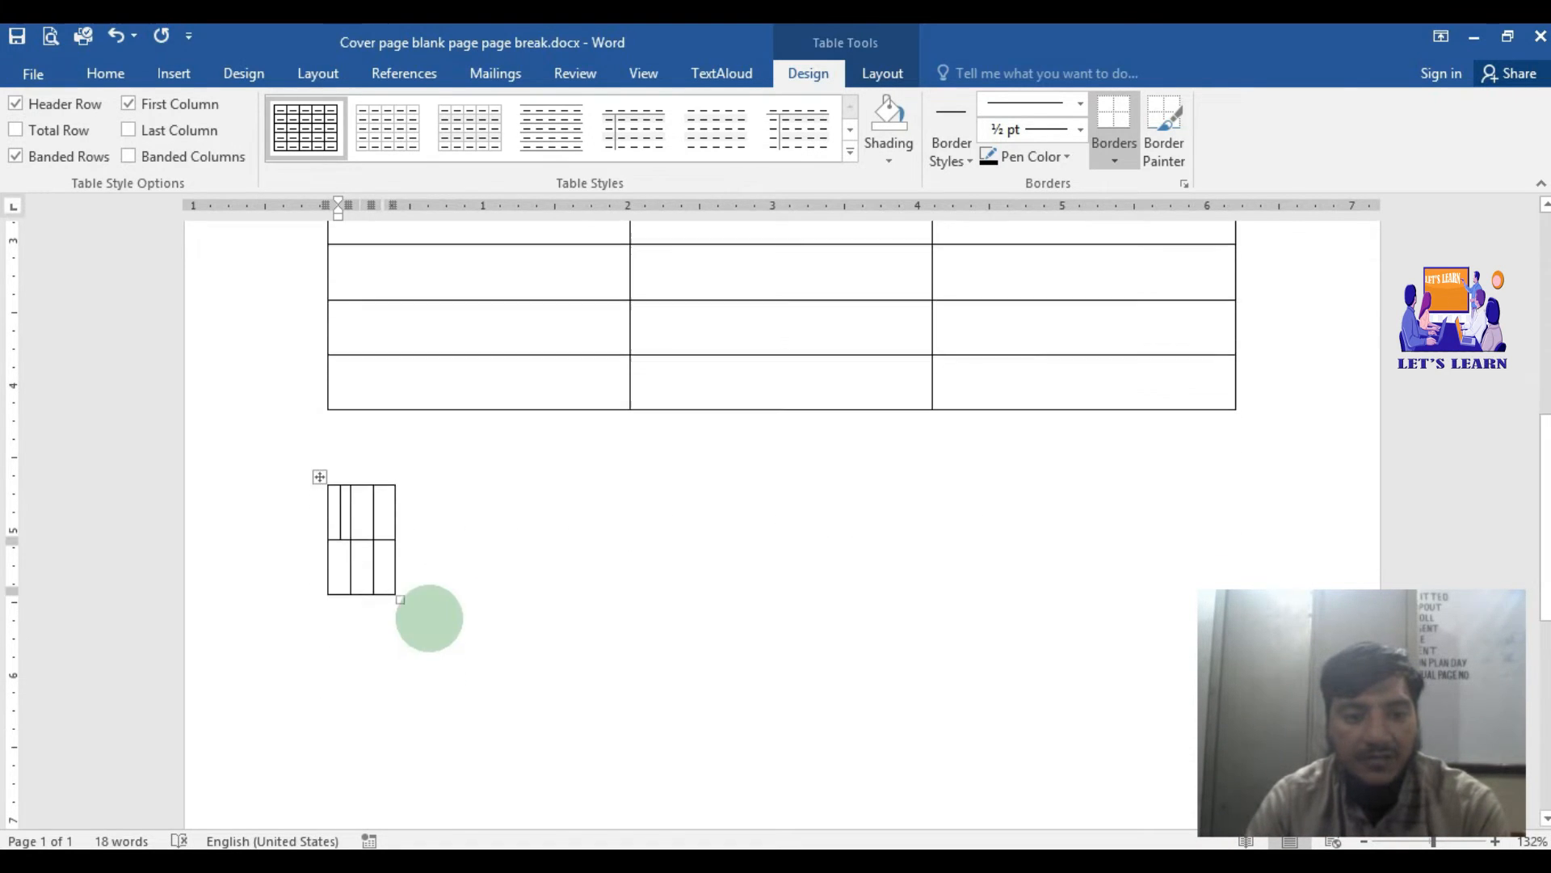
left_click(359, 527)
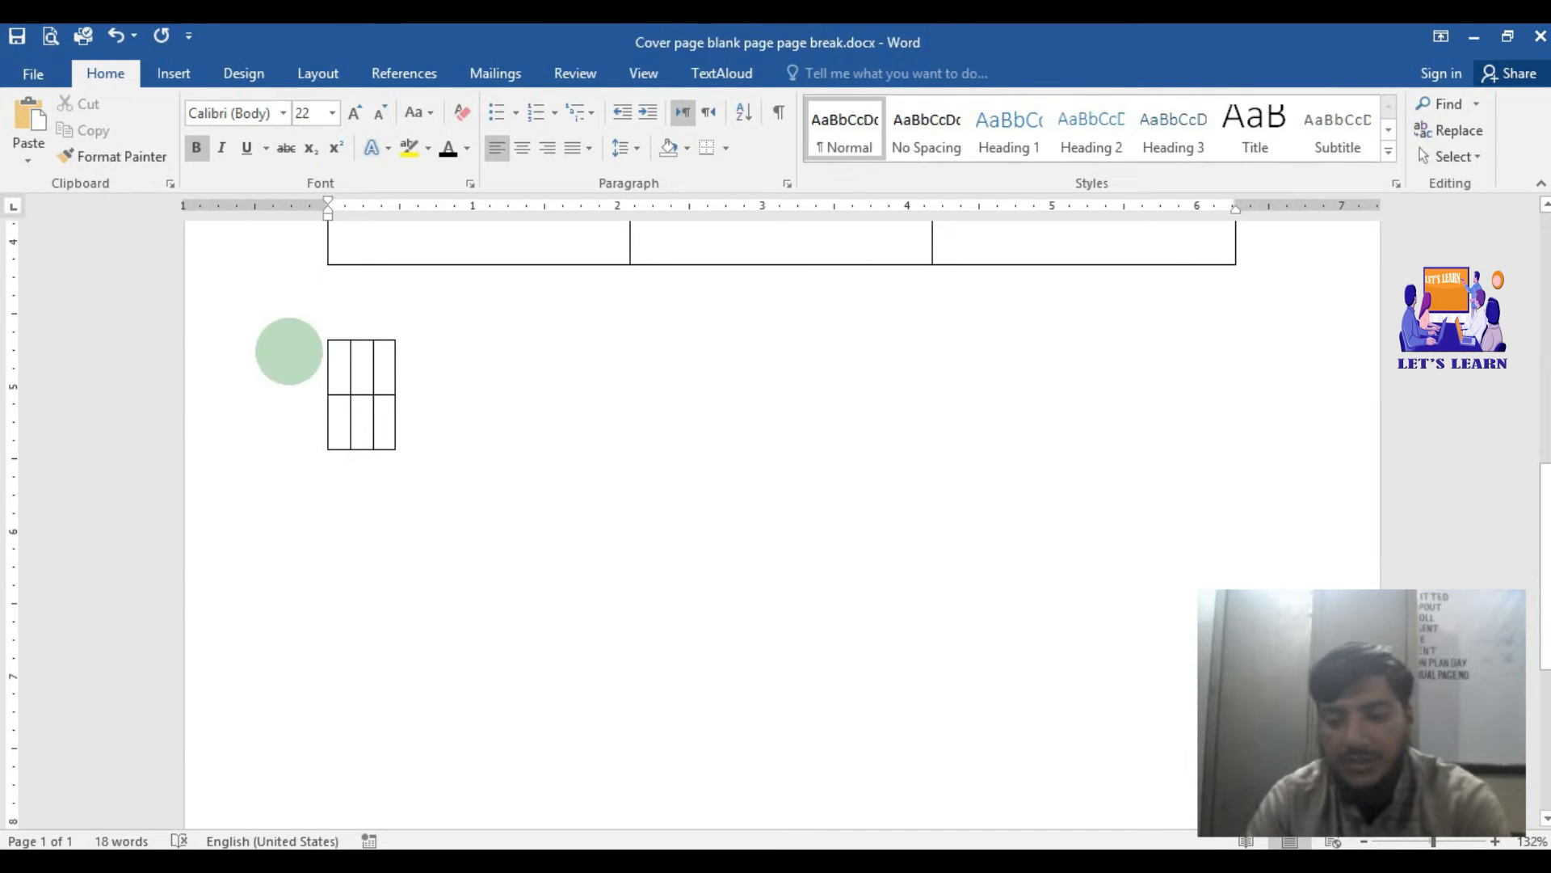
left_click(173, 72)
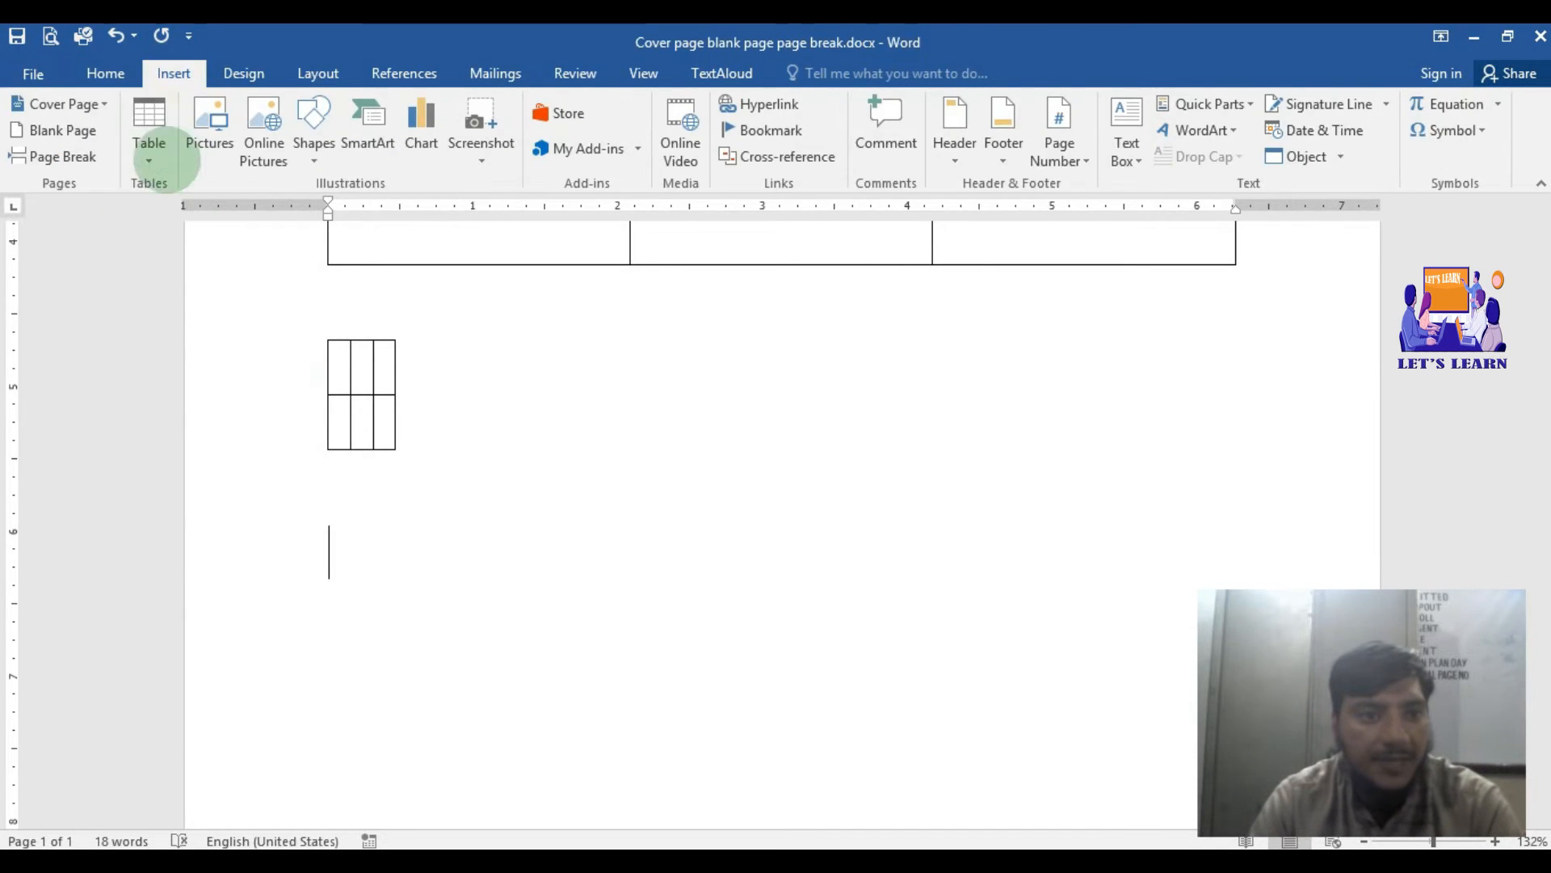
left_click(149, 133)
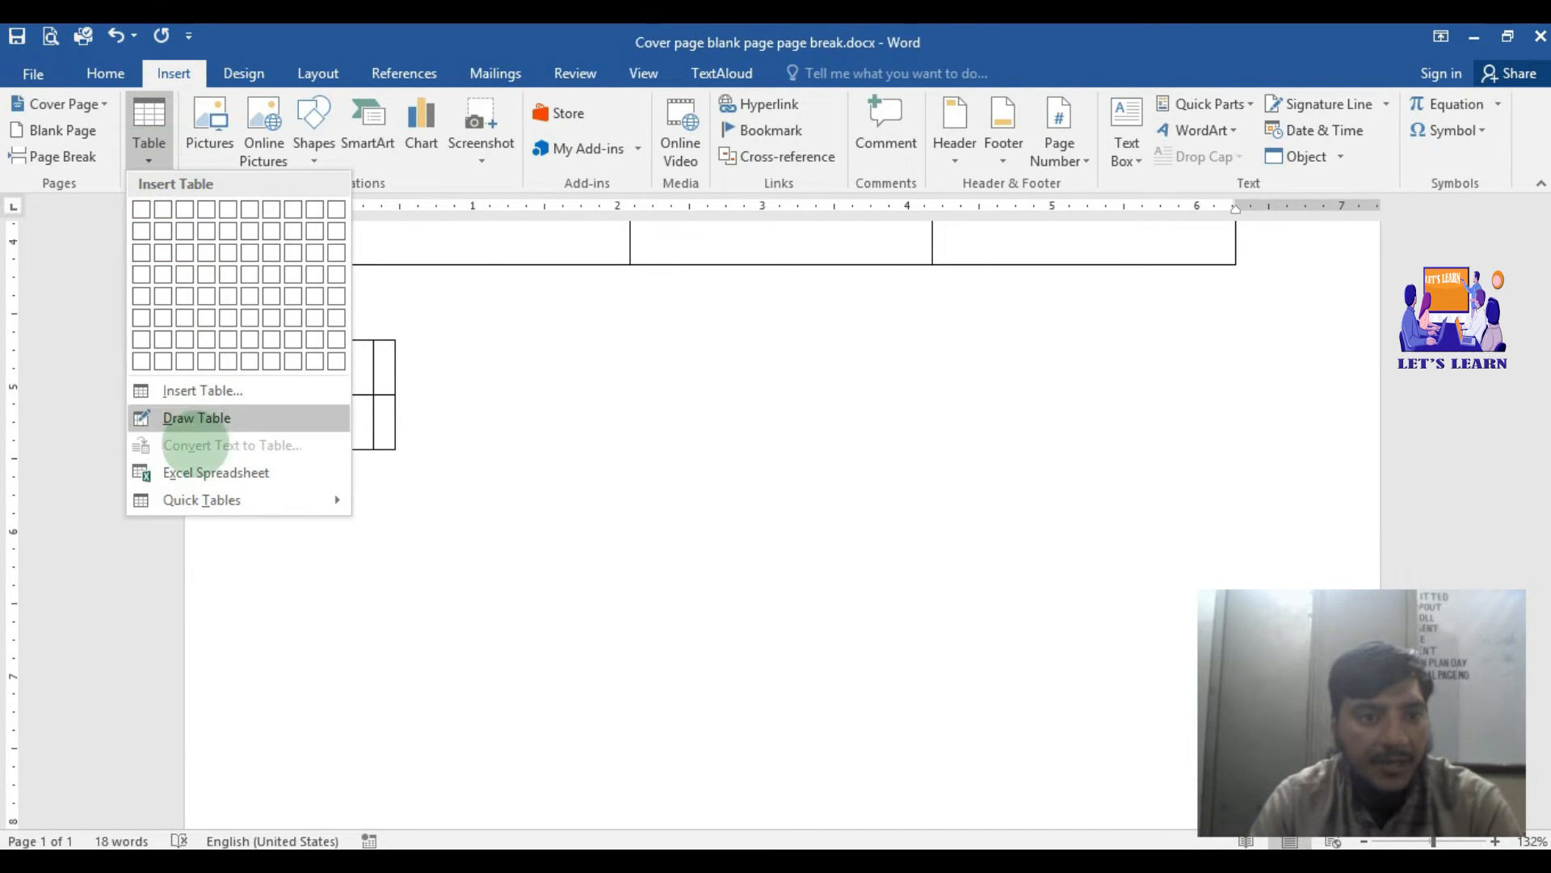
left_click(204, 391)
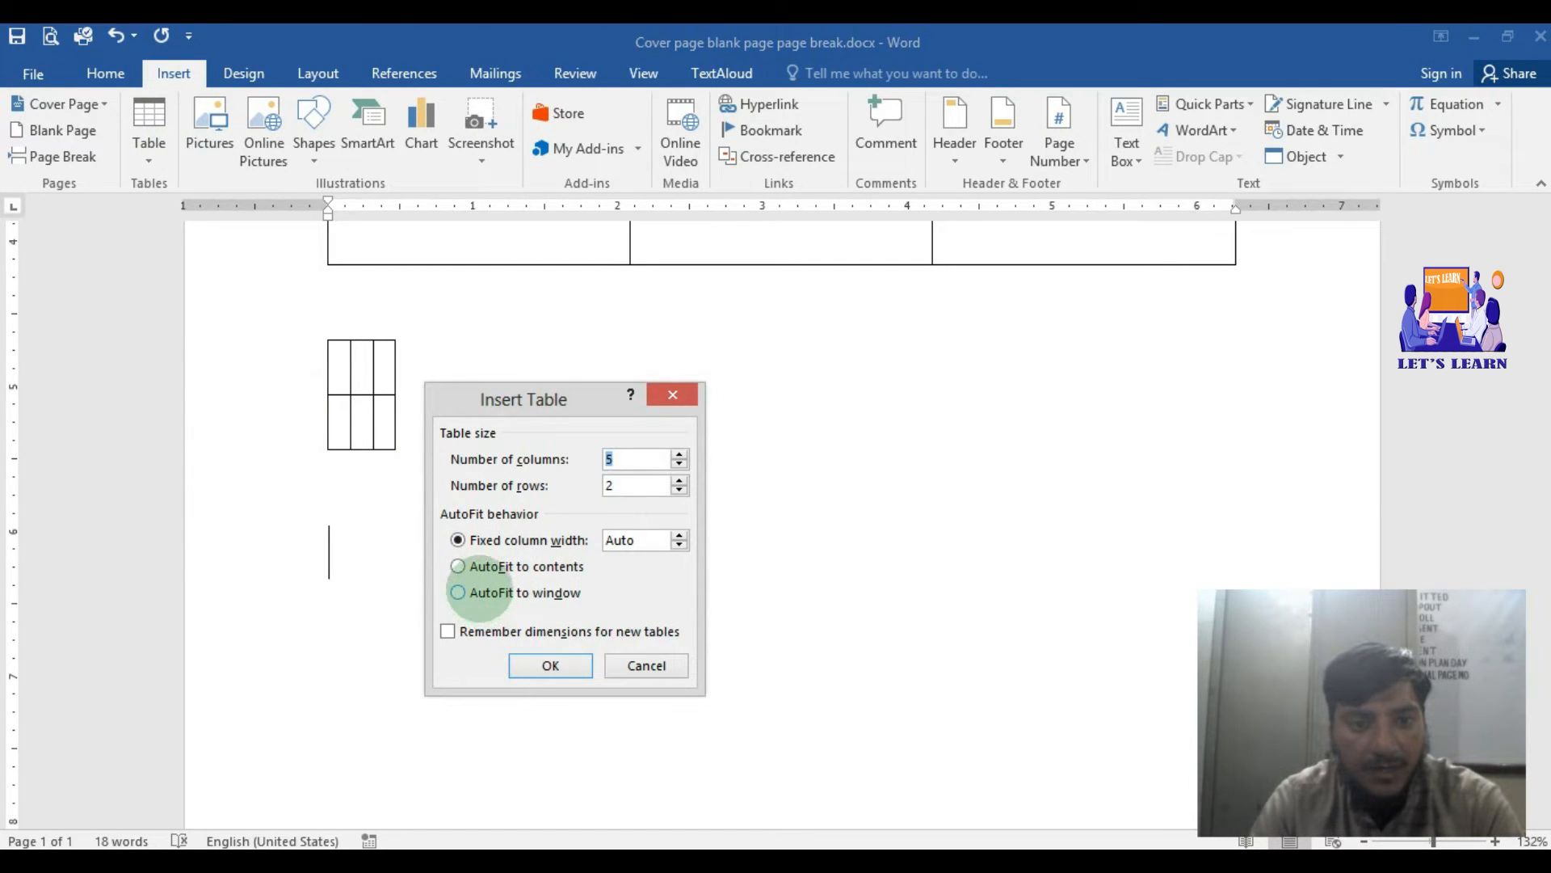
left_click(479, 592)
left_click(680, 464)
left_click(680, 464)
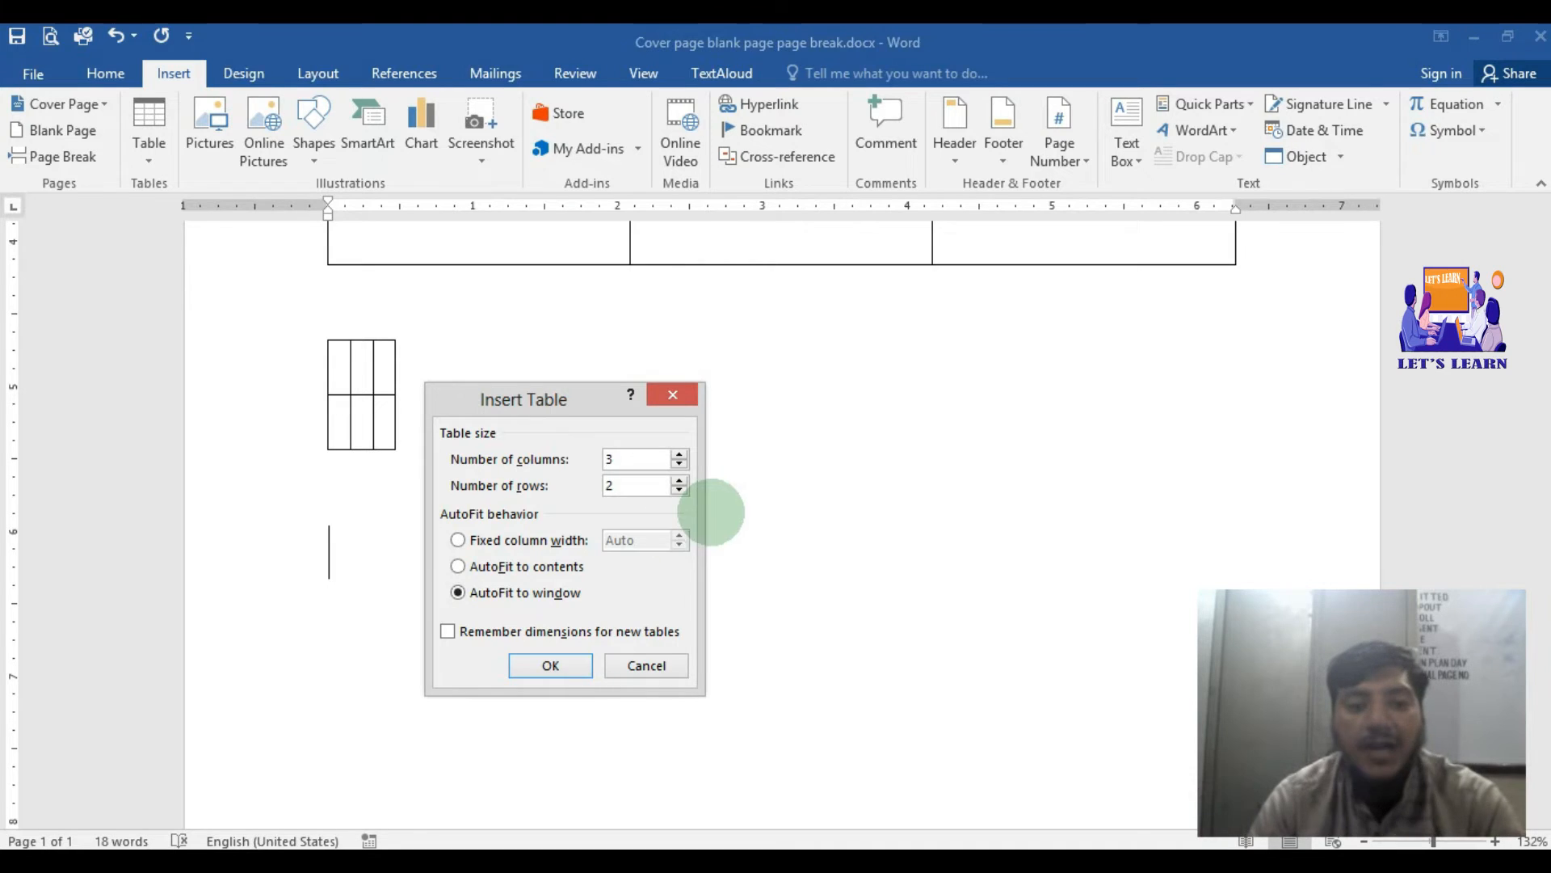
left_click(575, 663)
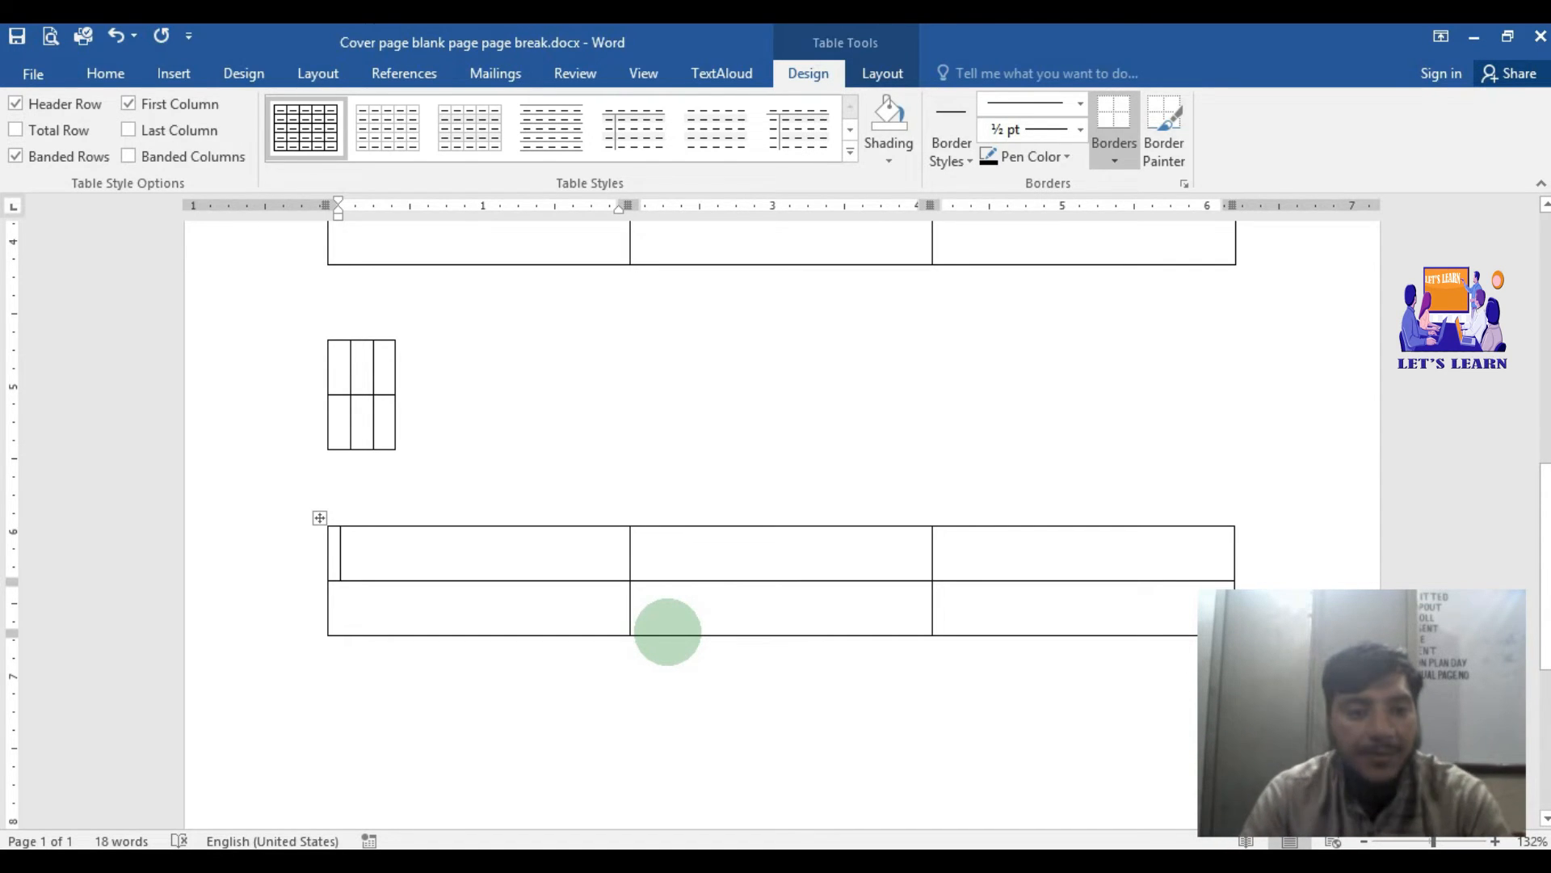
Delete the AutoFit-to-window table and the narrow AutoFit-to-contents table
left_click(319, 518)
right_click(319, 518)
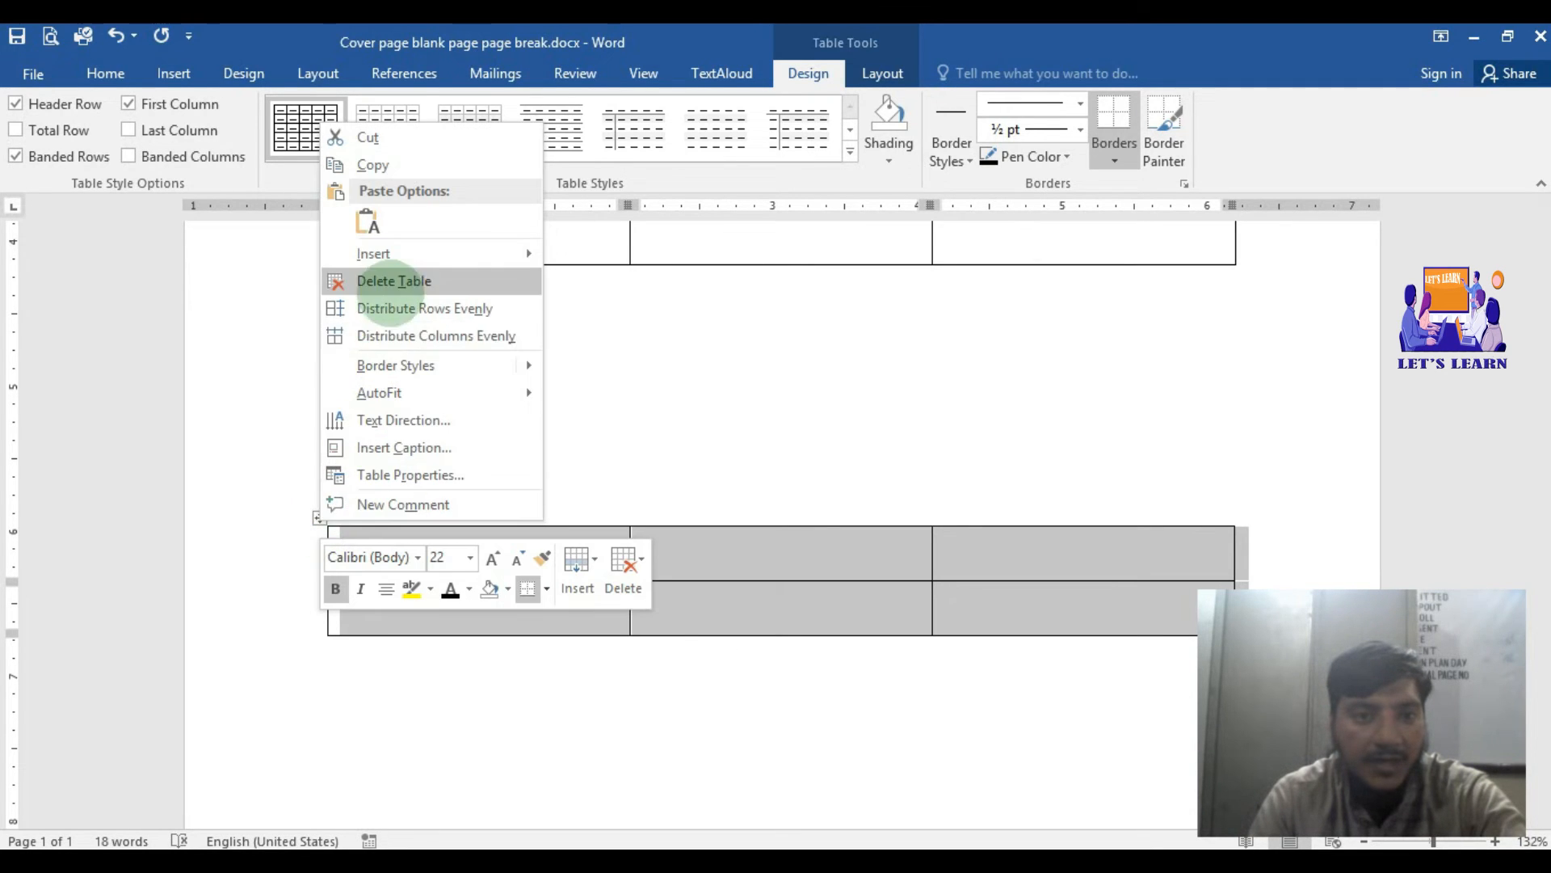
left_click(390, 282)
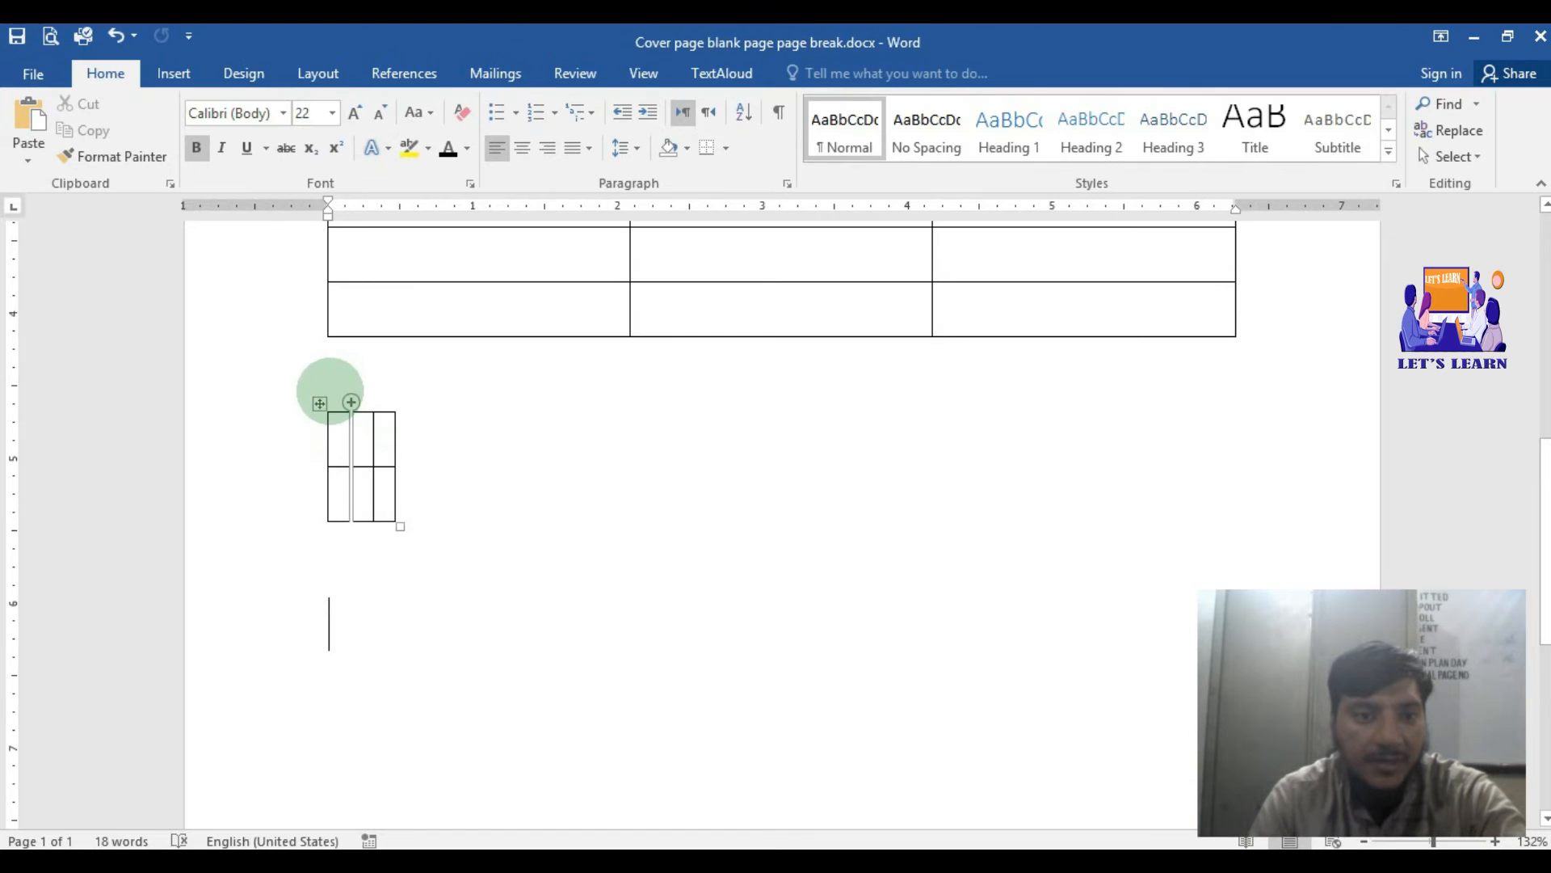
left_click(319, 404)
right_click(319, 403)
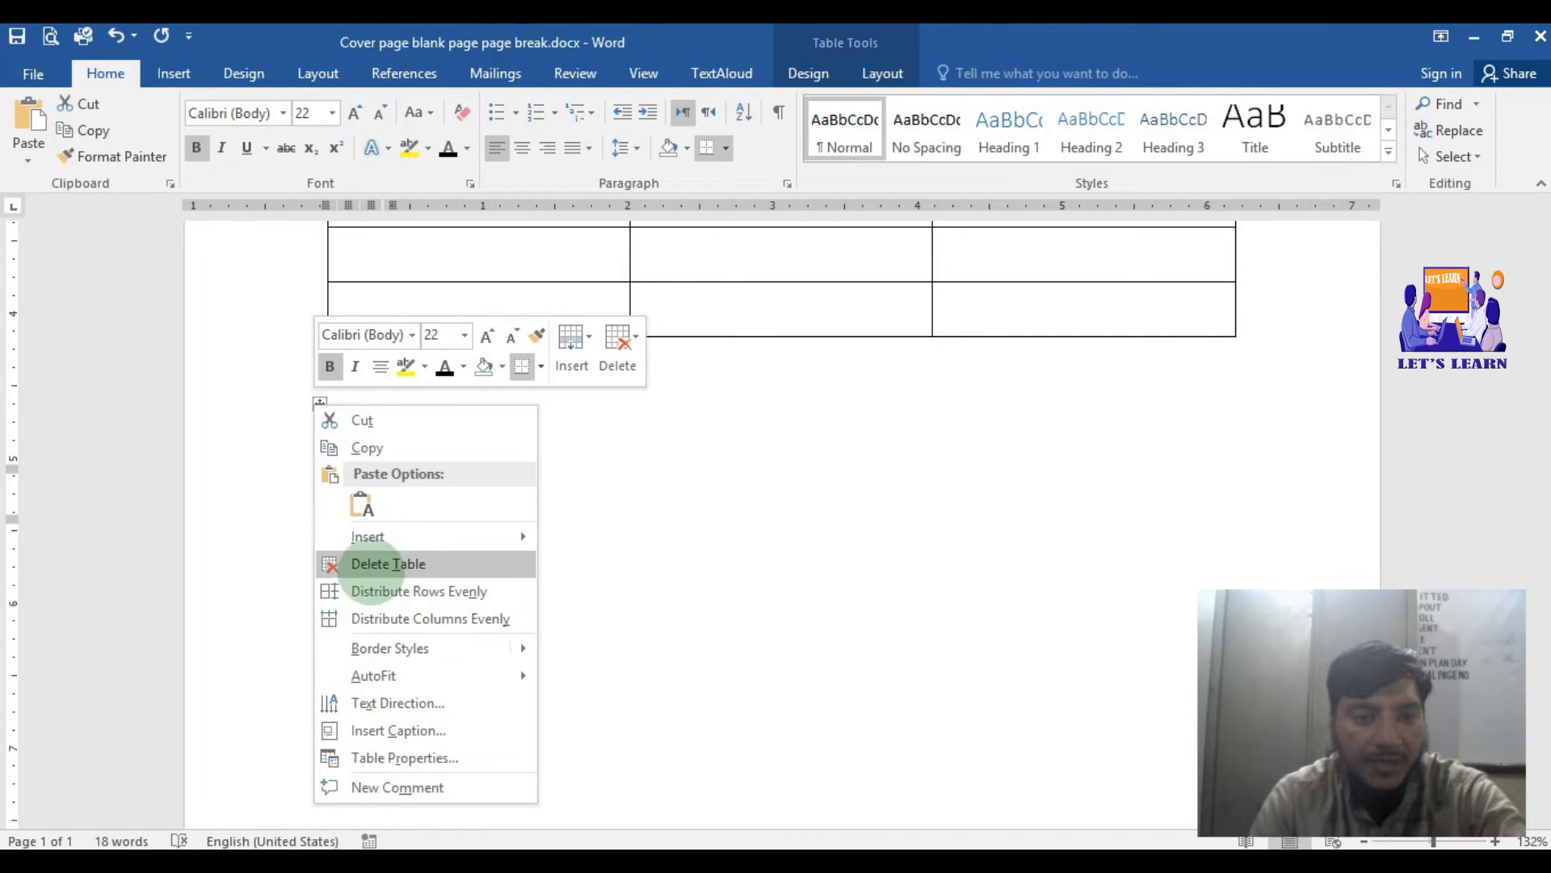
left_click(370, 566)
Delete the remaining table with 3 columns and 4 rows below the topic list
scroll(398, 509, "up", 4)
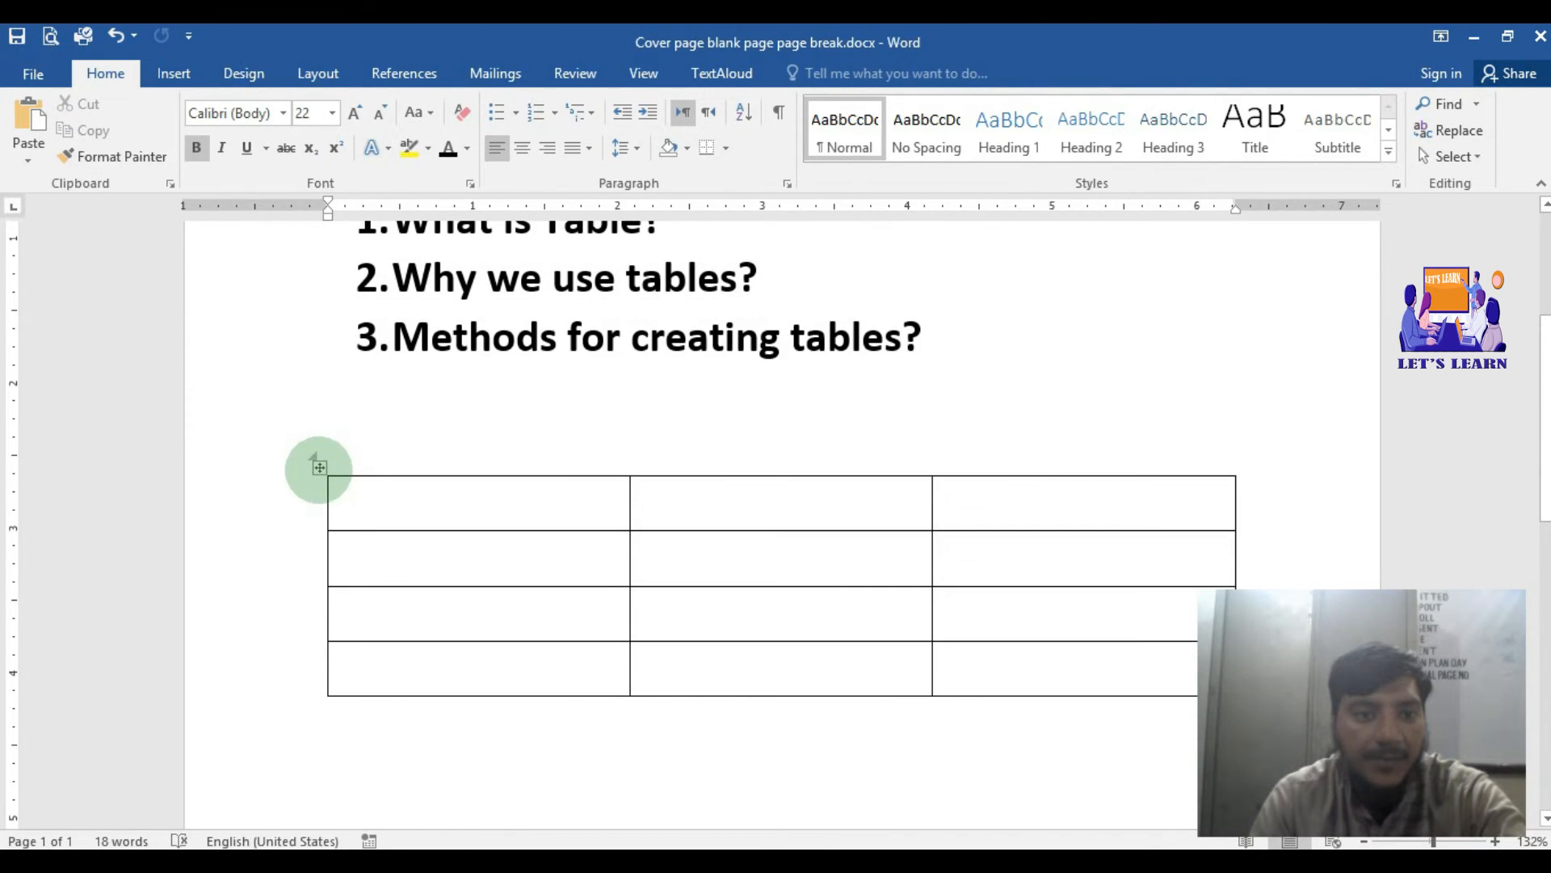
left_click(319, 466)
right_click(319, 467)
left_click(380, 233)
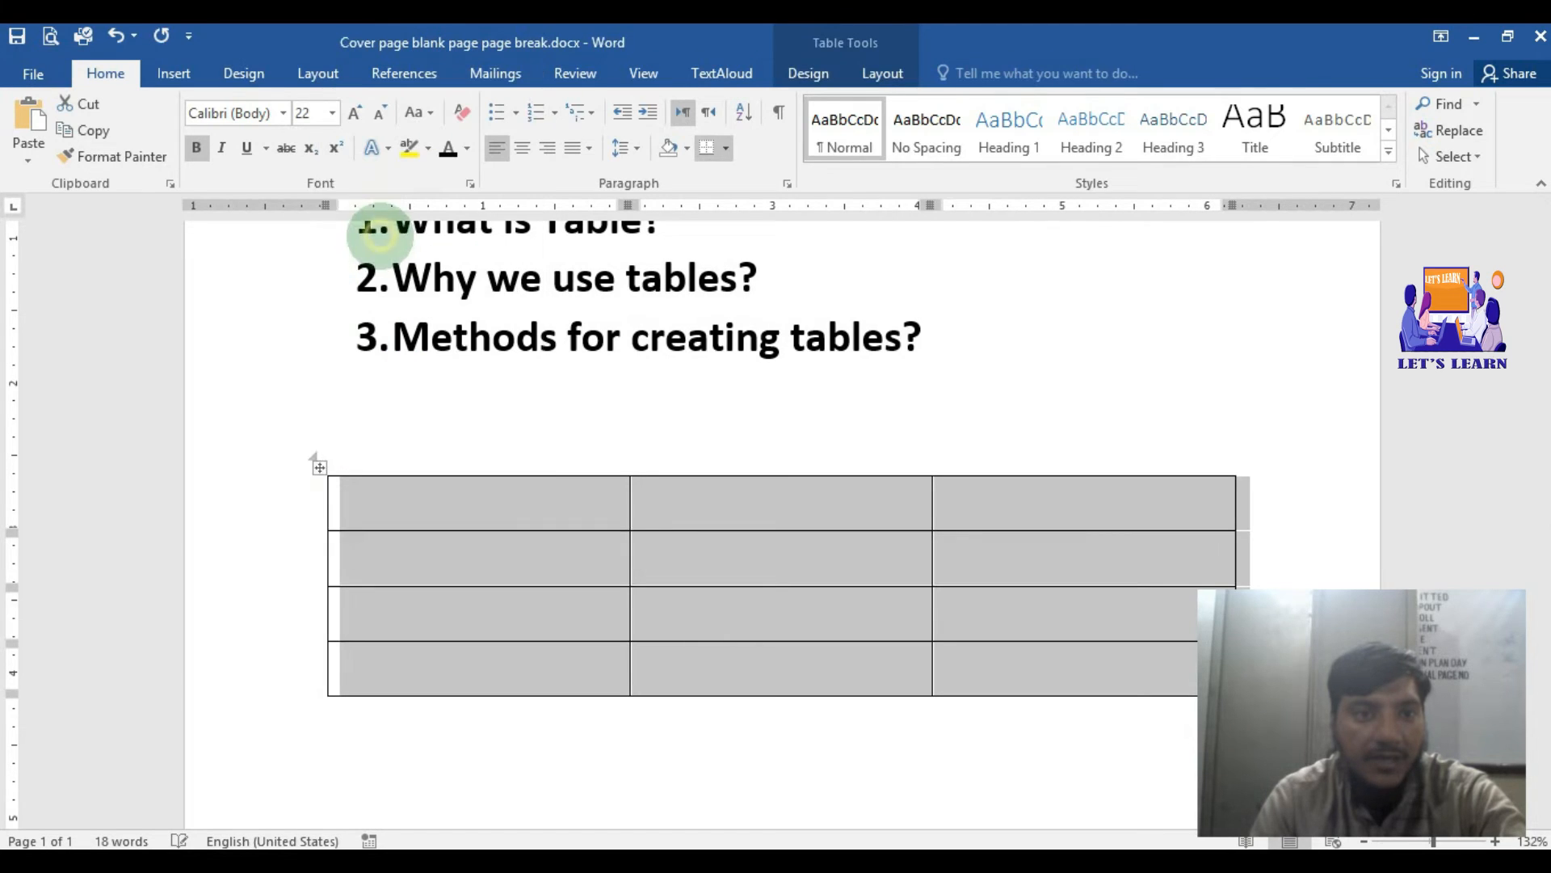
Use Draw Table to draw an outer table frame about 5.39" wide and 1.3" high below the topic list
left_click(173, 73)
left_click(149, 145)
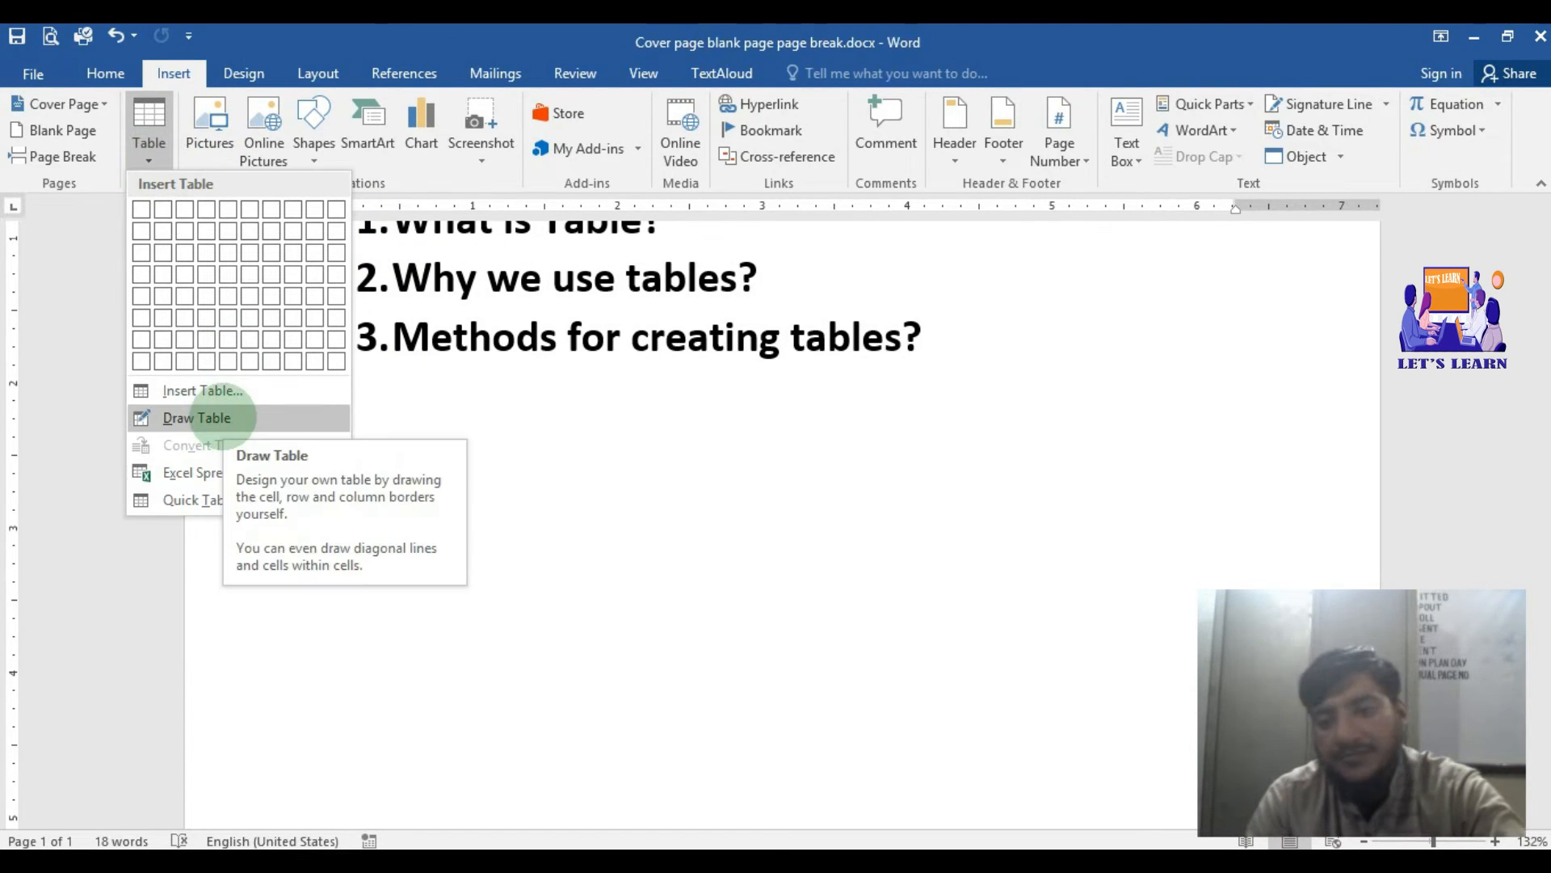
left_click(197, 417)
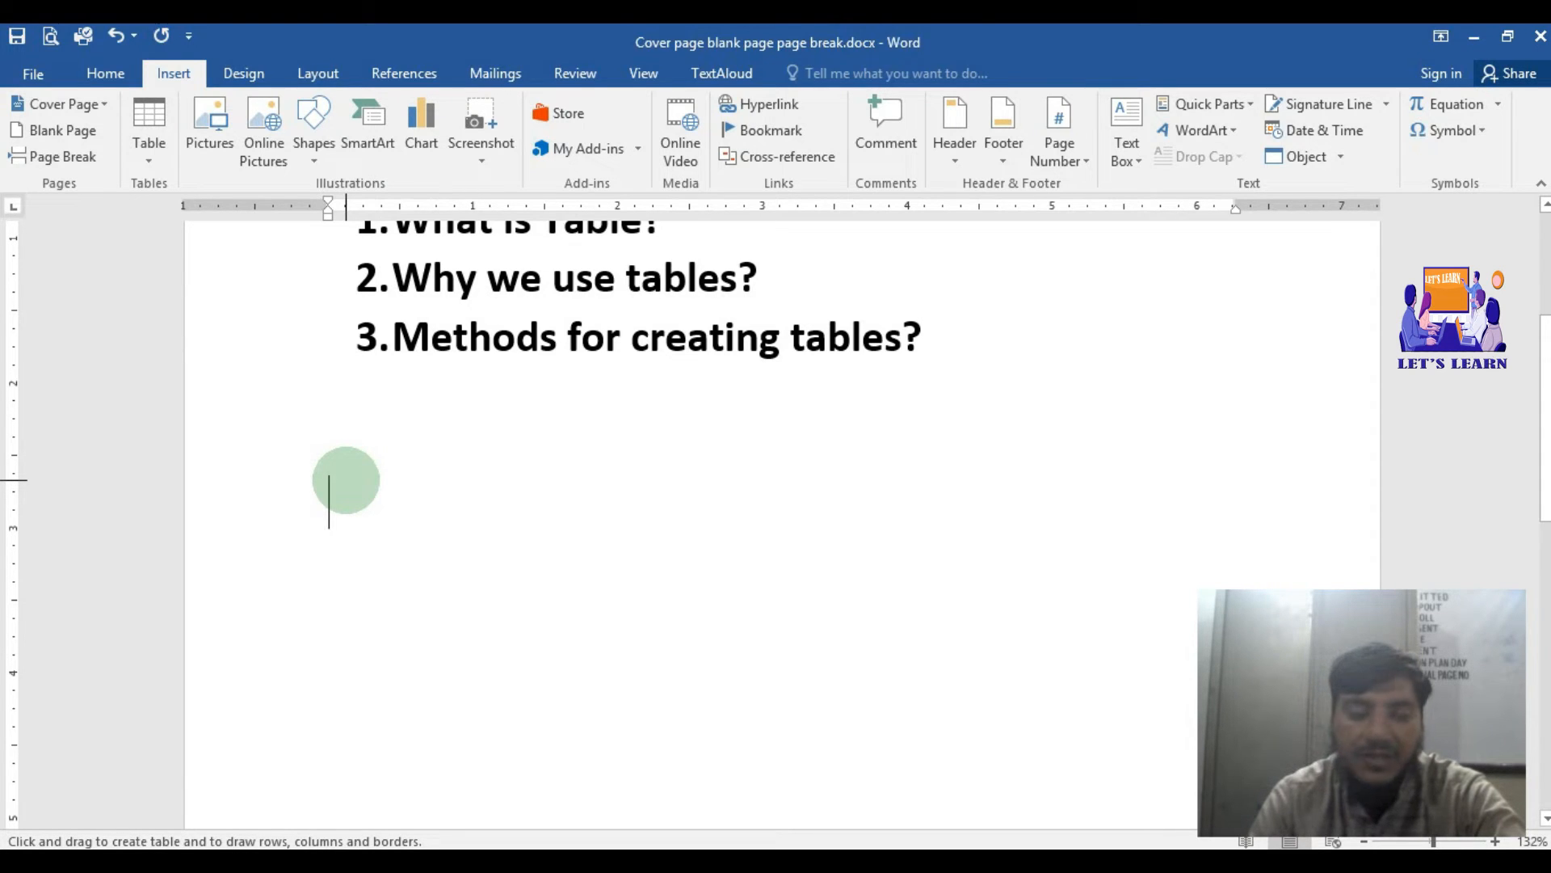
mouse_move(330, 474)
left_mouse_down()
mouse_move(506, 561)
mouse_move(1111, 662)
left_mouse_up()
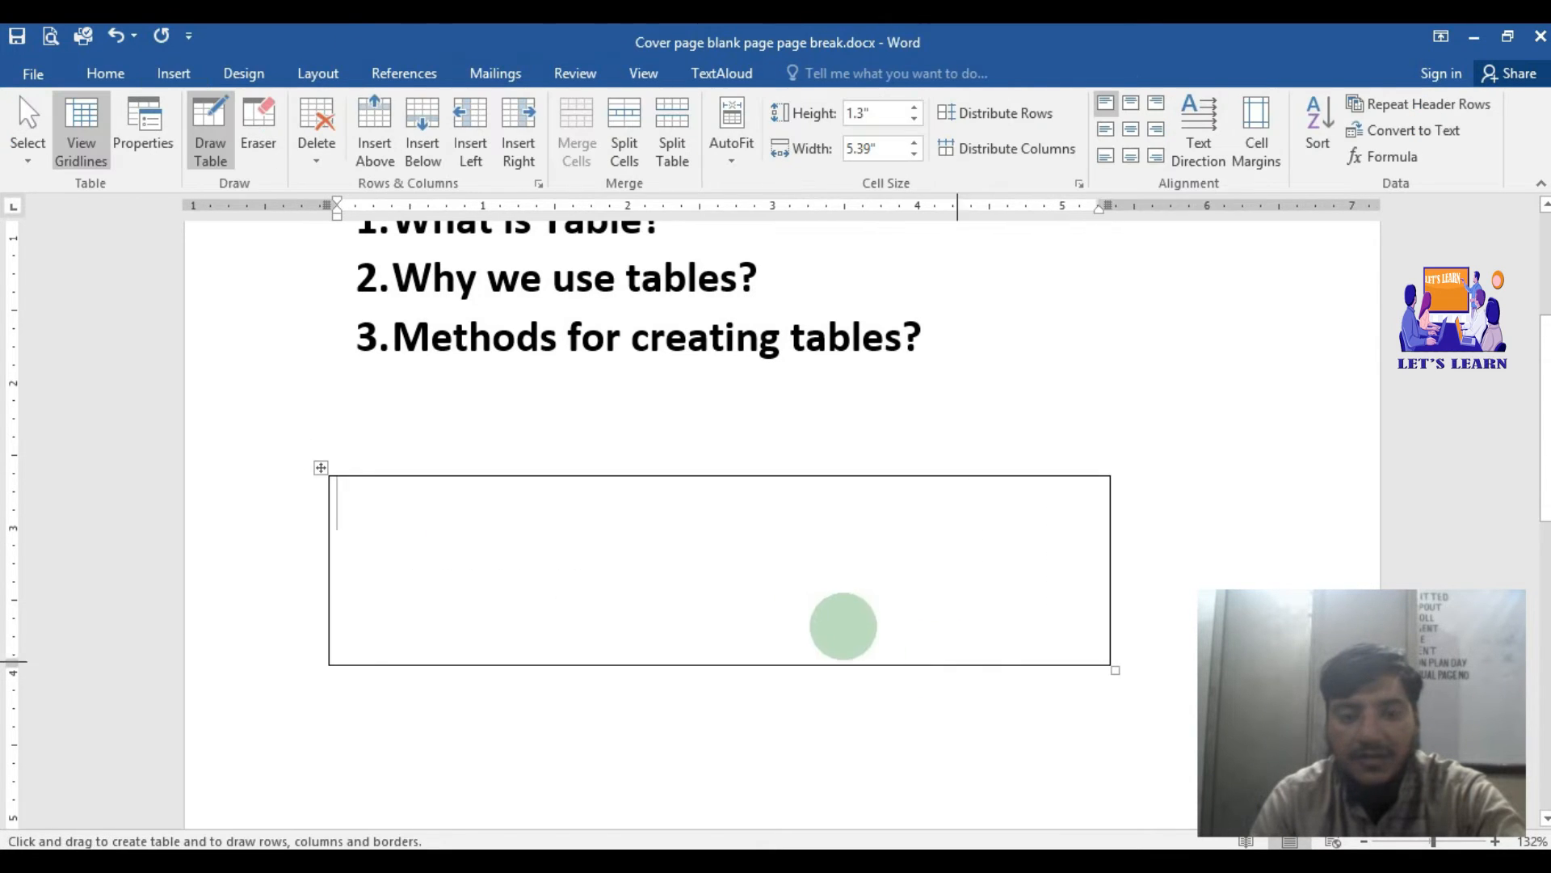
Draw four vertical and two horizontal lines inside the frame to divide it into five columns and three rows
mouse_move(600, 477)
left_mouse_down()
mouse_move(565, 578)
mouse_move(596, 659)
left_mouse_up()
left_click_drag(789, 474, 808, 651)
left_click_drag(960, 477, 972, 652)
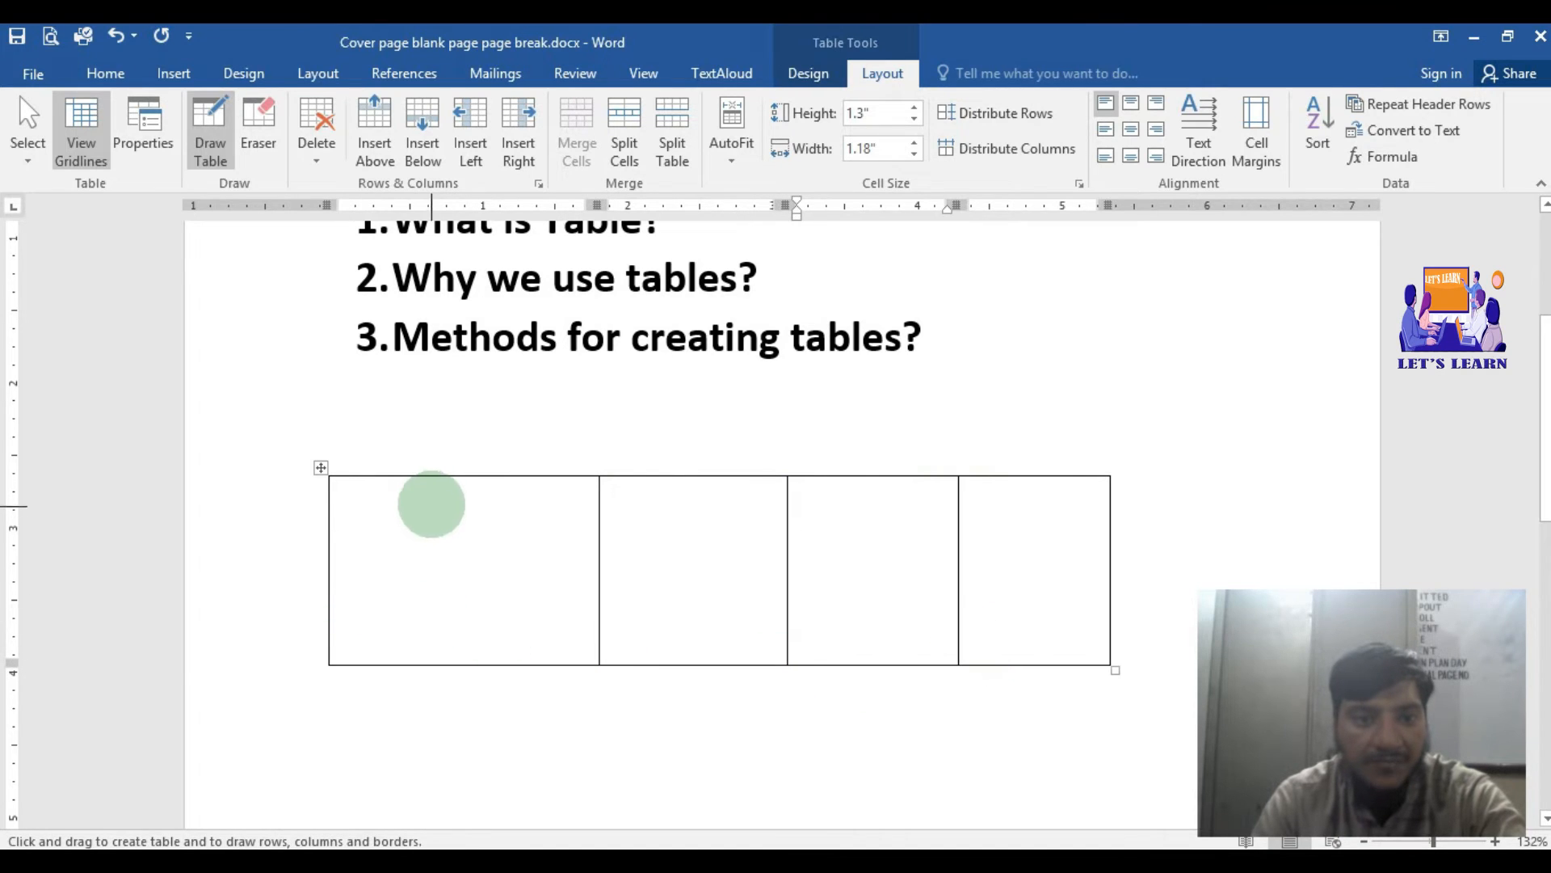
left_click_drag(442, 477, 452, 654)
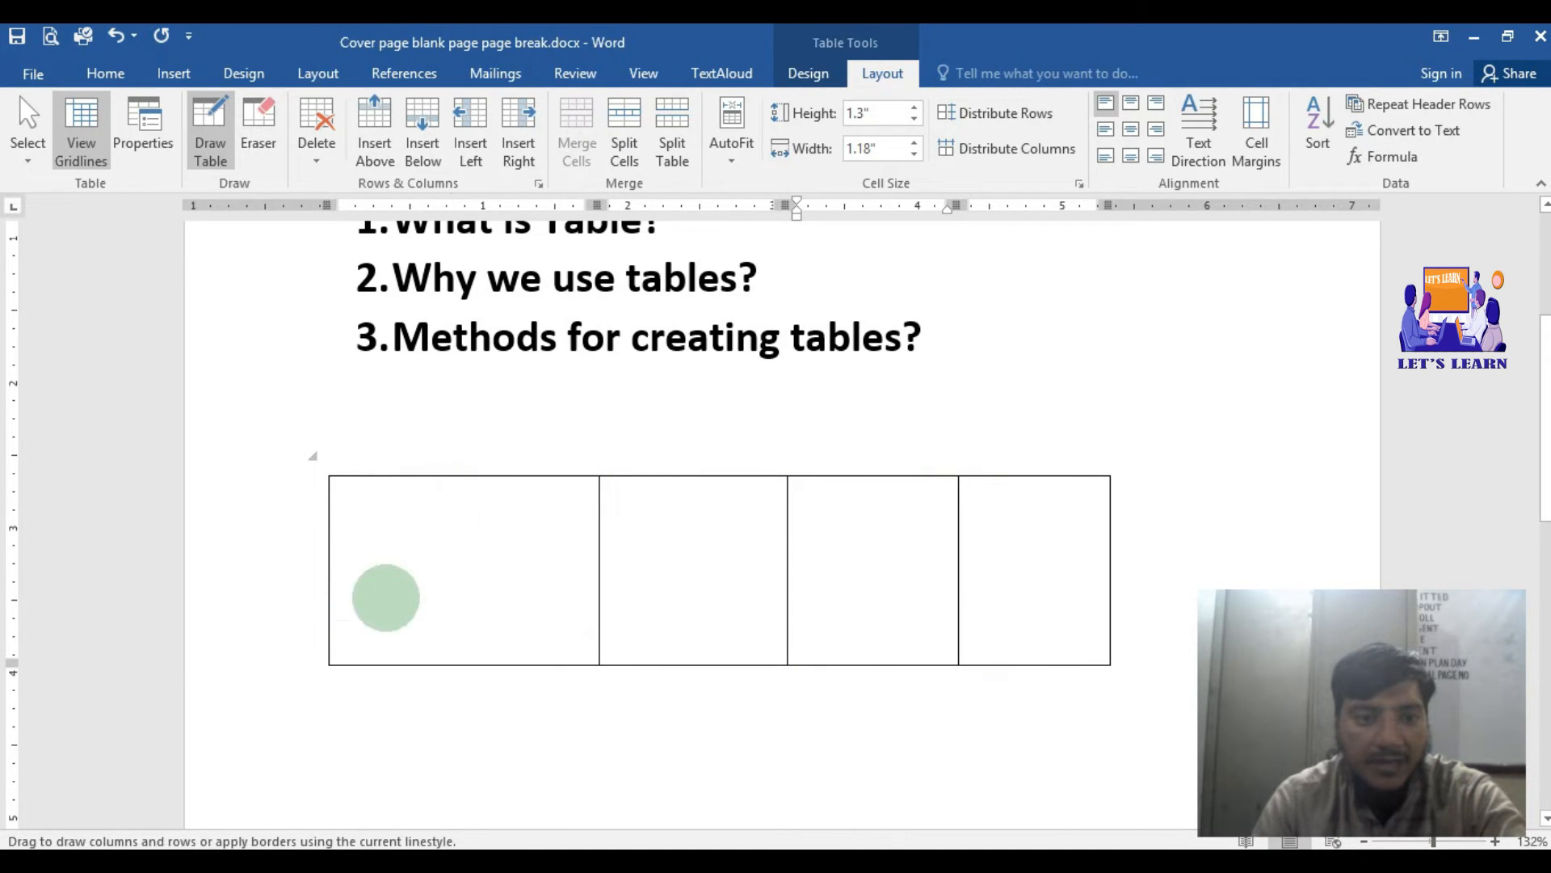
mouse_move(328, 565)
left_mouse_down()
mouse_move(1117, 583)
mouse_move(1002, 652)
left_mouse_up()
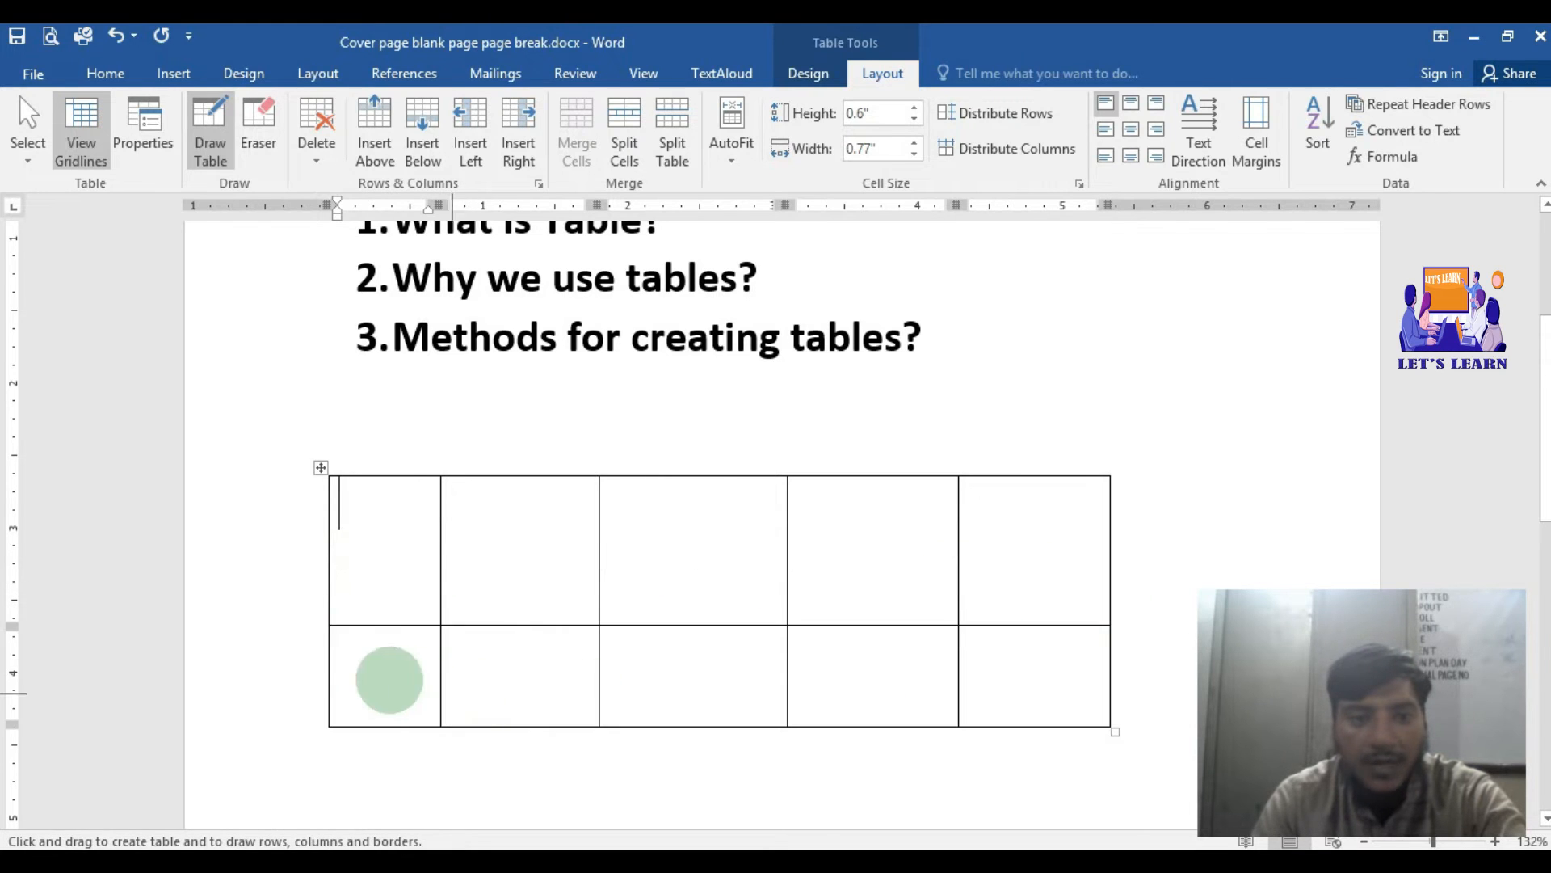
mouse_move(329, 547)
left_mouse_down()
mouse_move(727, 558)
mouse_move(1029, 540)
mouse_move(1024, 584)
left_mouse_up()
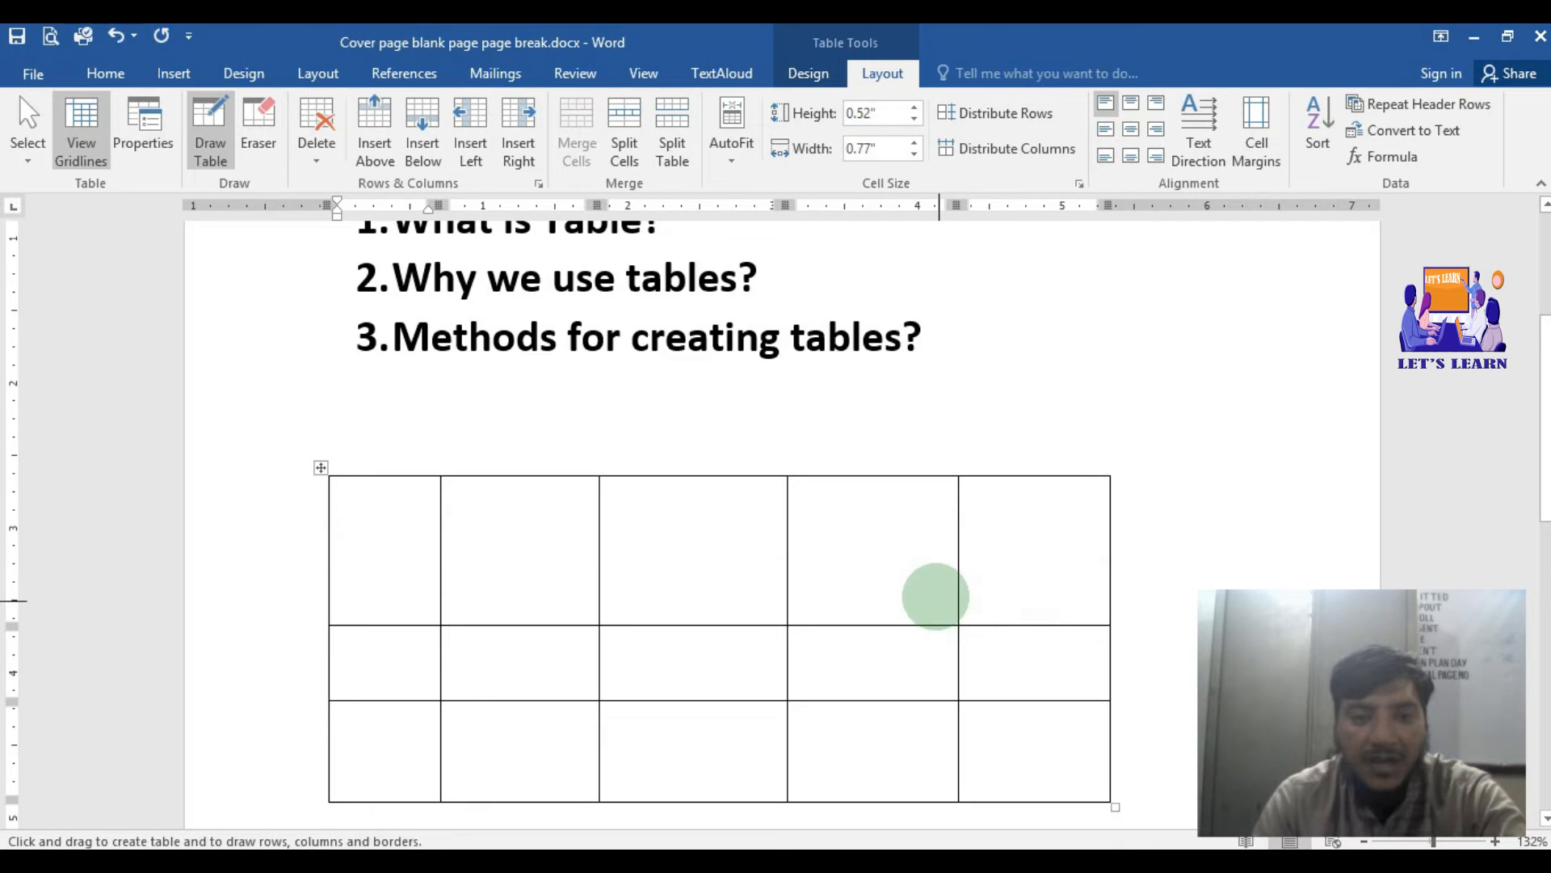
Select all cells of the drawn table and distribute its rows evenly
scroll(935, 596, "down", 1)
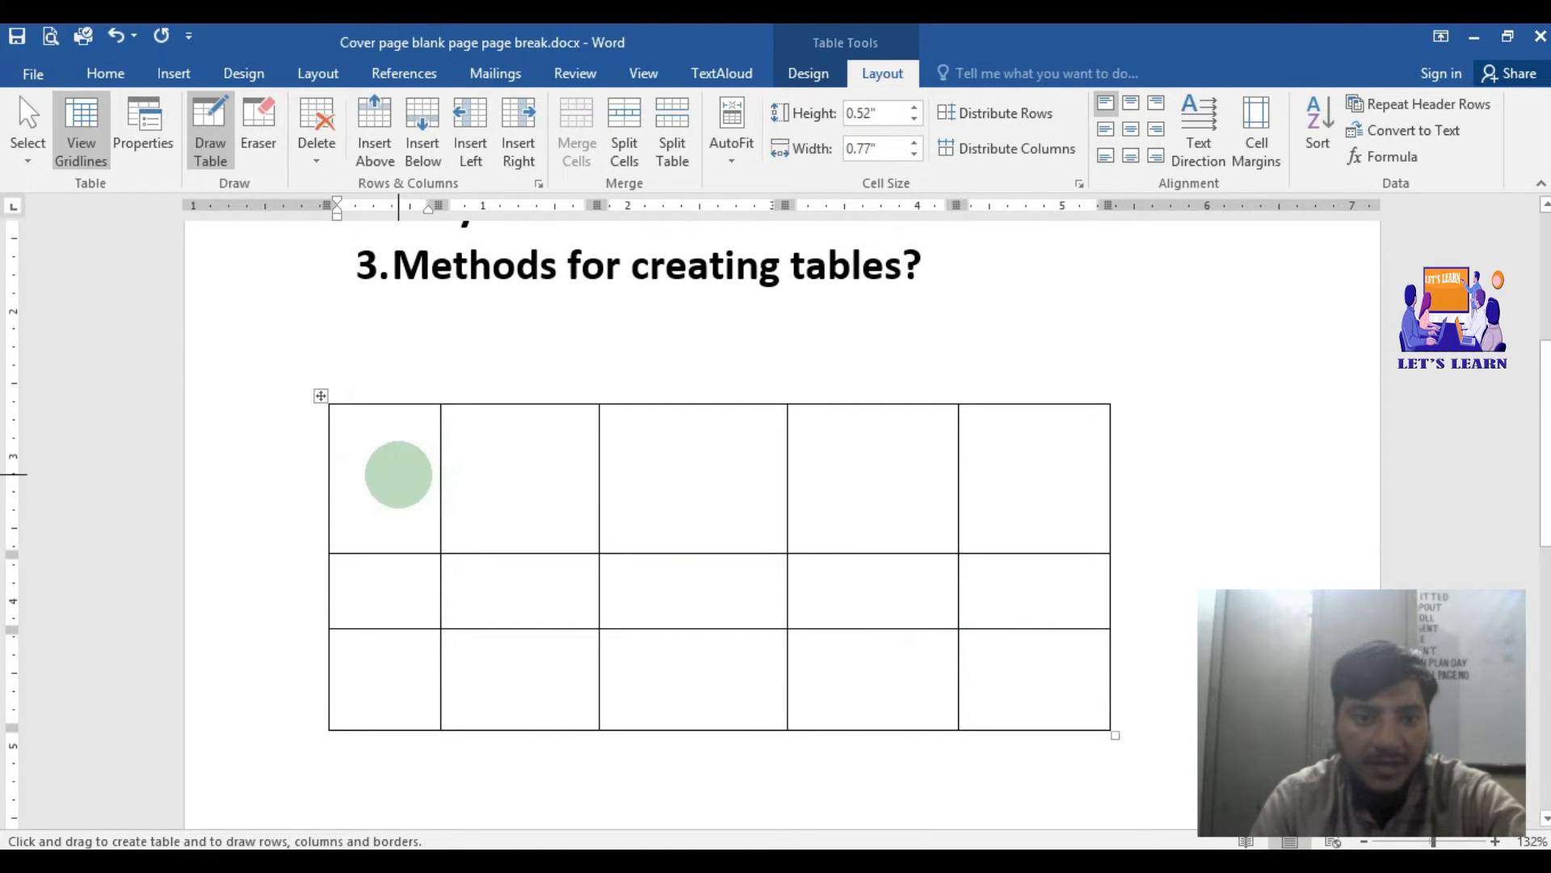
left_click(379, 471)
left_click_drag(379, 471, 999, 672)
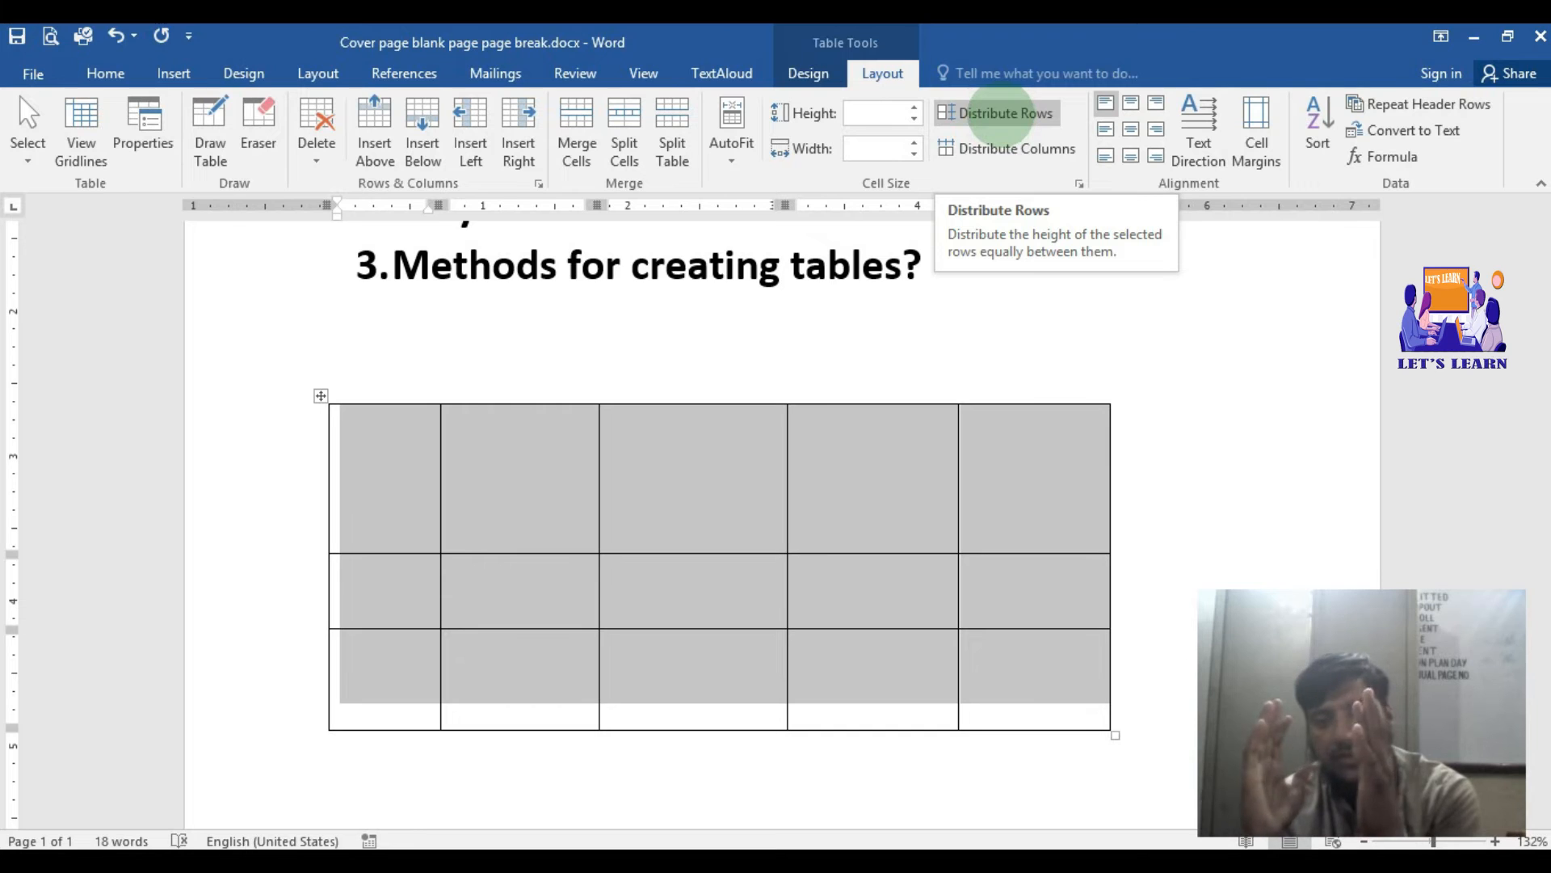
left_click(1000, 113)
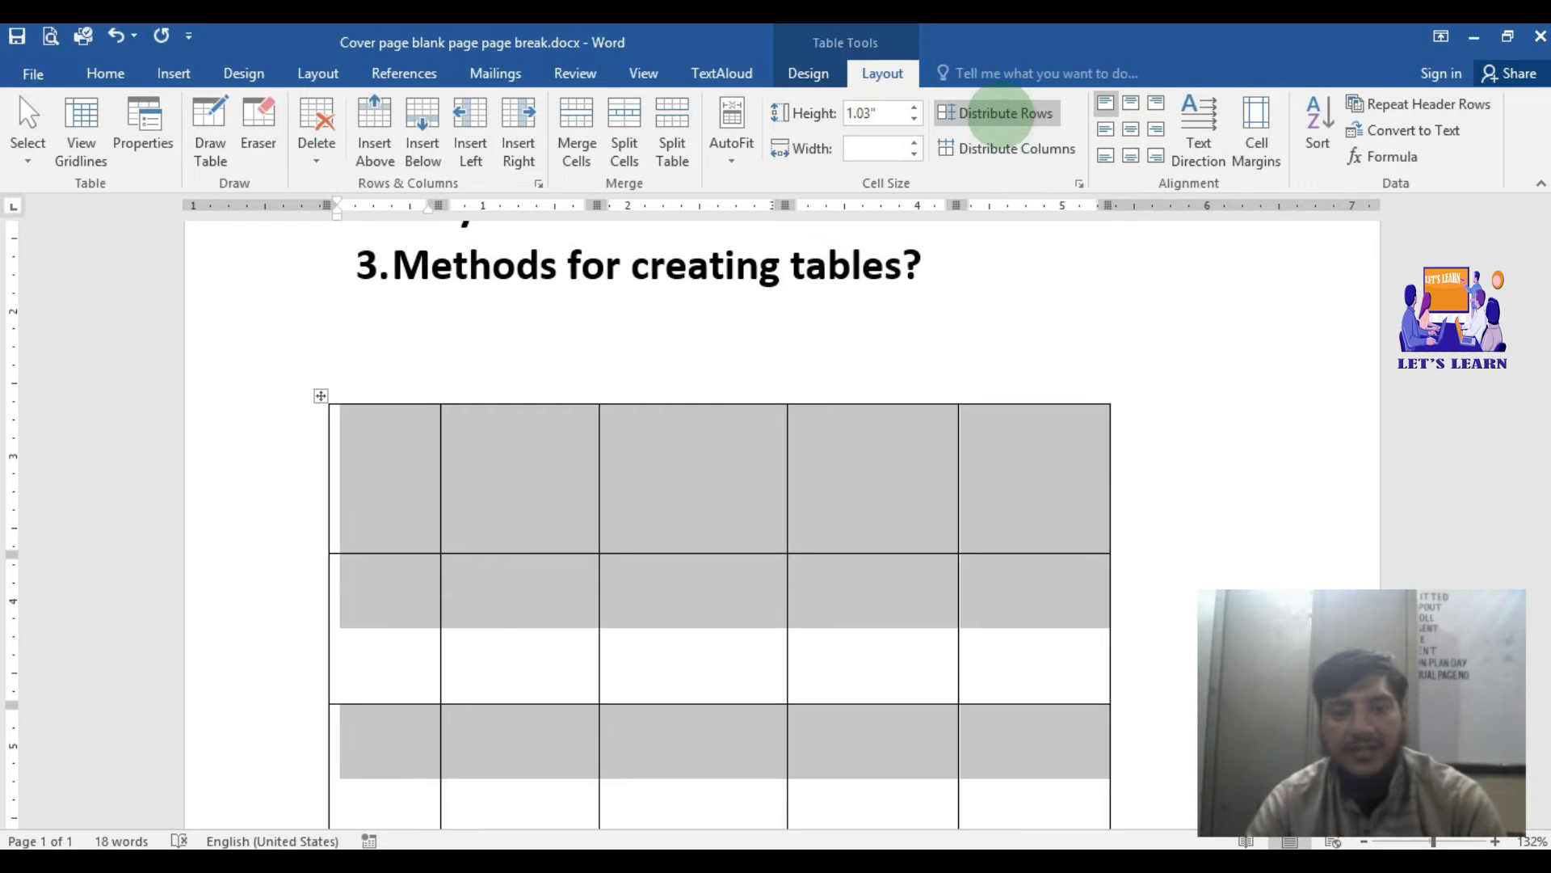
scroll(1067, 378, "down", 3)
scroll(1054, 406, "up", 1)
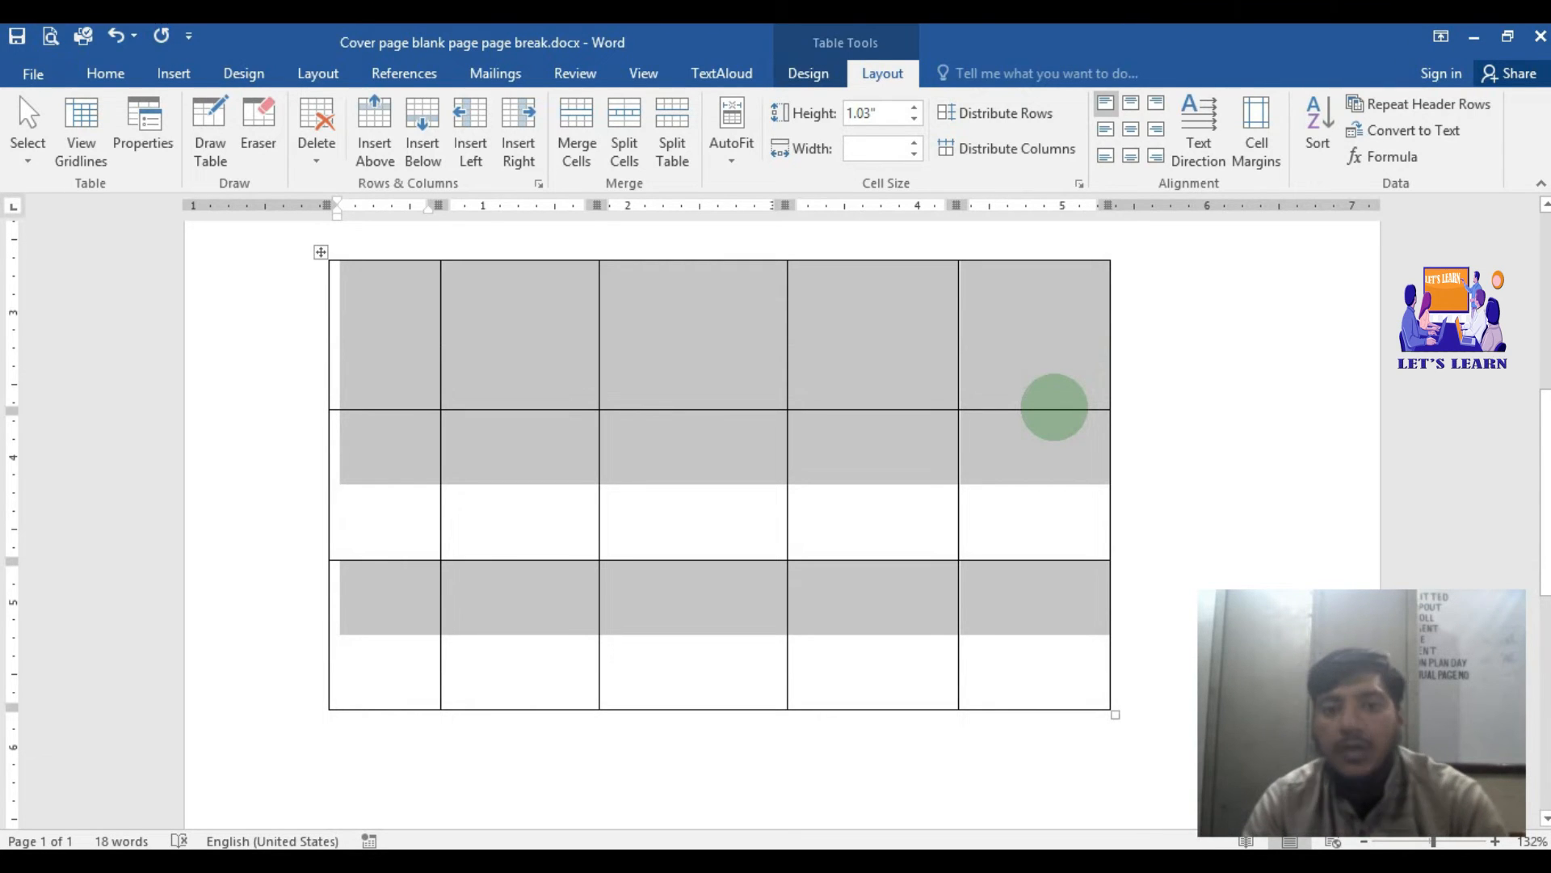
Distribute the columns of the drawn five-column table evenly and clear the cell selection
left_click(990, 149)
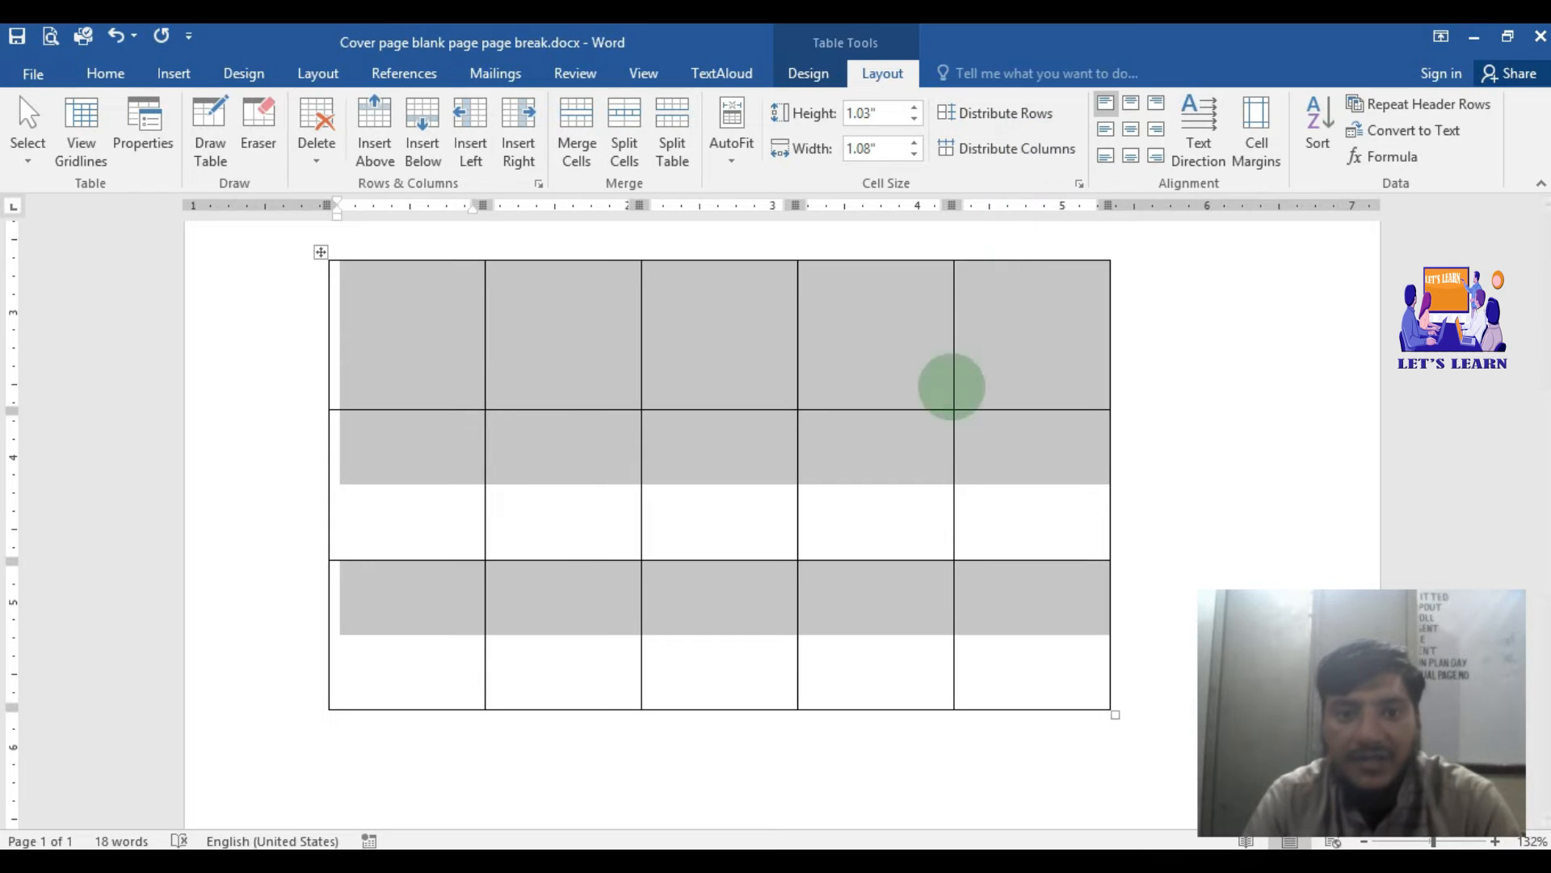
left_click(886, 503)
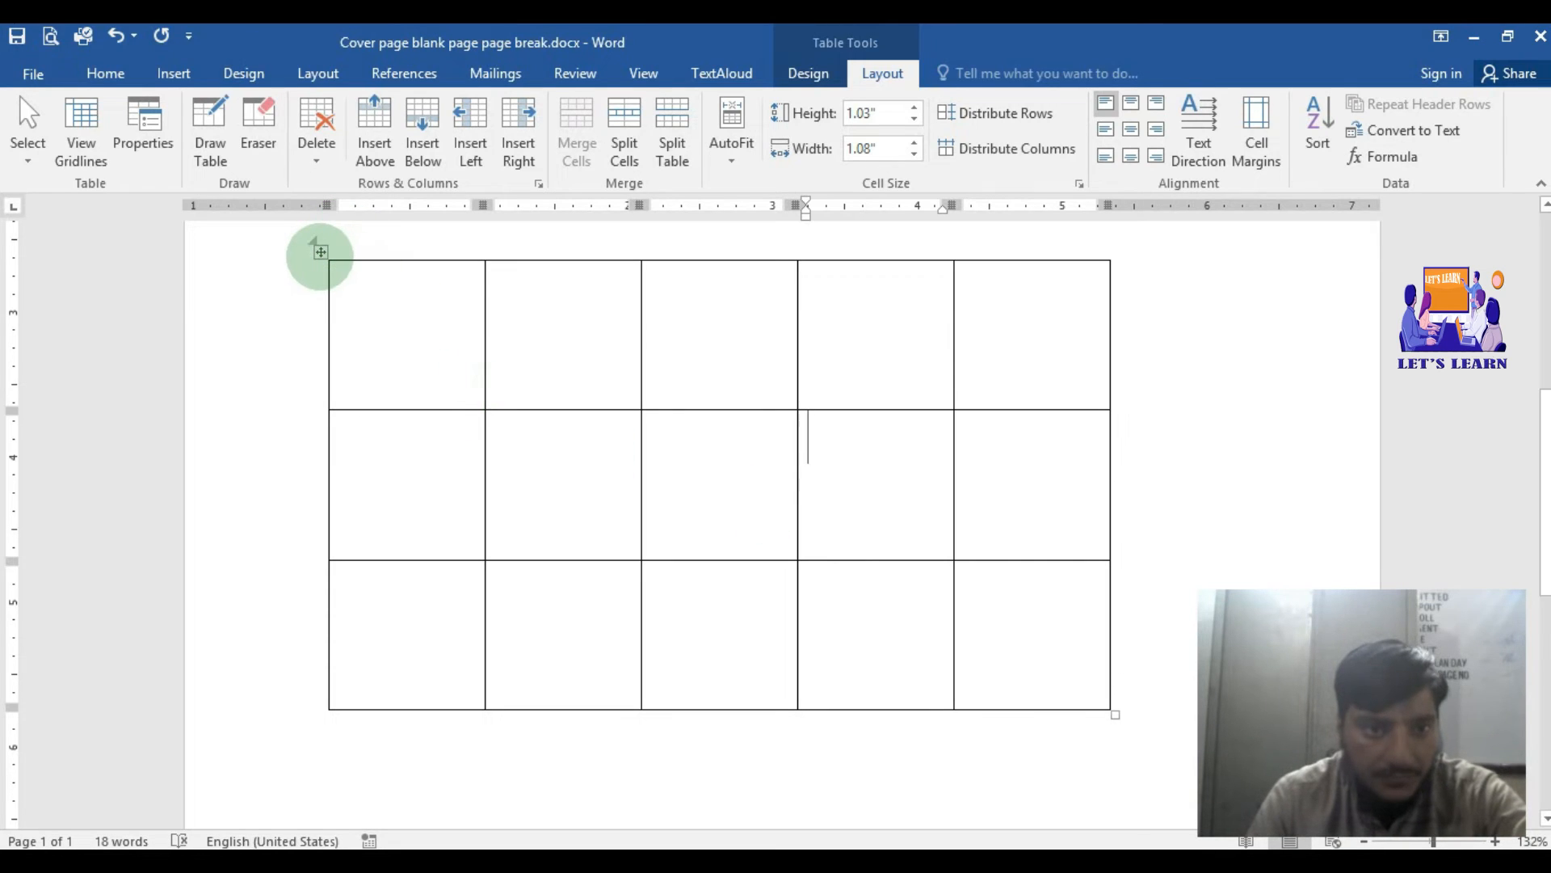
Select the whole drawn table below the topic list and delete it
left_click(321, 253)
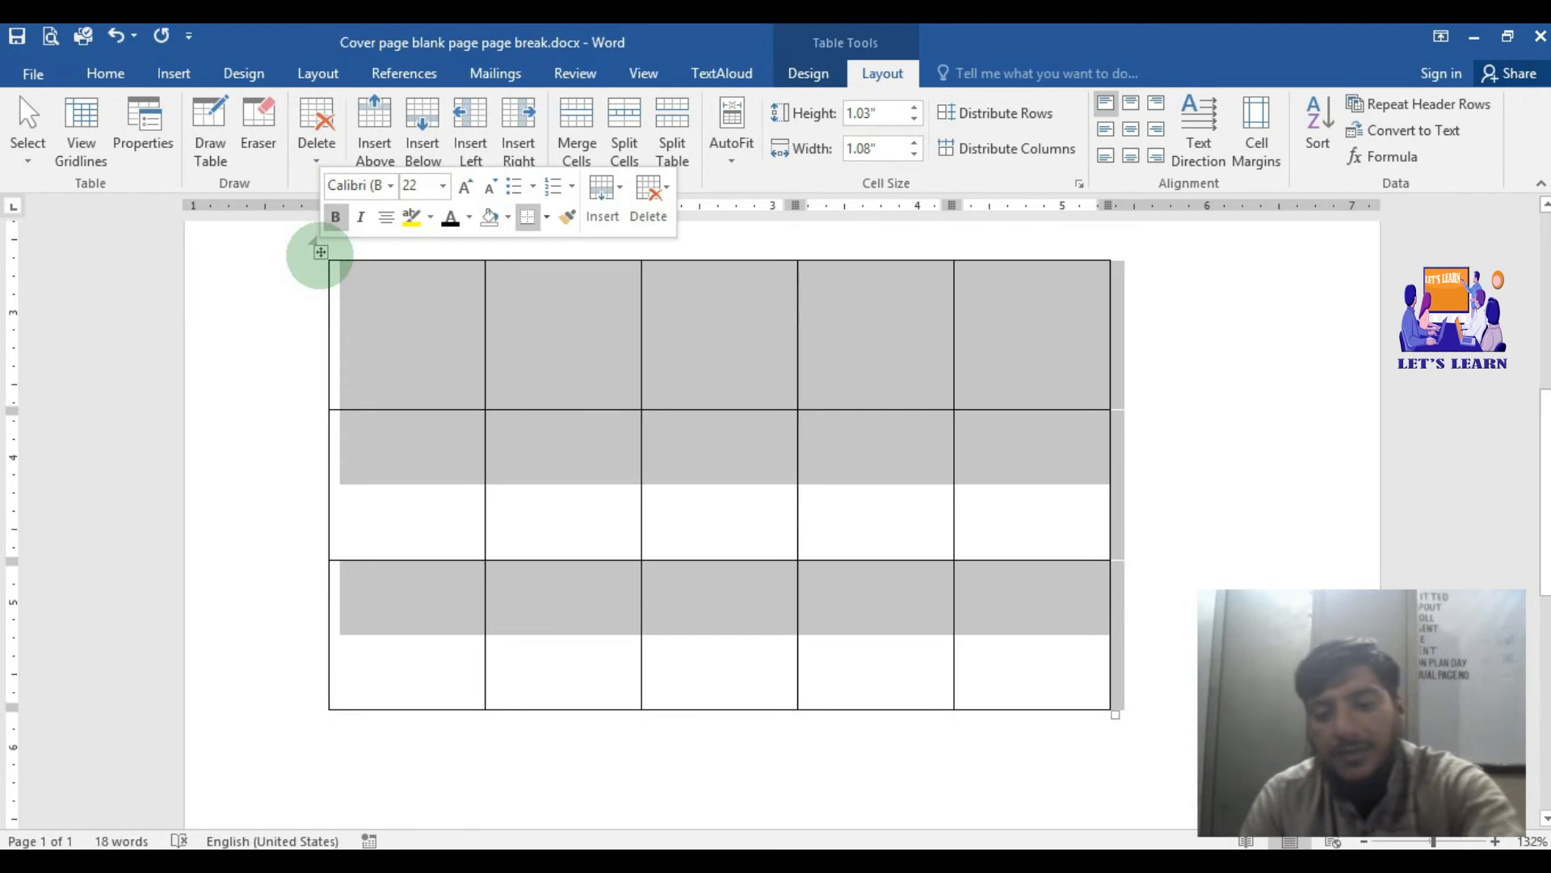
left_click(318, 250)
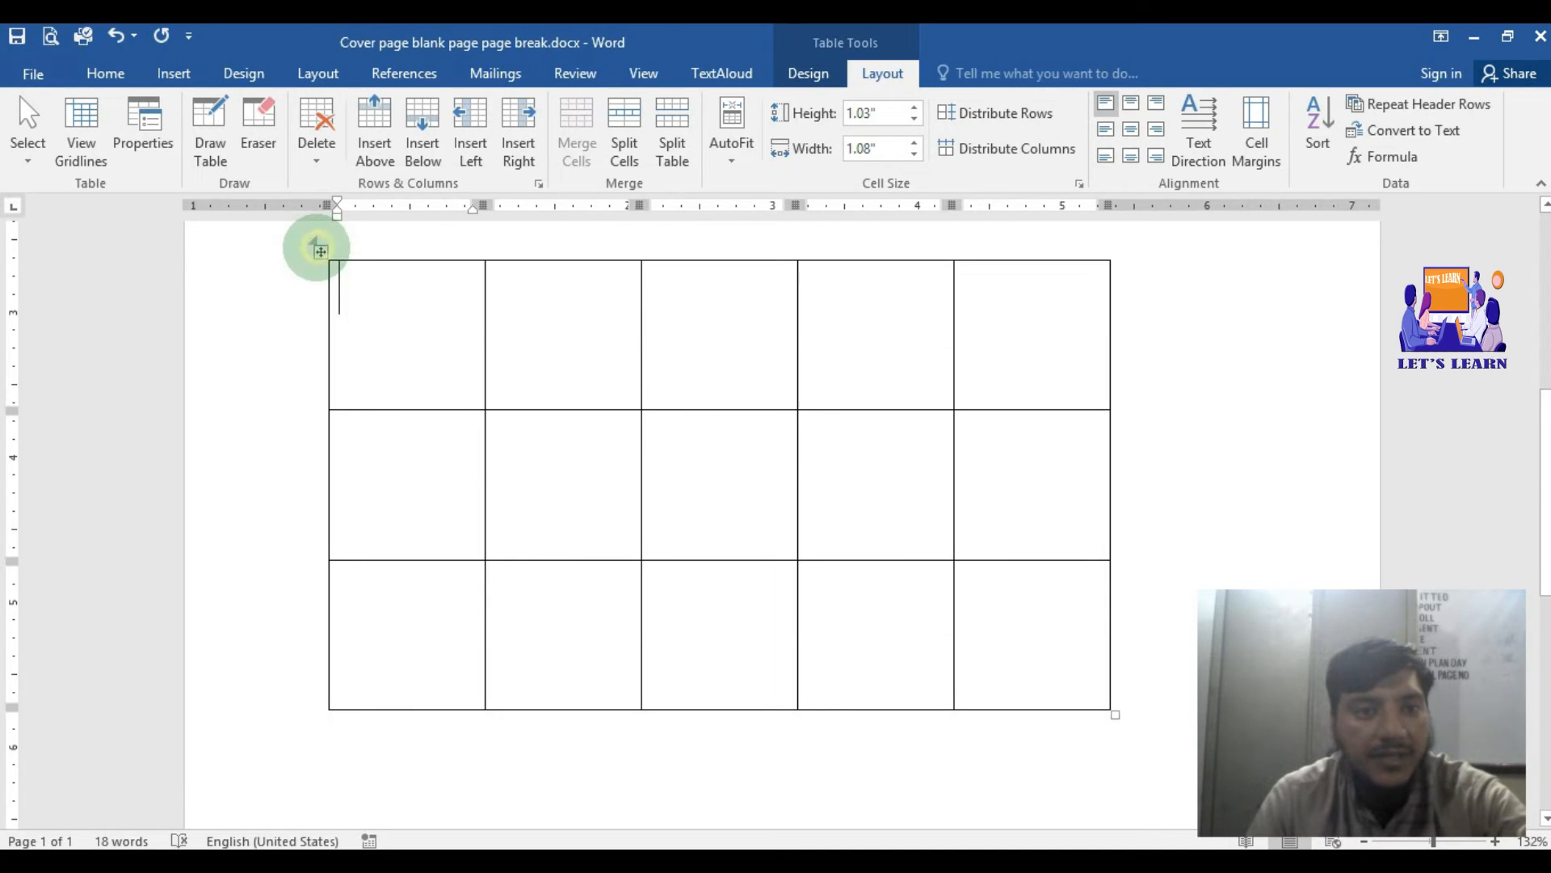
left_click(319, 250)
left_click(311, 132)
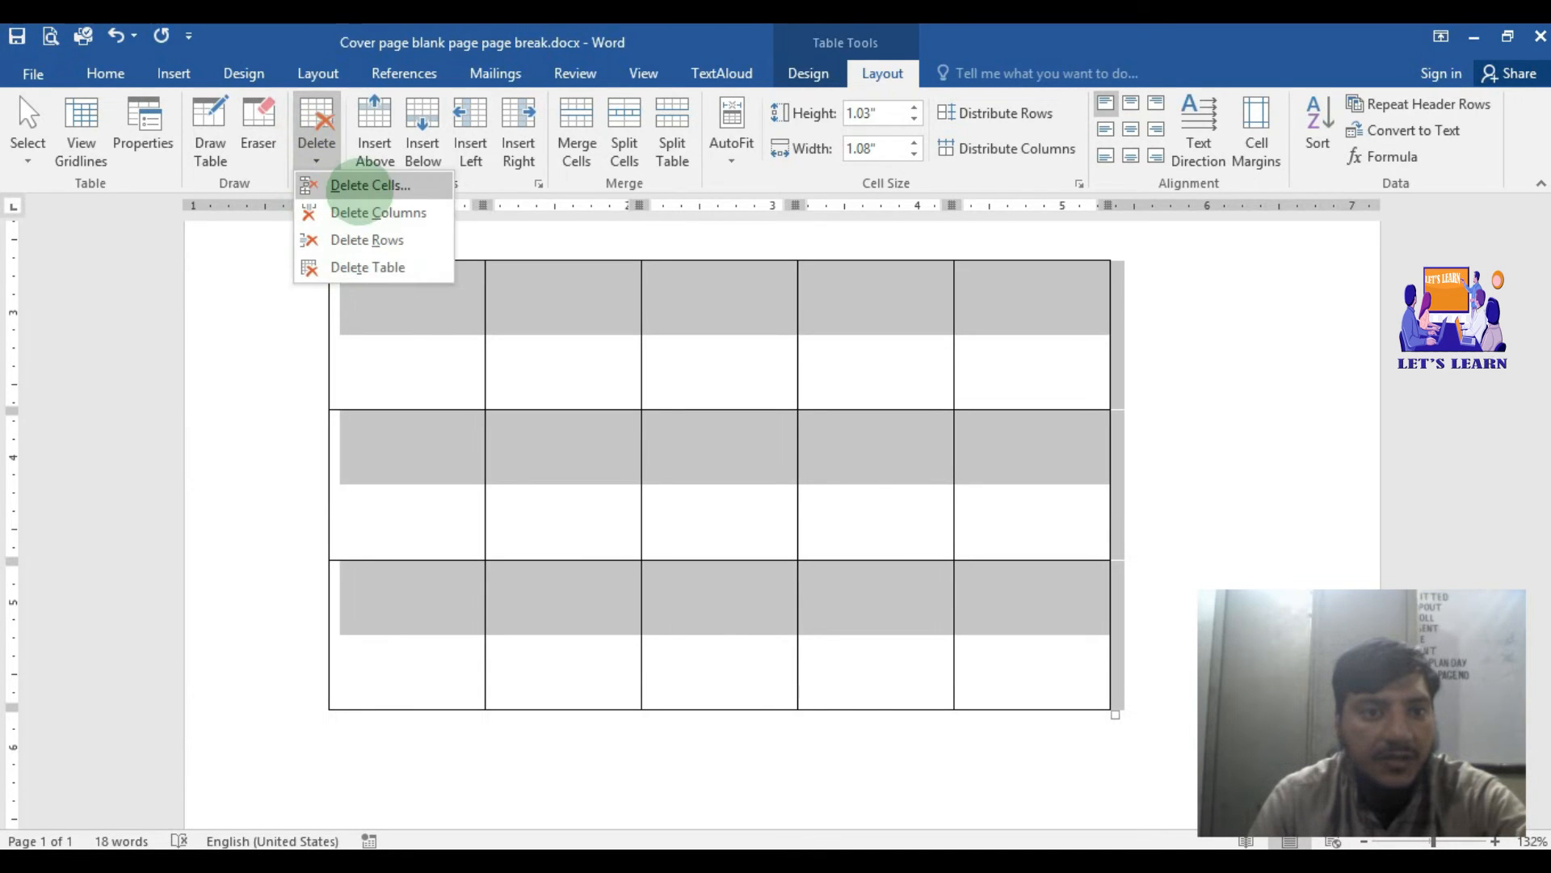
left_click(388, 266)
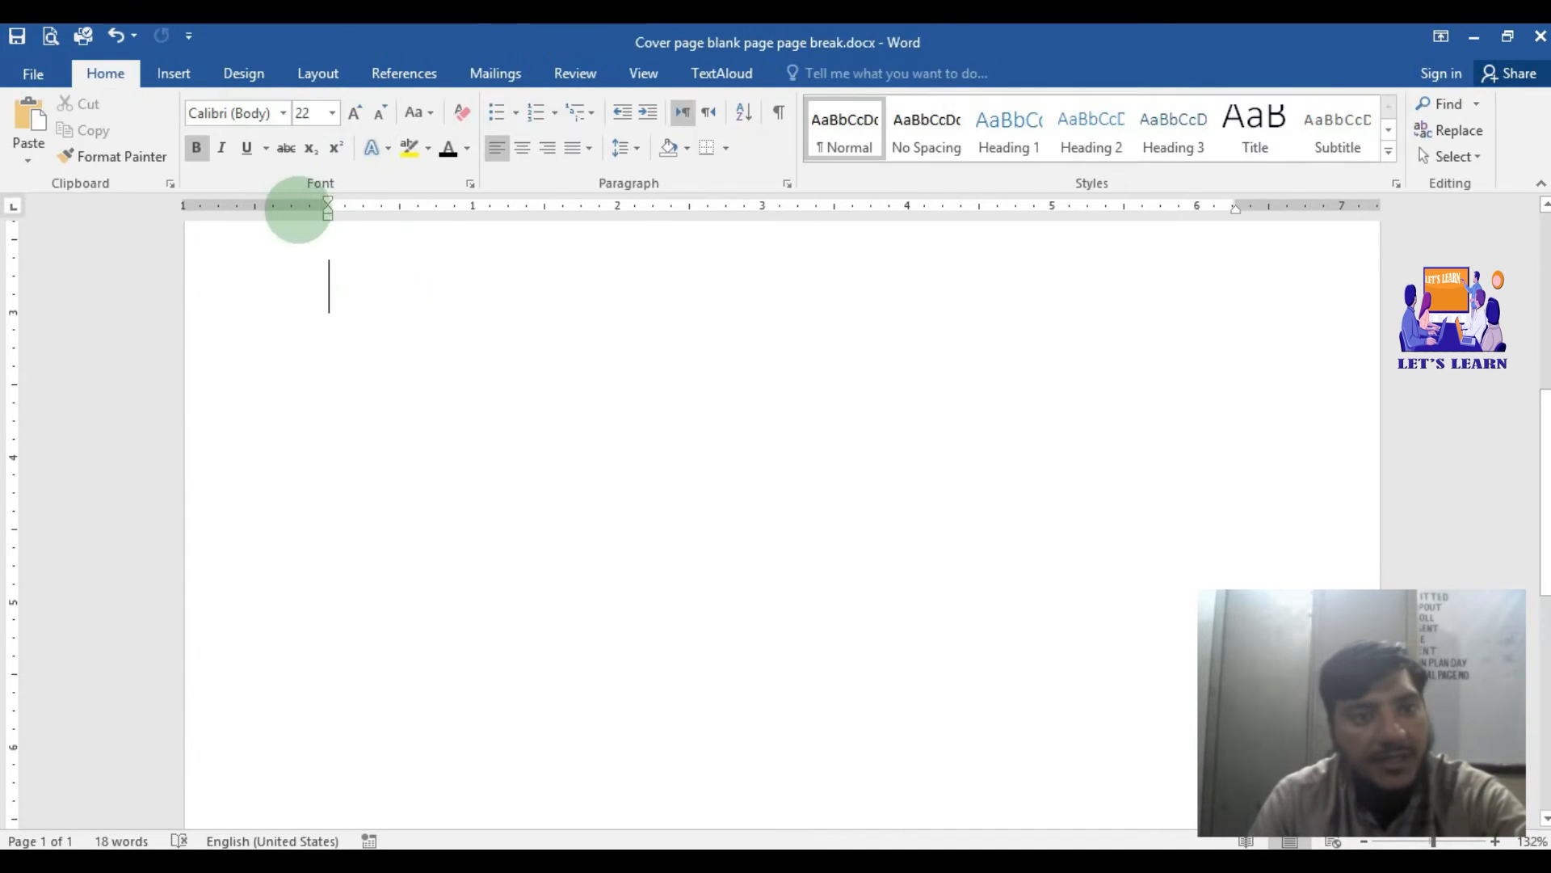
left_click(173, 73)
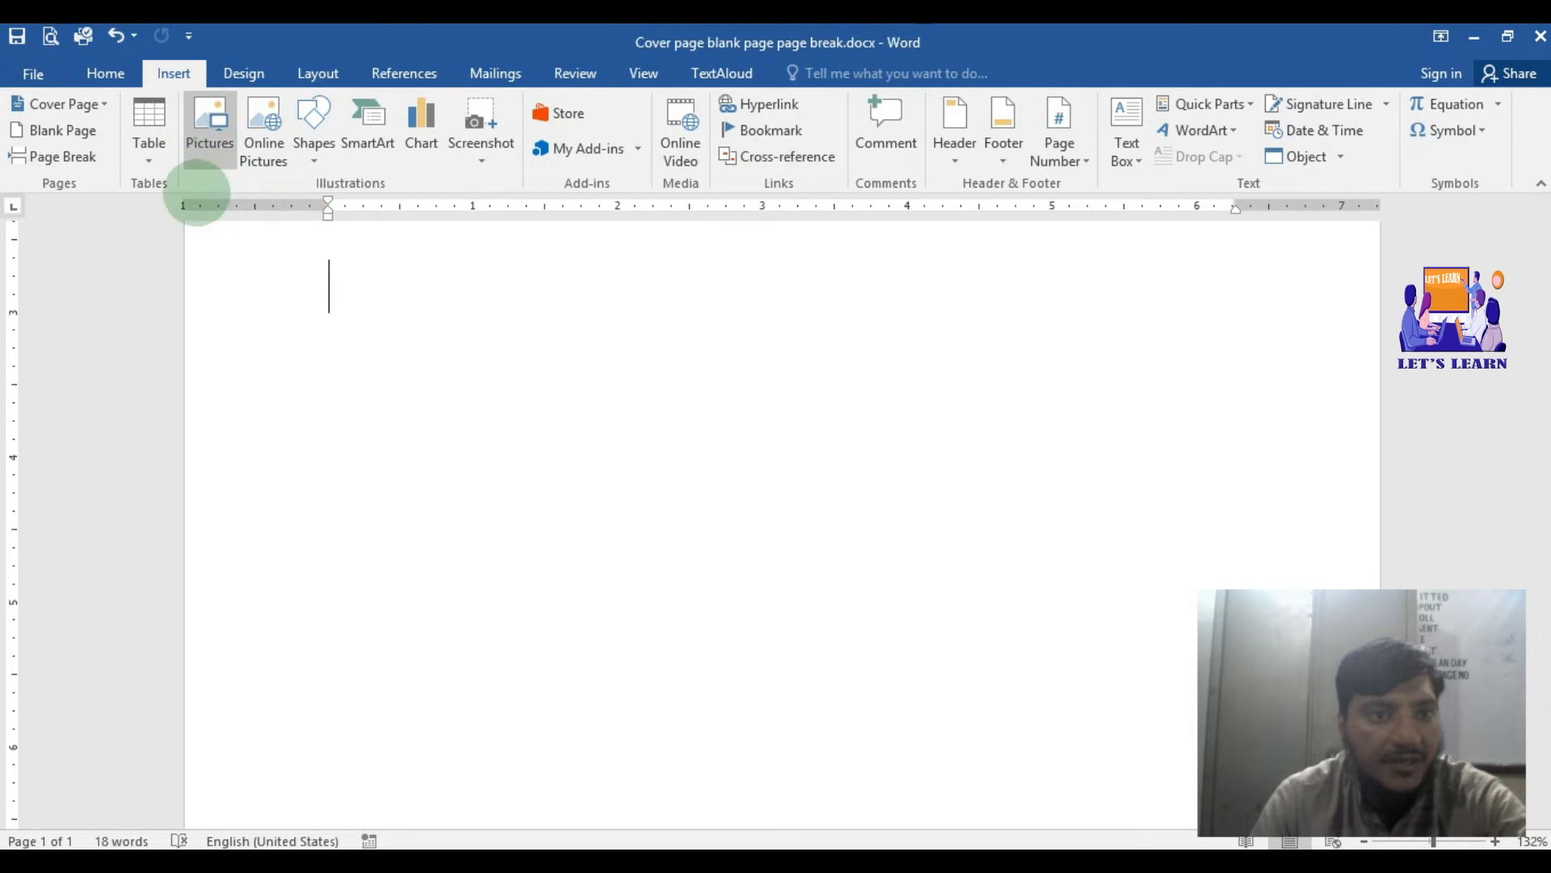
left_click(155, 153)
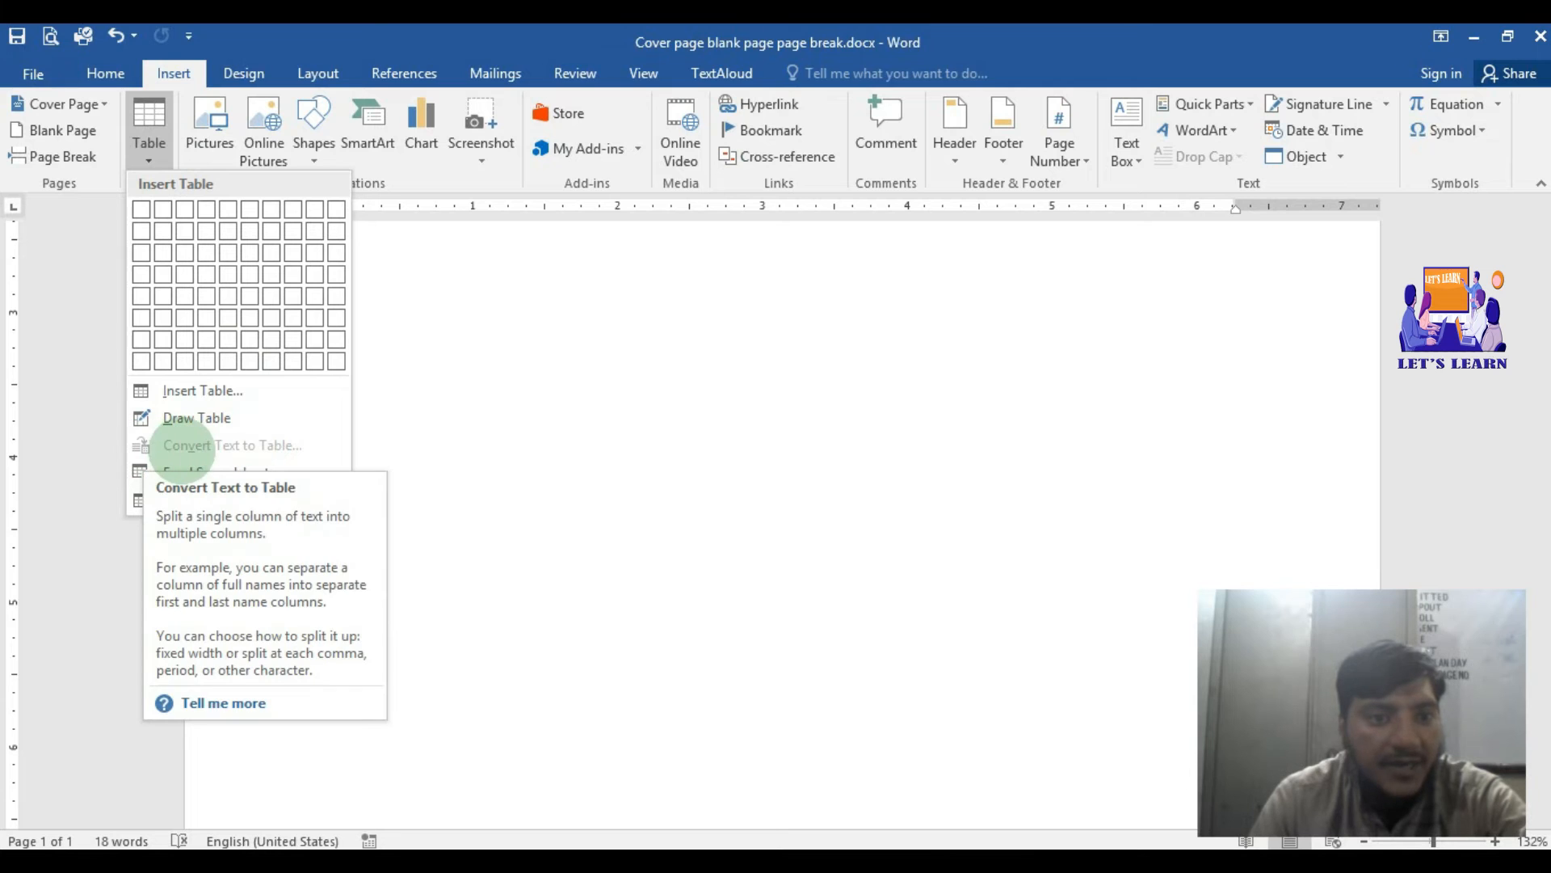
left_click(443, 436)
Generate one paragraph of sample text below the topic list with =rand(1)
scroll(574, 492, "up", 5)
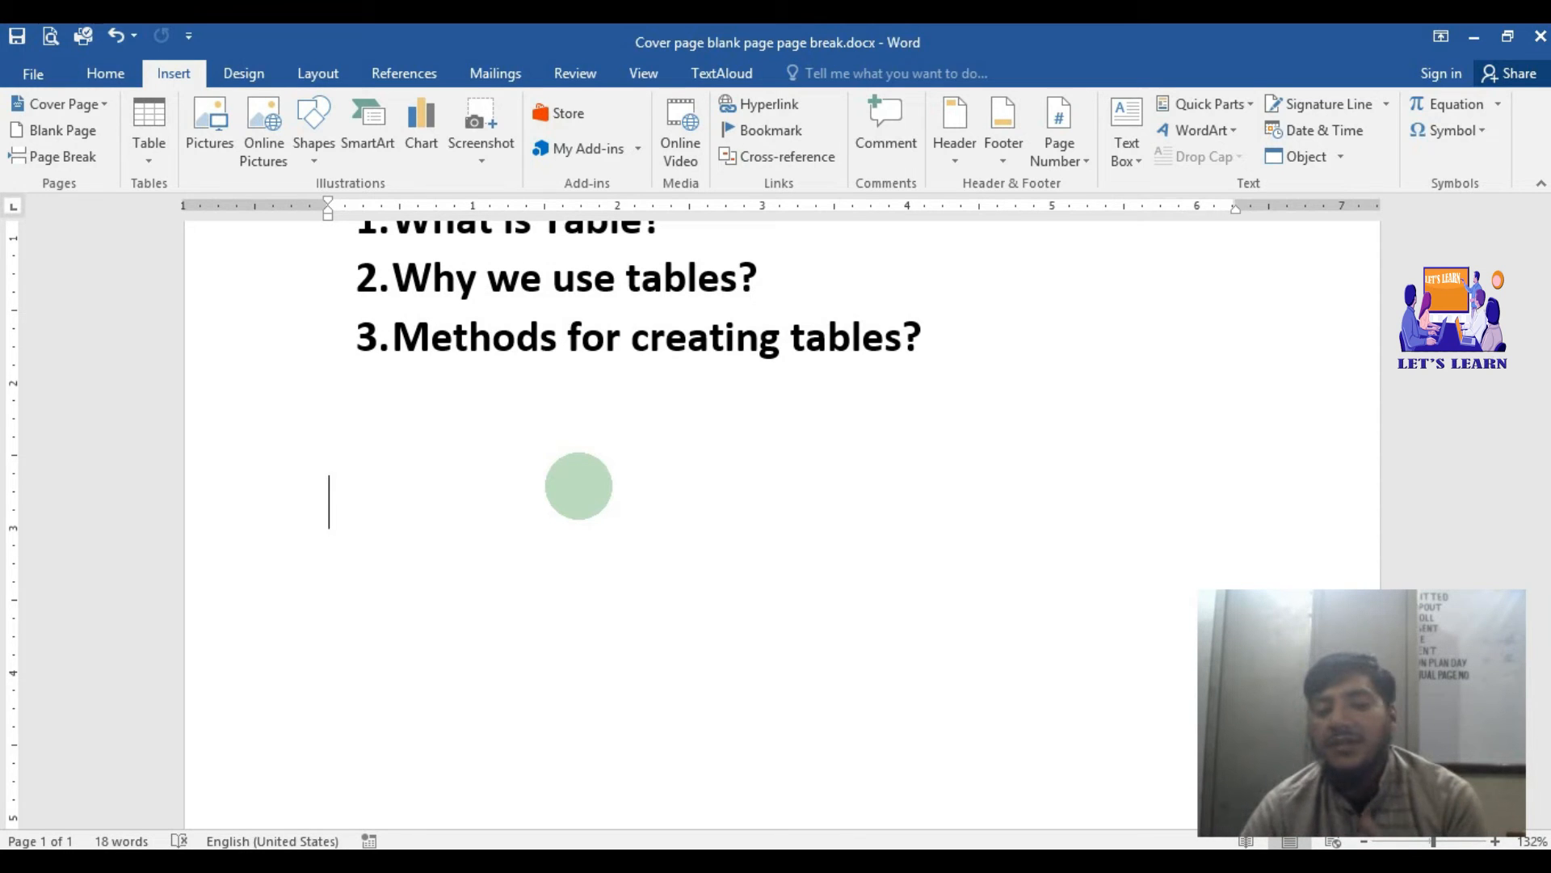
left_click(578, 486)
type("=ra")
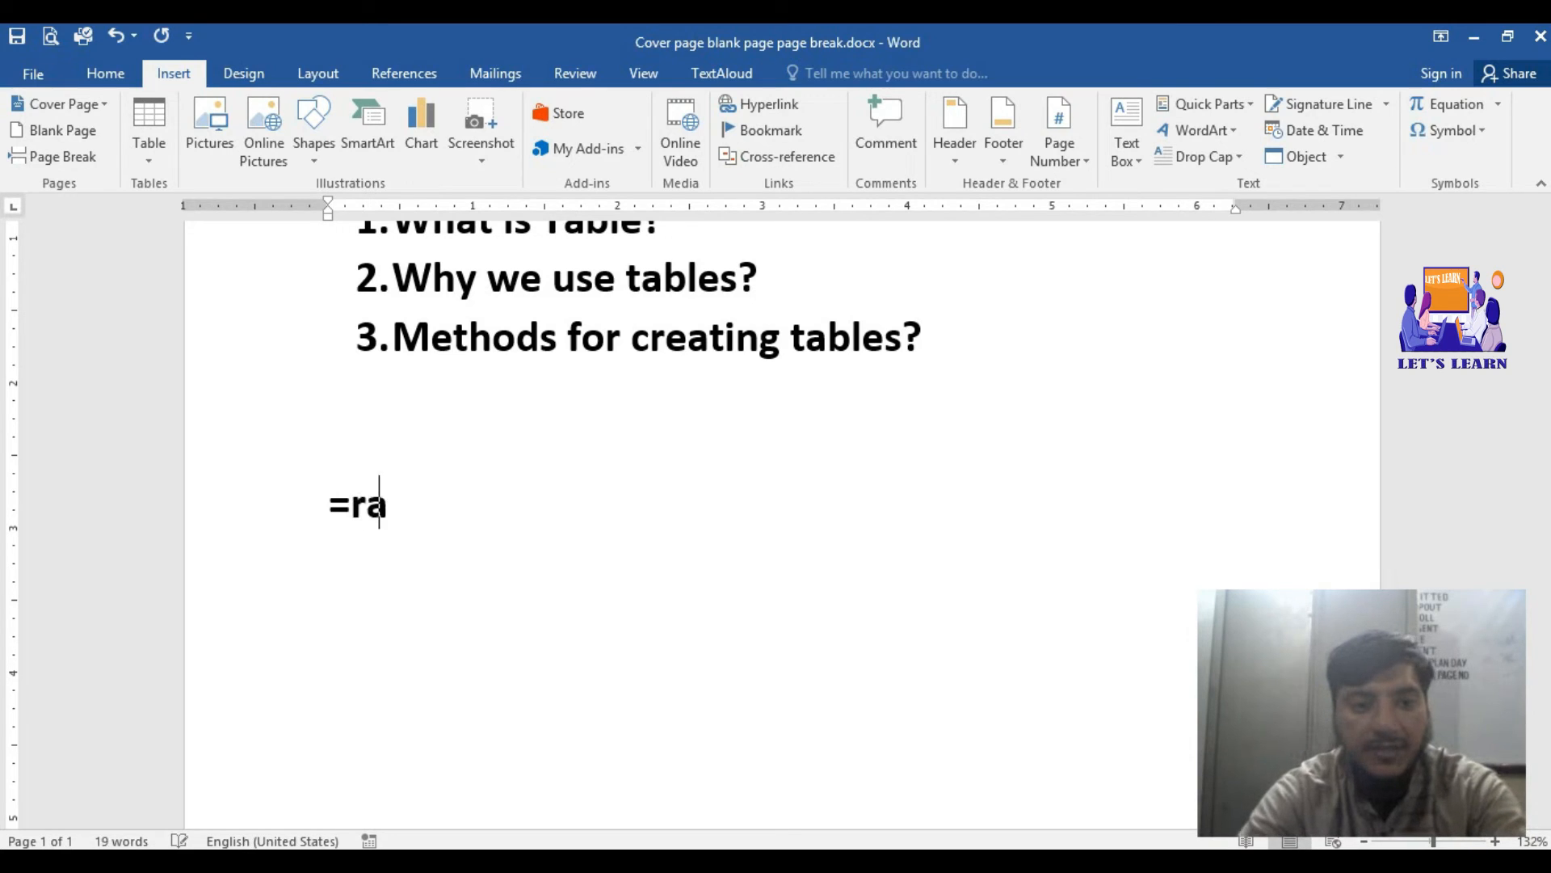
type("nd")
left_click(579, 485)
type(")")
key("BackSpace")
left_click(578, 486)
type("(")
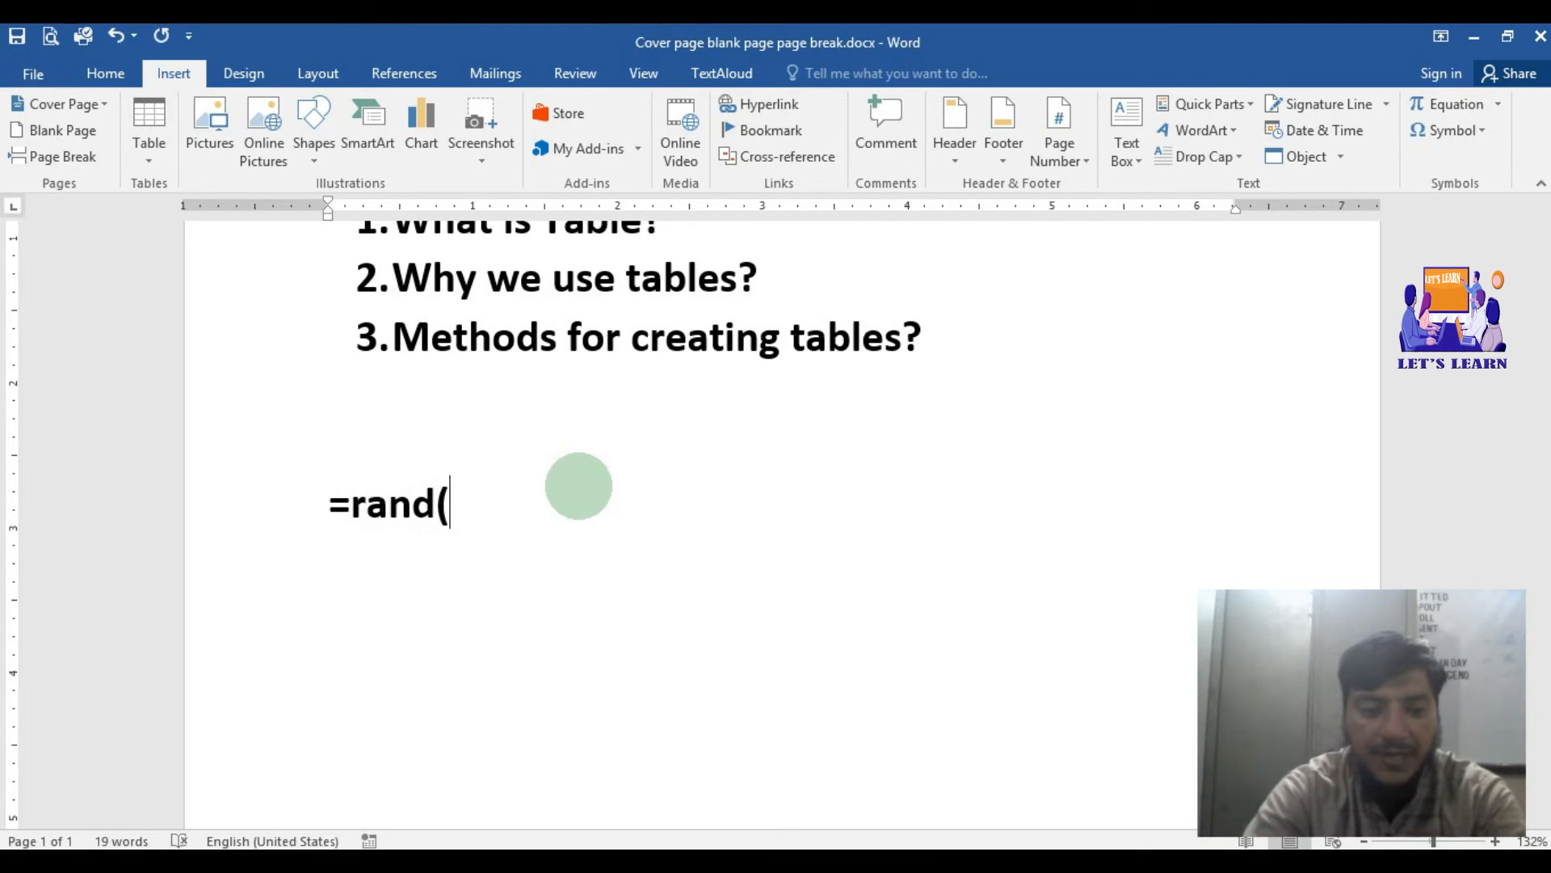
type("1)")
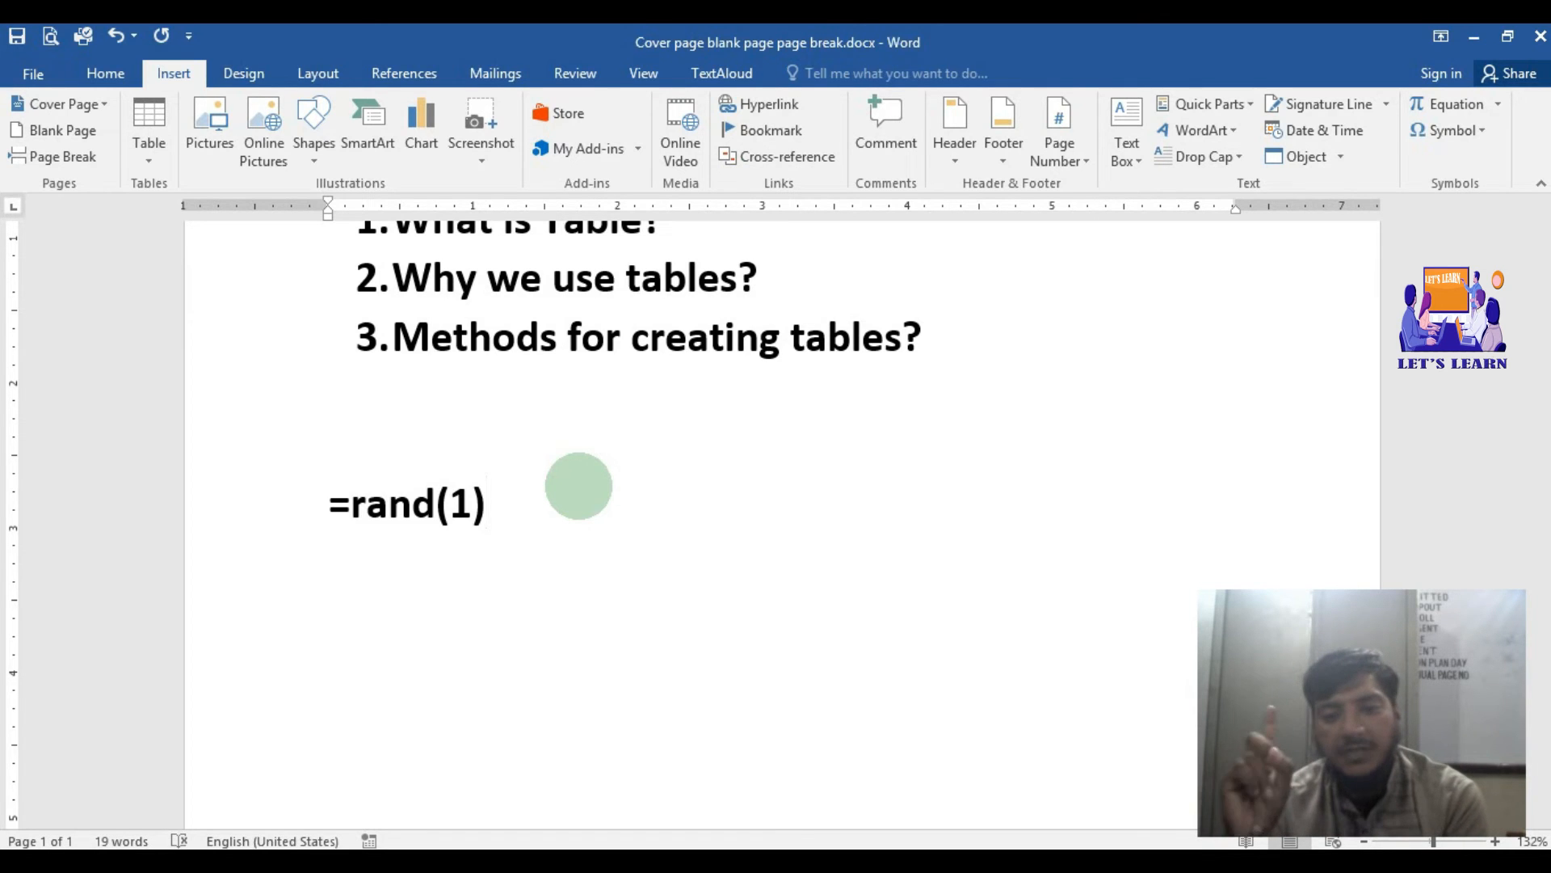
key("Return")
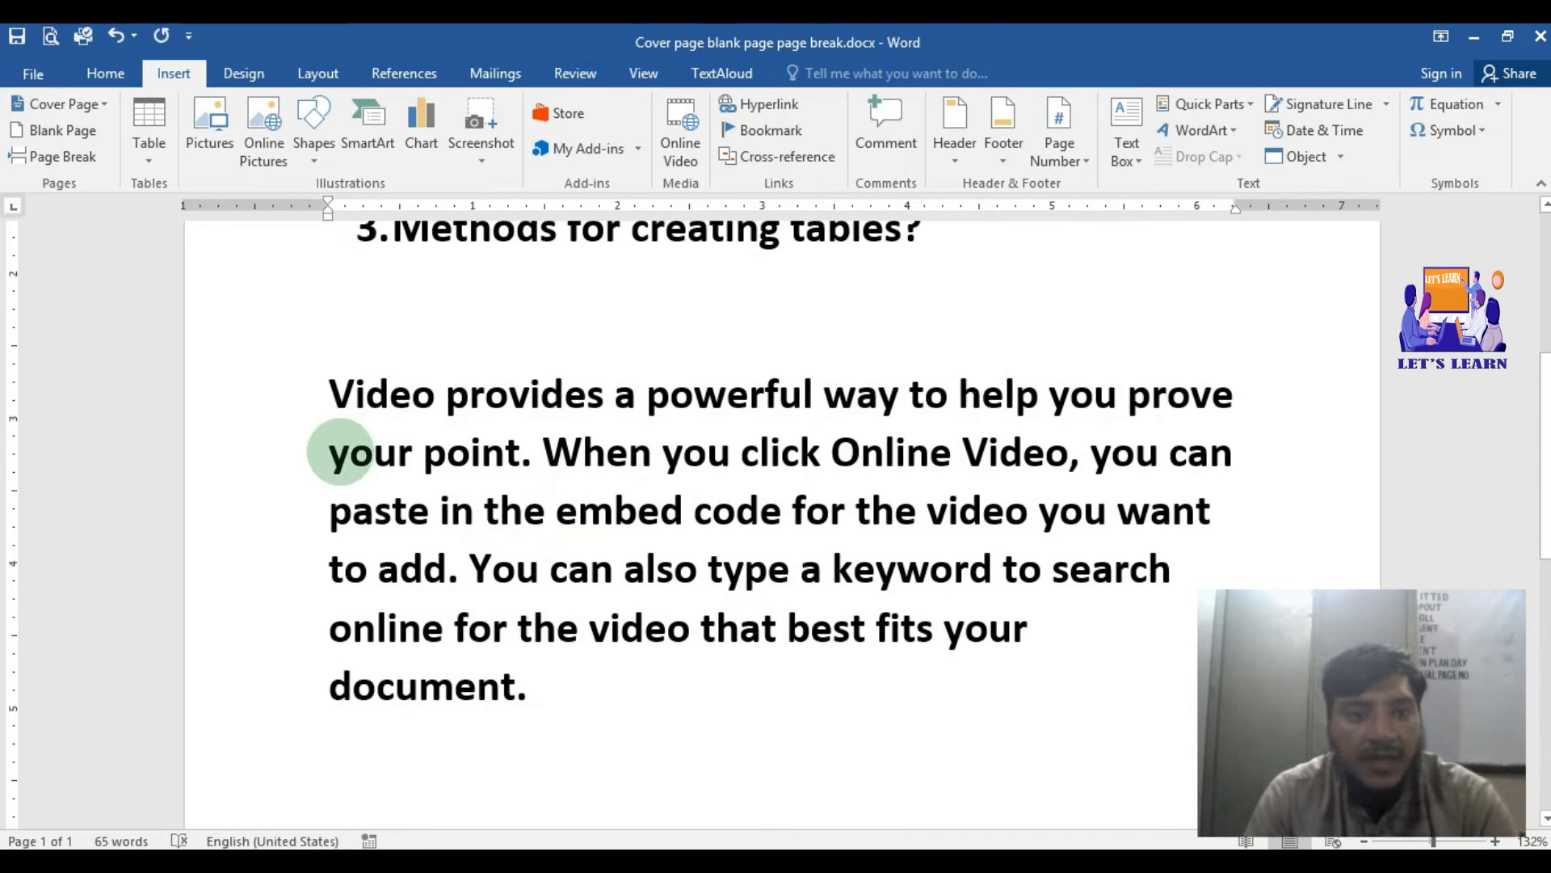
Convert the sample paragraph to a table with 6 columns, fixed column width Auto and text separated at tabs
left_click_drag(328, 388, 526, 686)
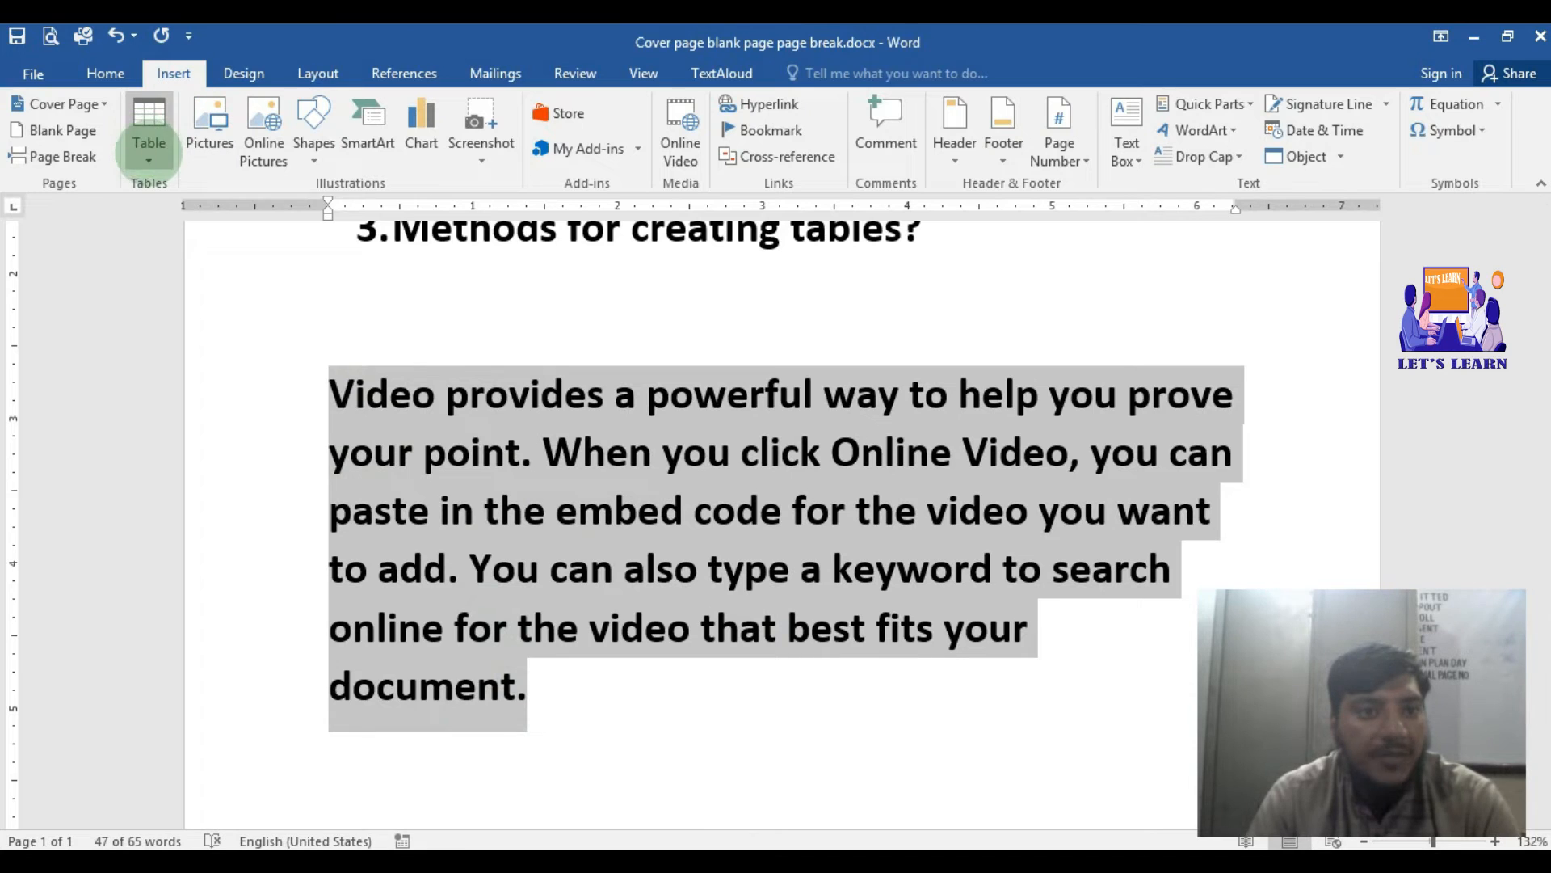
left_click(149, 136)
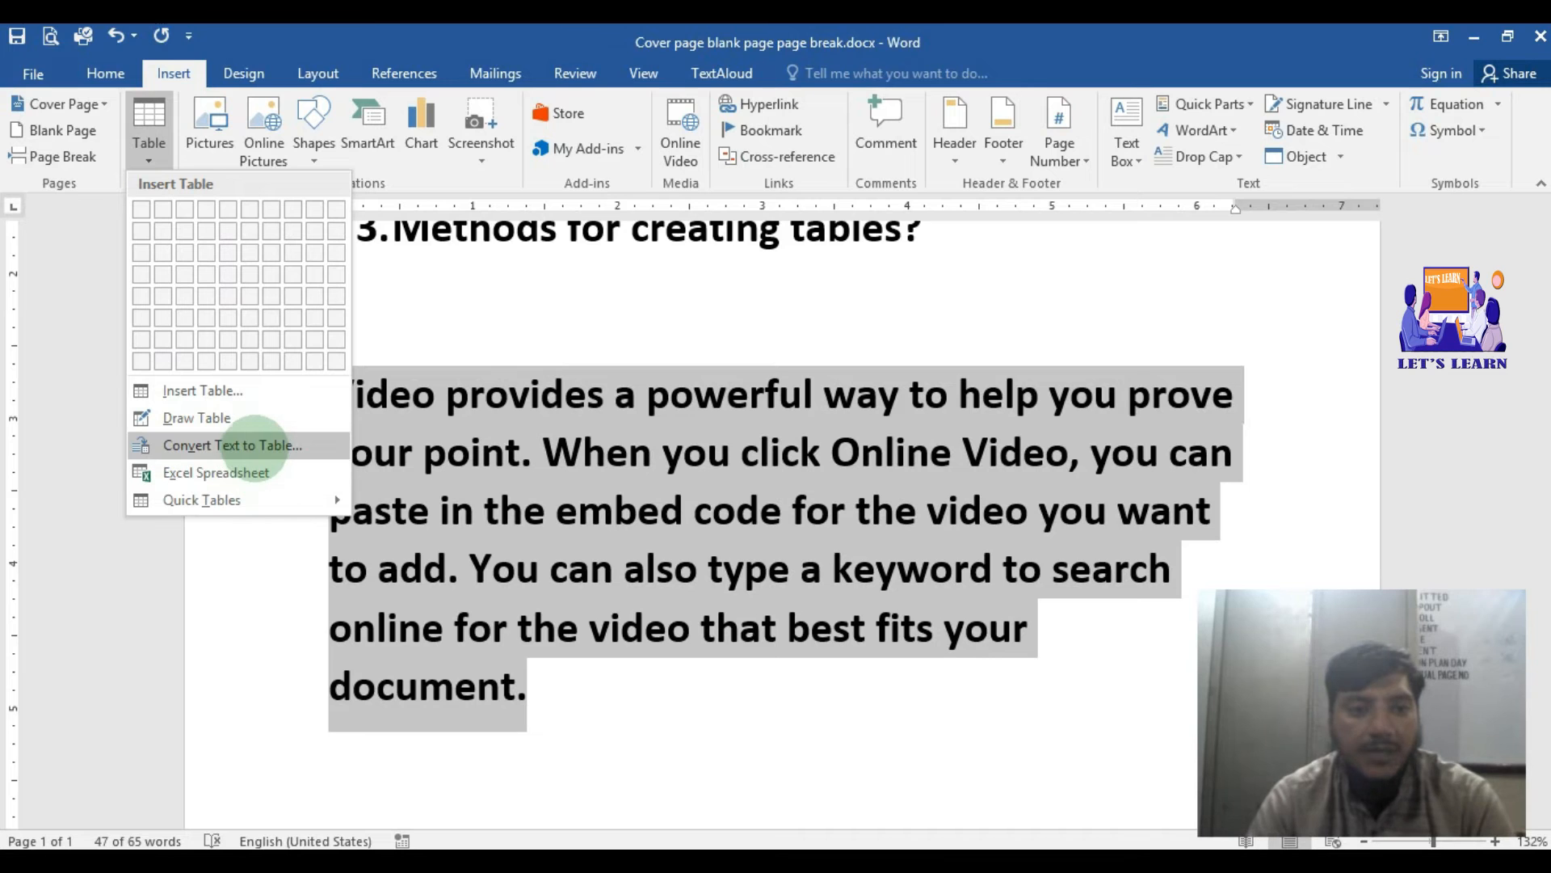
left_click(254, 446)
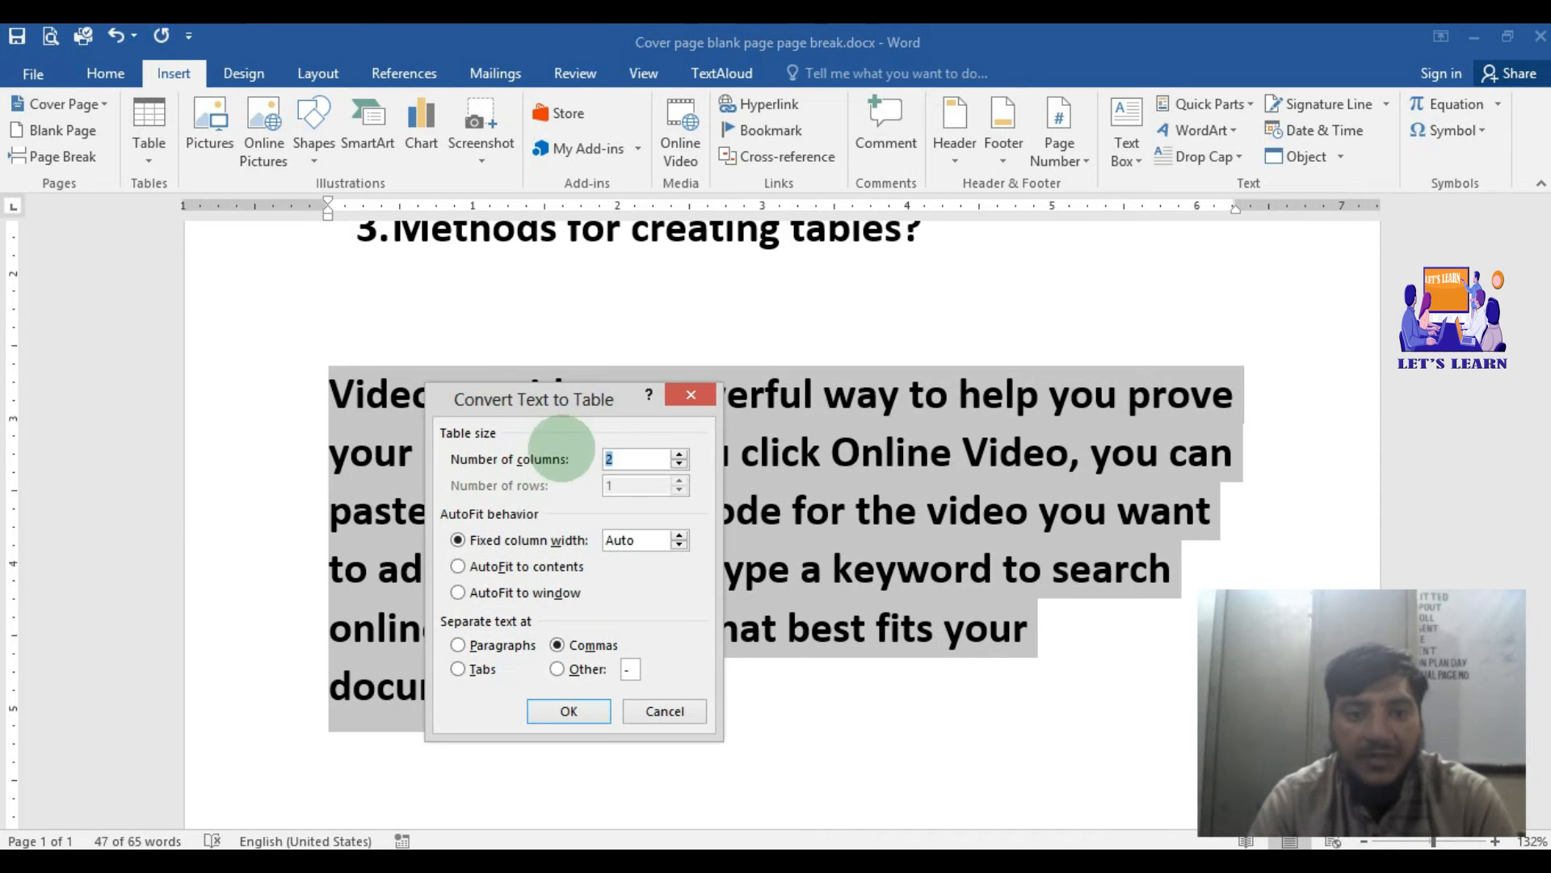
left_click_drag(574, 396, 529, 337)
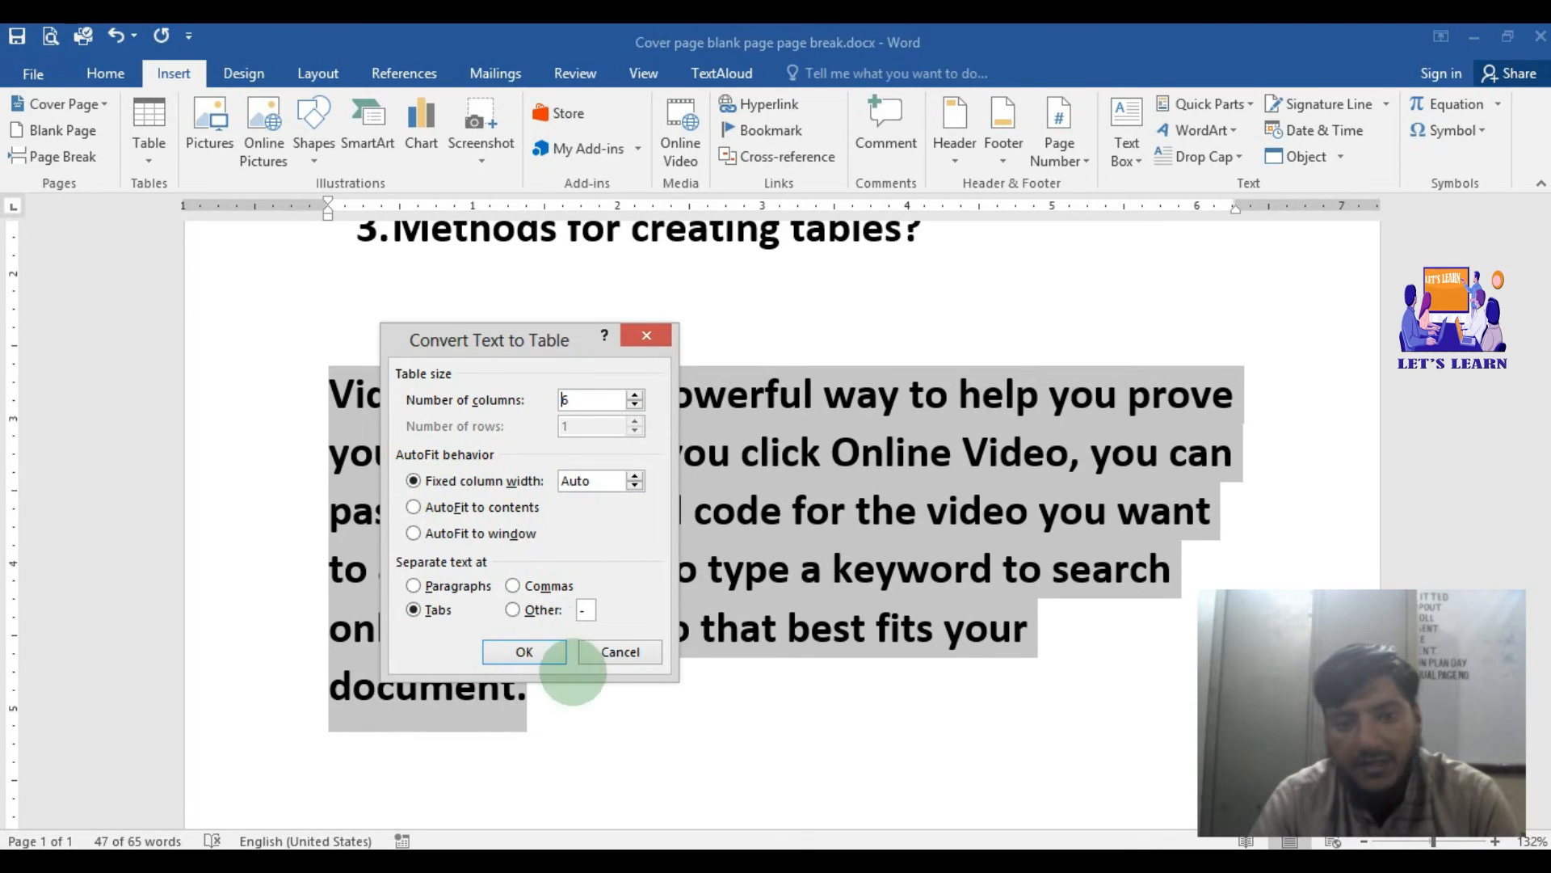
left_click(562, 653)
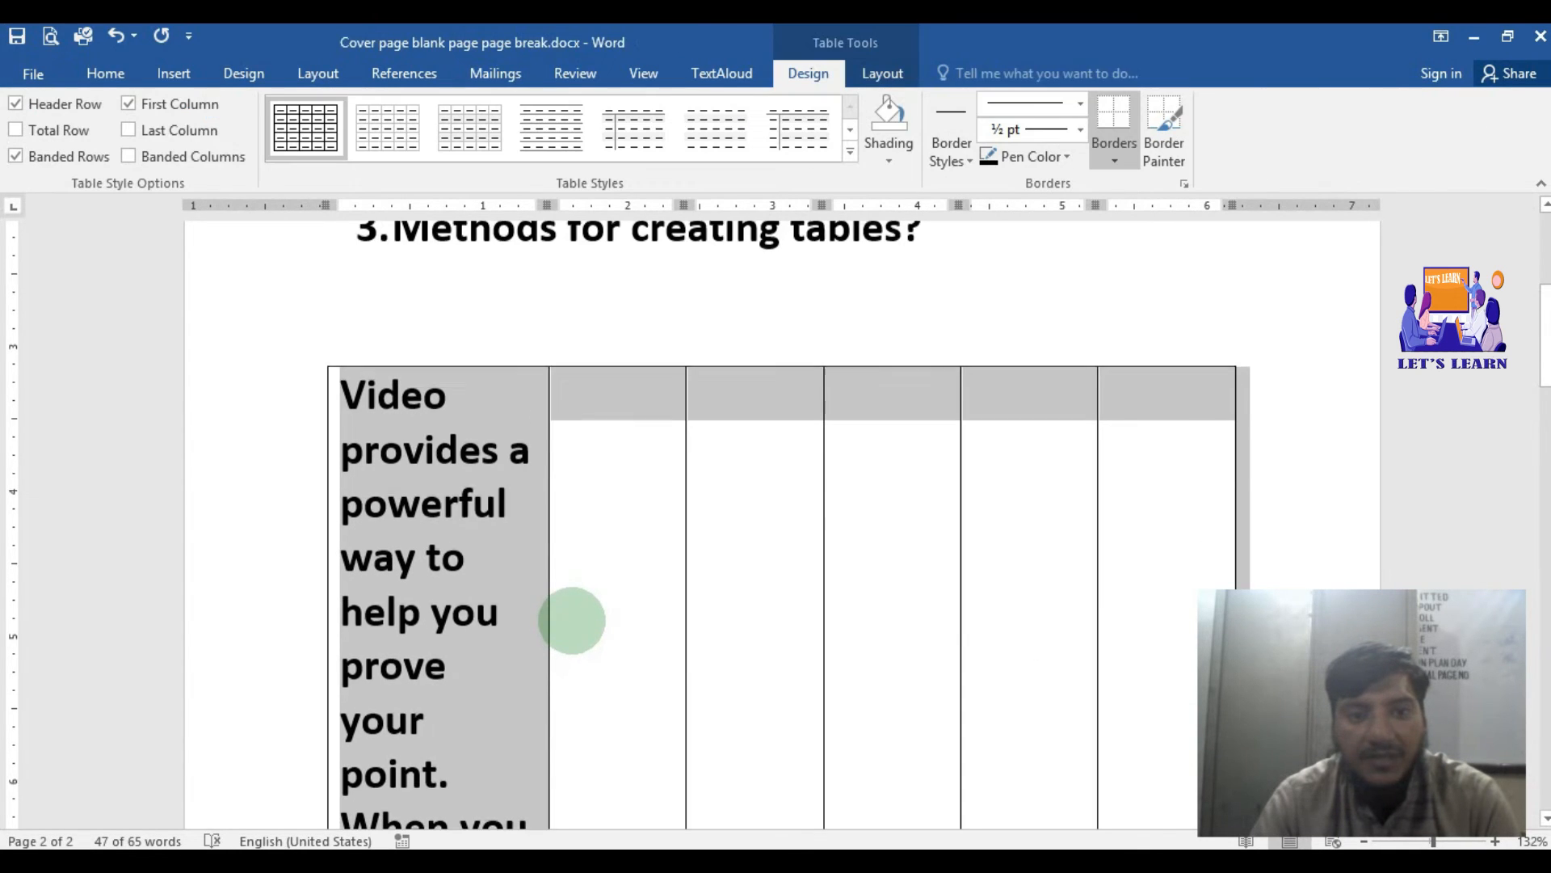
scroll(570, 622, "down", 3)
scroll(572, 620, "down", 3)
scroll(572, 619, "up", 4)
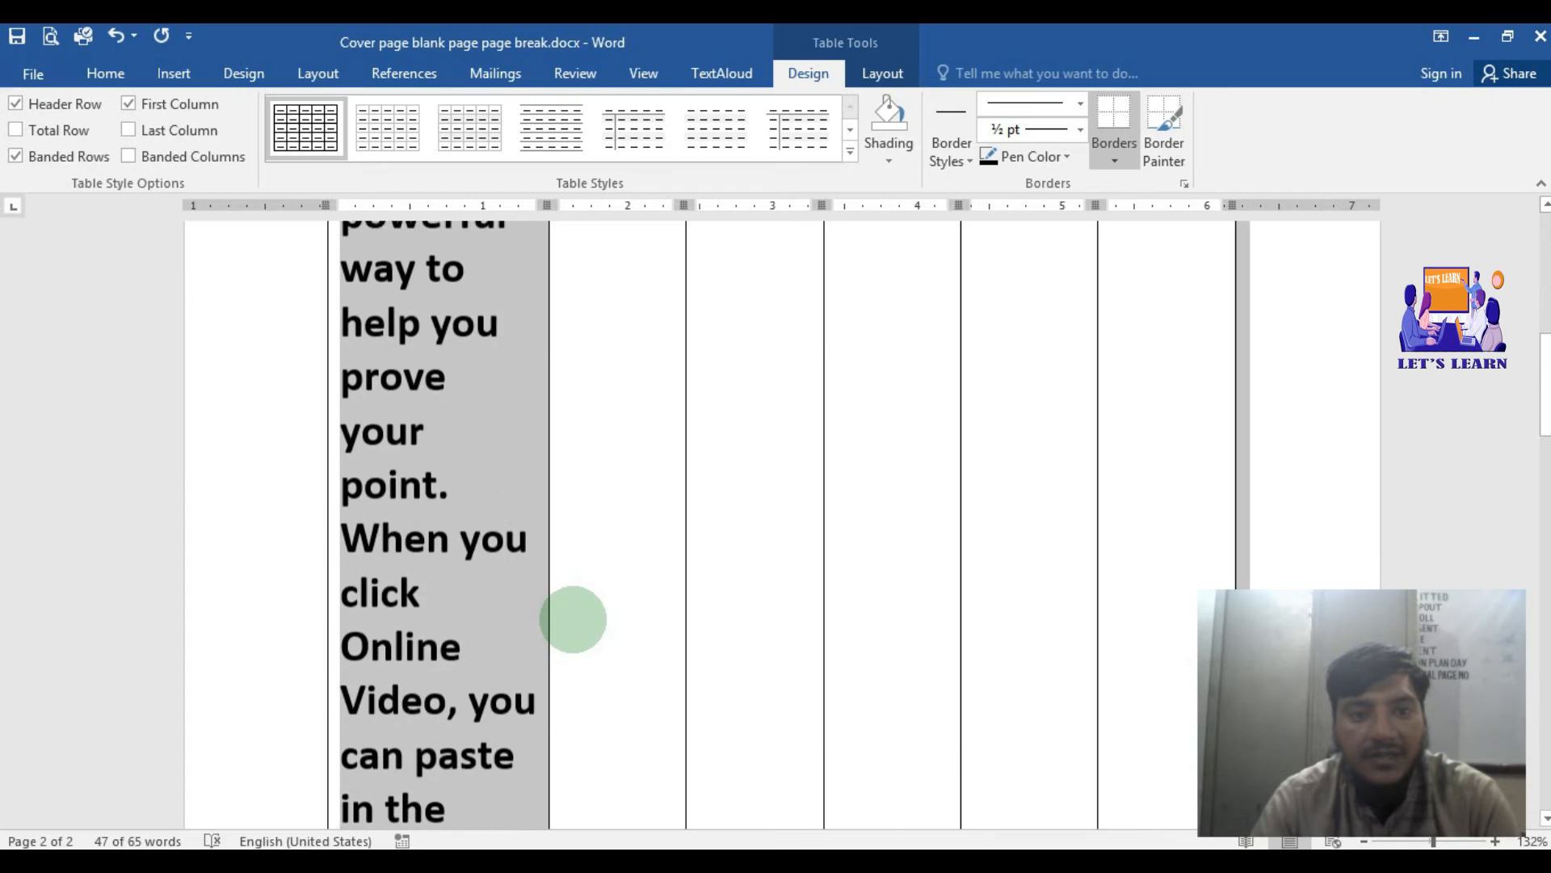
left_click(571, 483)
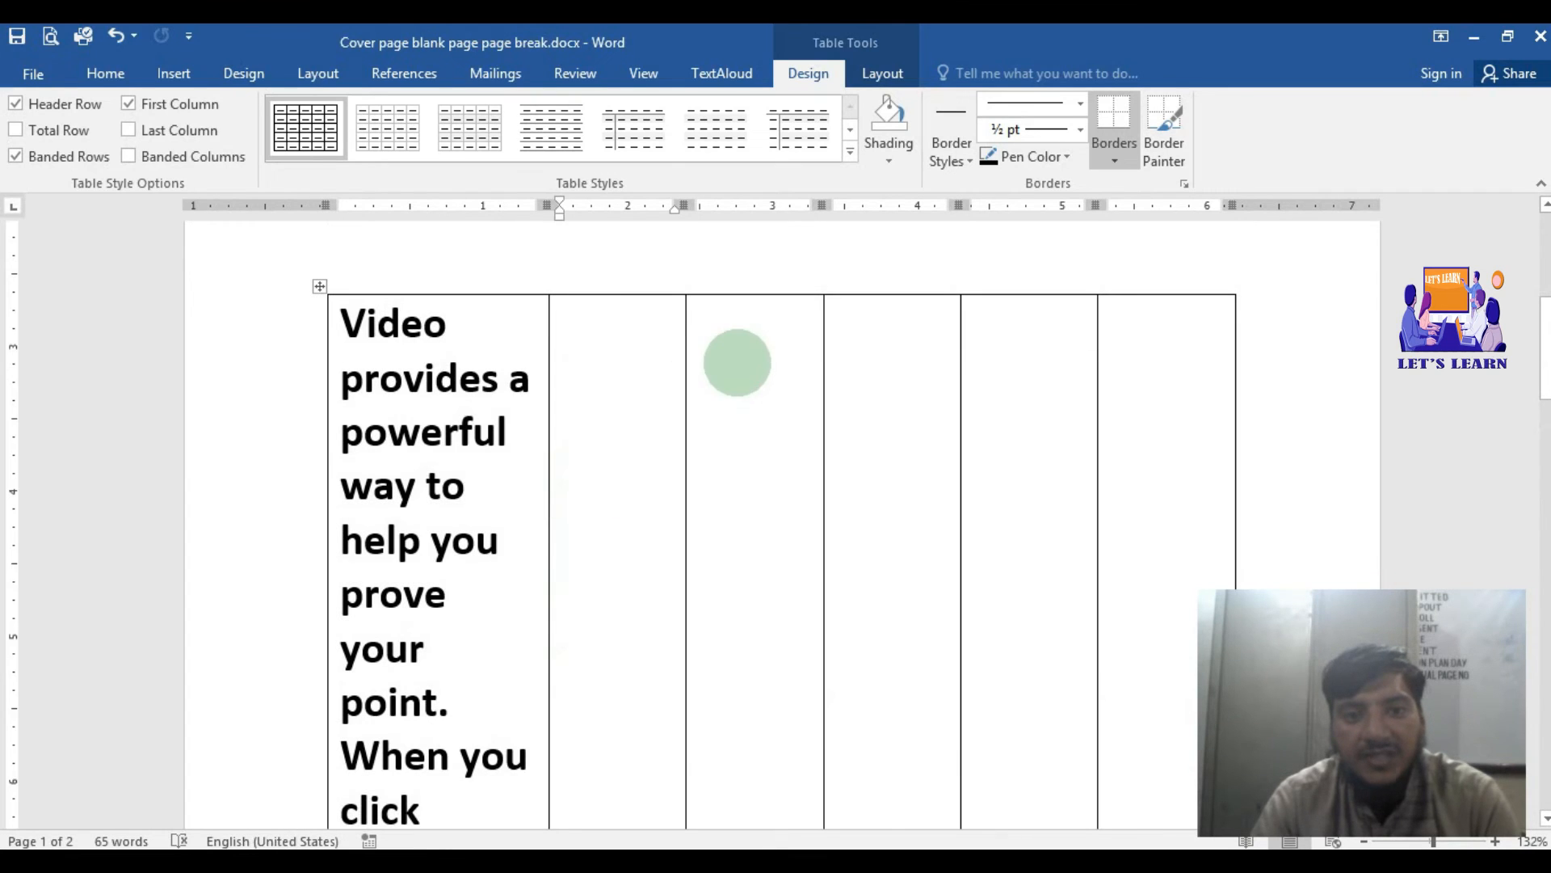
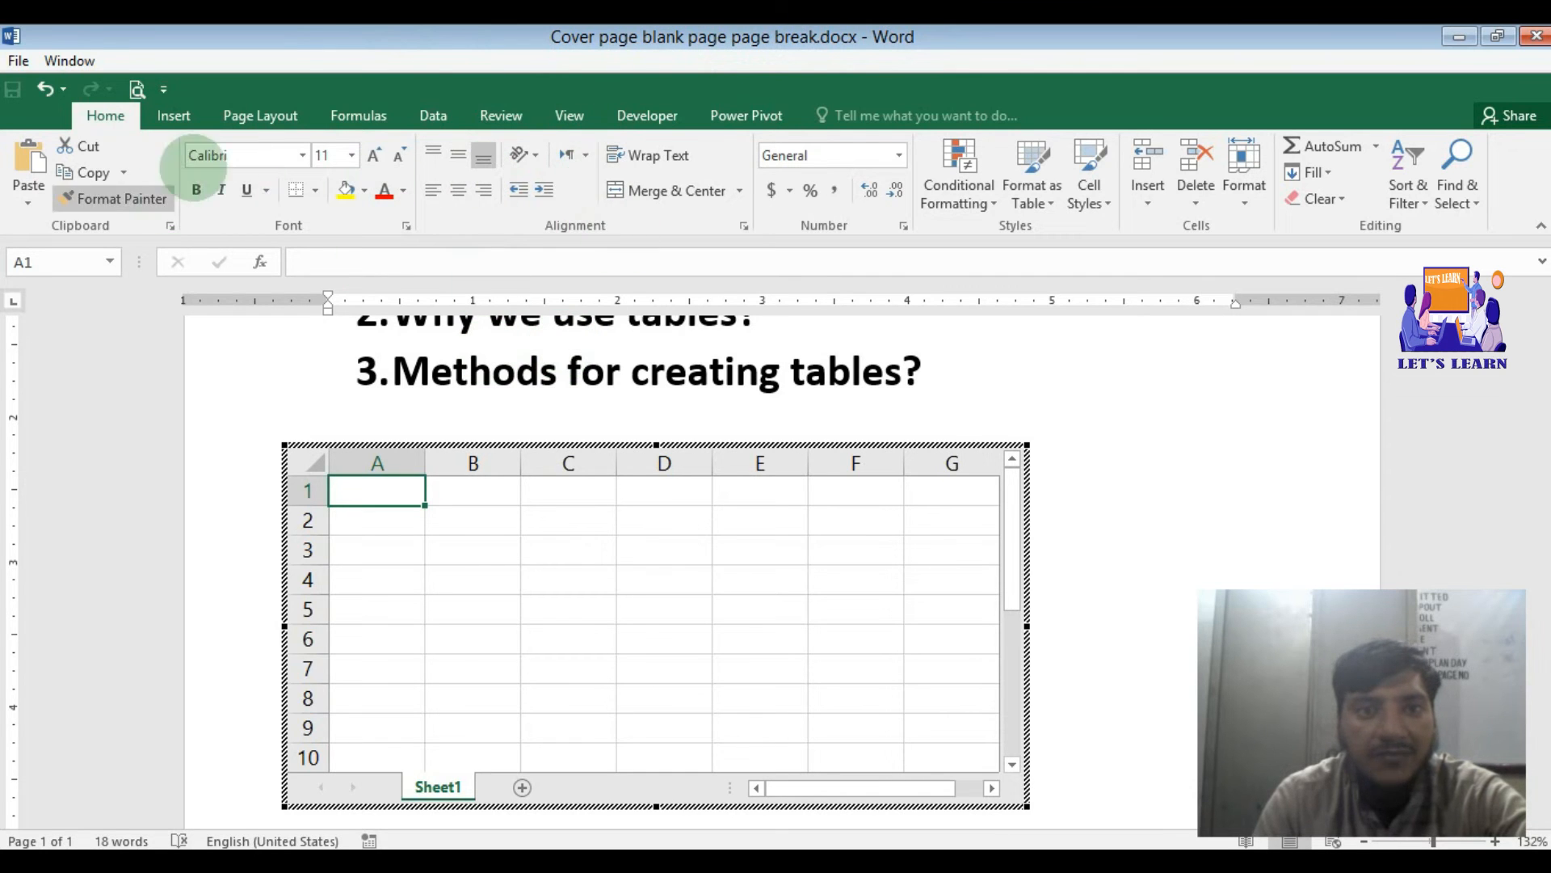
Enter 34 in cell B2 and 45 in cell B3 of the embedded Excel worksheet
left_click(466, 524)
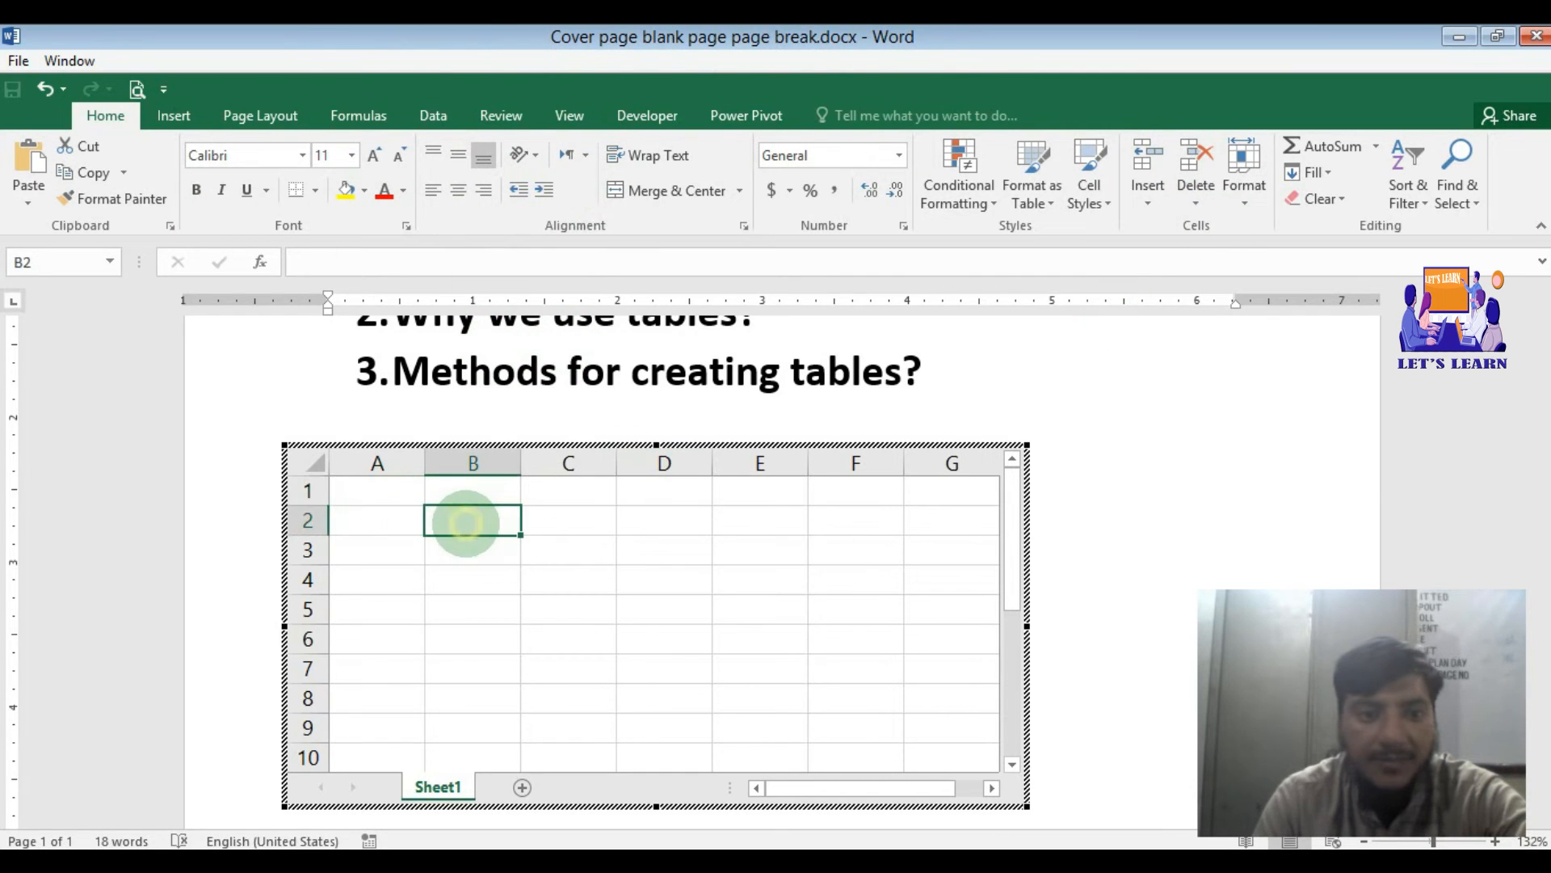
type("3")
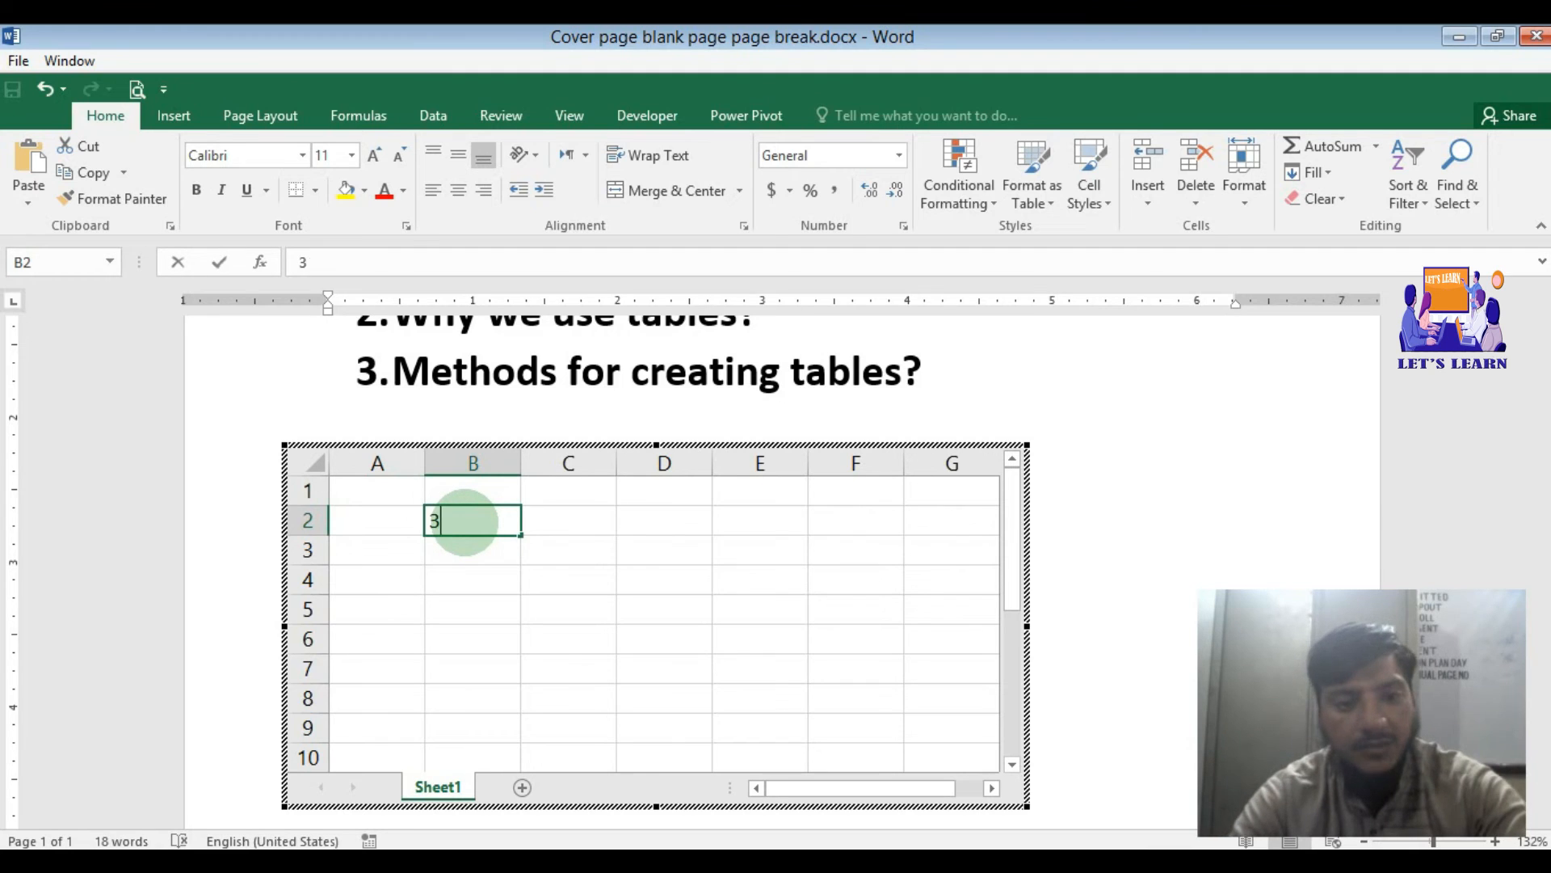
type("4")
key("Return")
type("45")
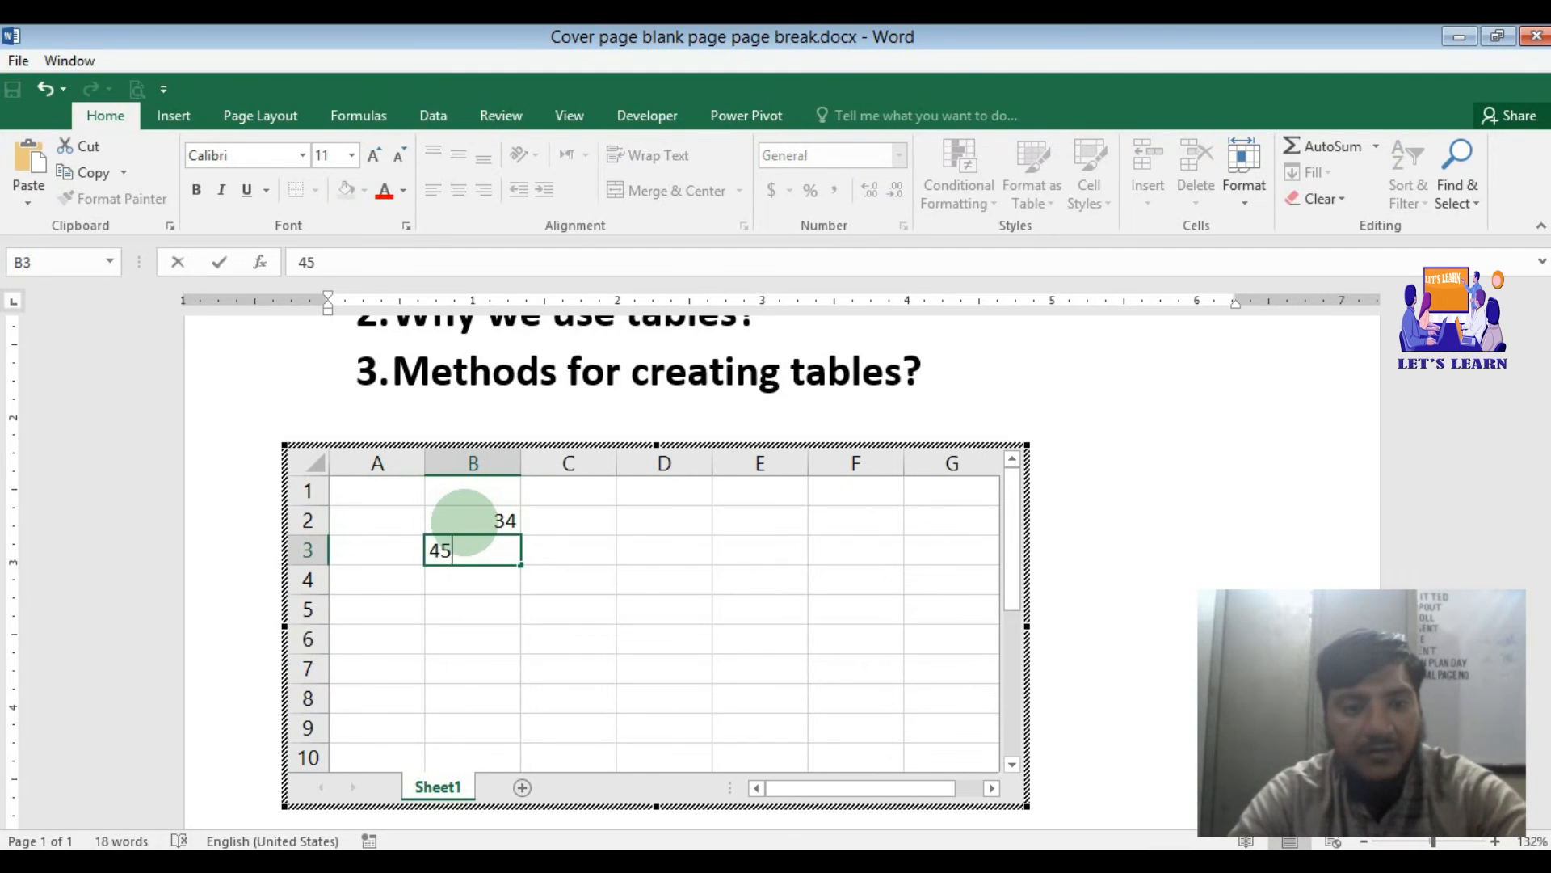
key("Return")
Add up B2:B3 with a SUM formula in cell B4 and return from the worksheet to the document
type("=")
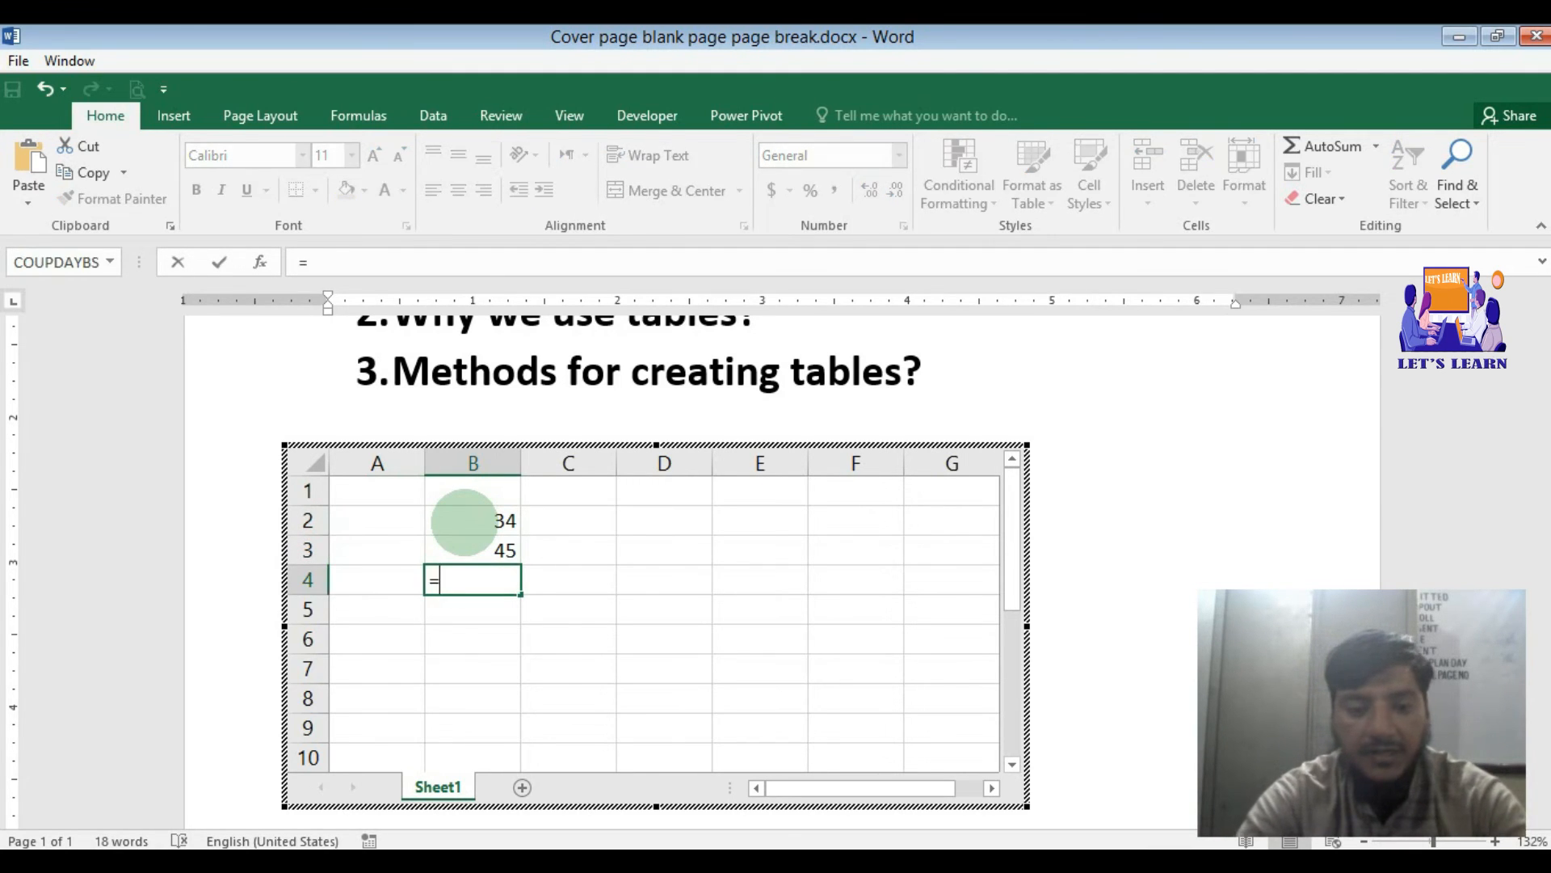
type("sum")
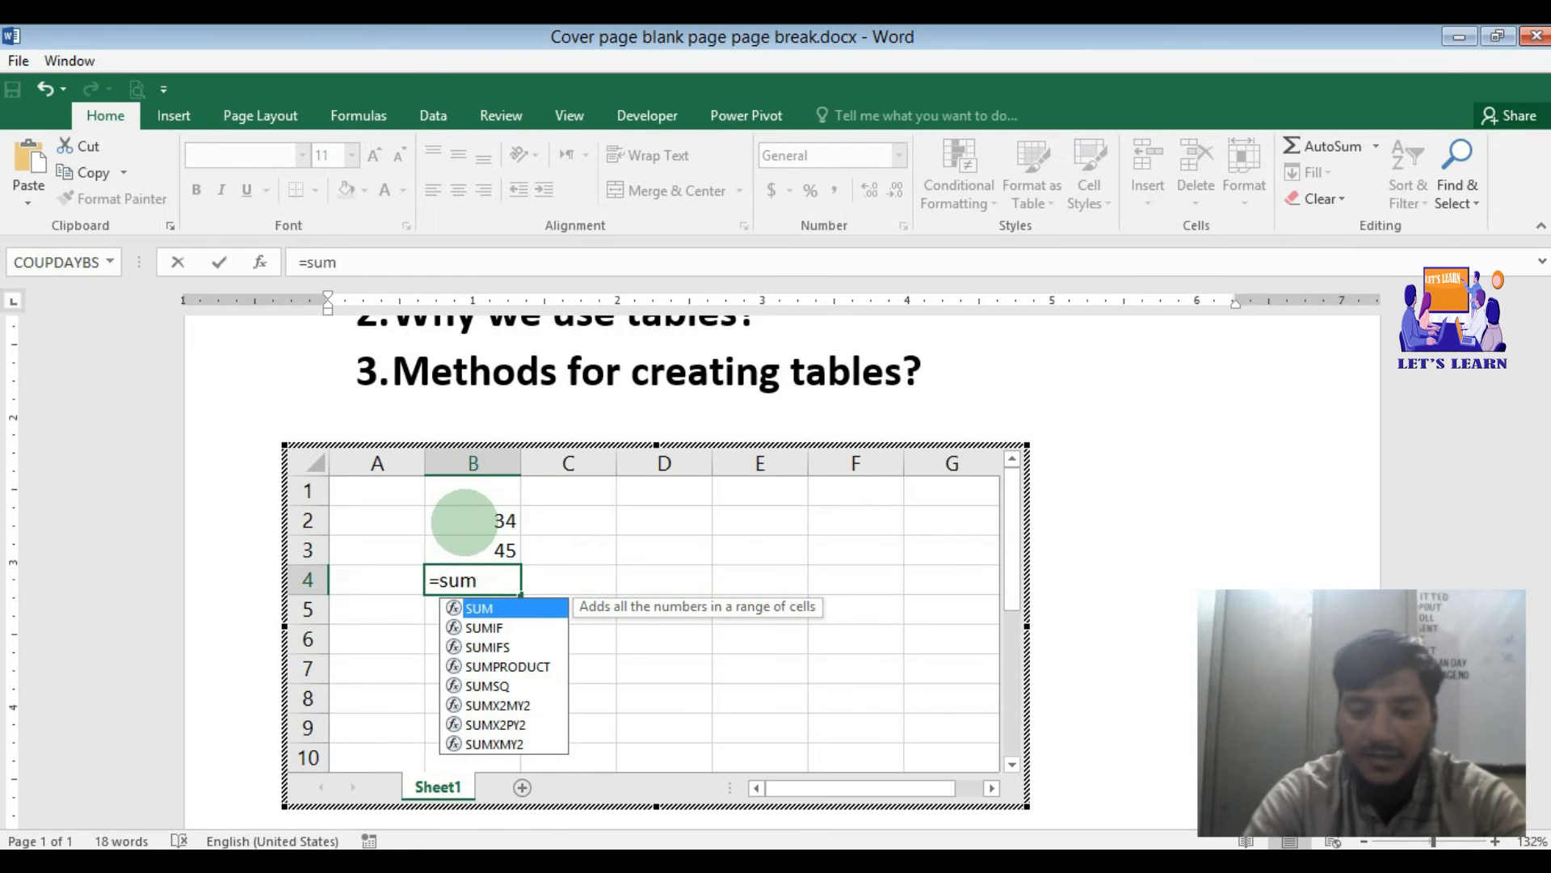
type("(")
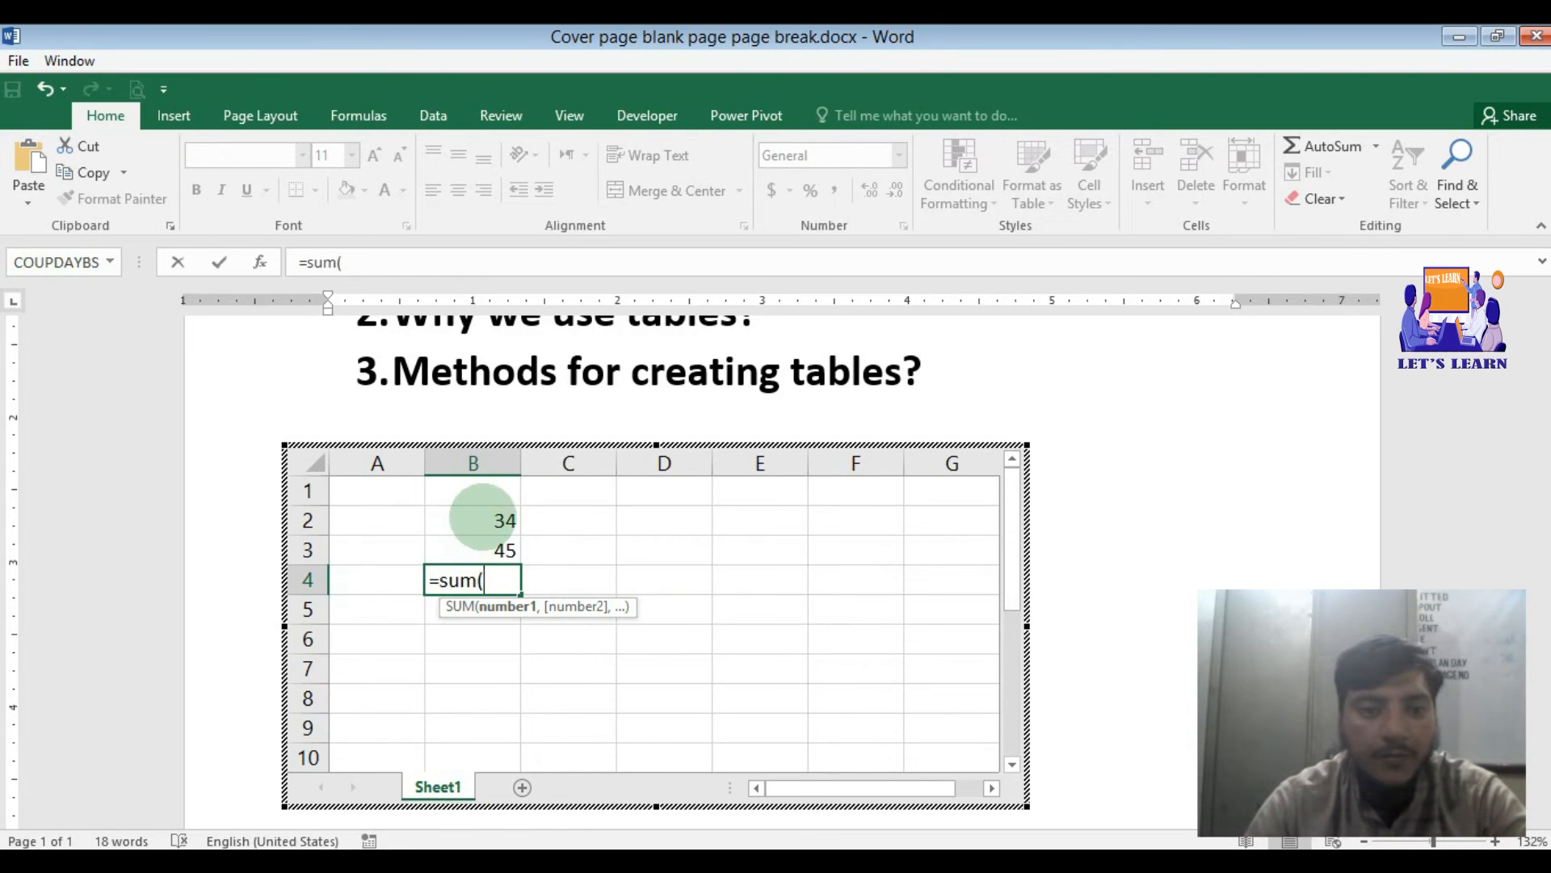
left_click(485, 523)
mouse_move(484, 524)
left_mouse_down()
mouse_move(461, 536)
mouse_move(492, 537)
left_mouse_up()
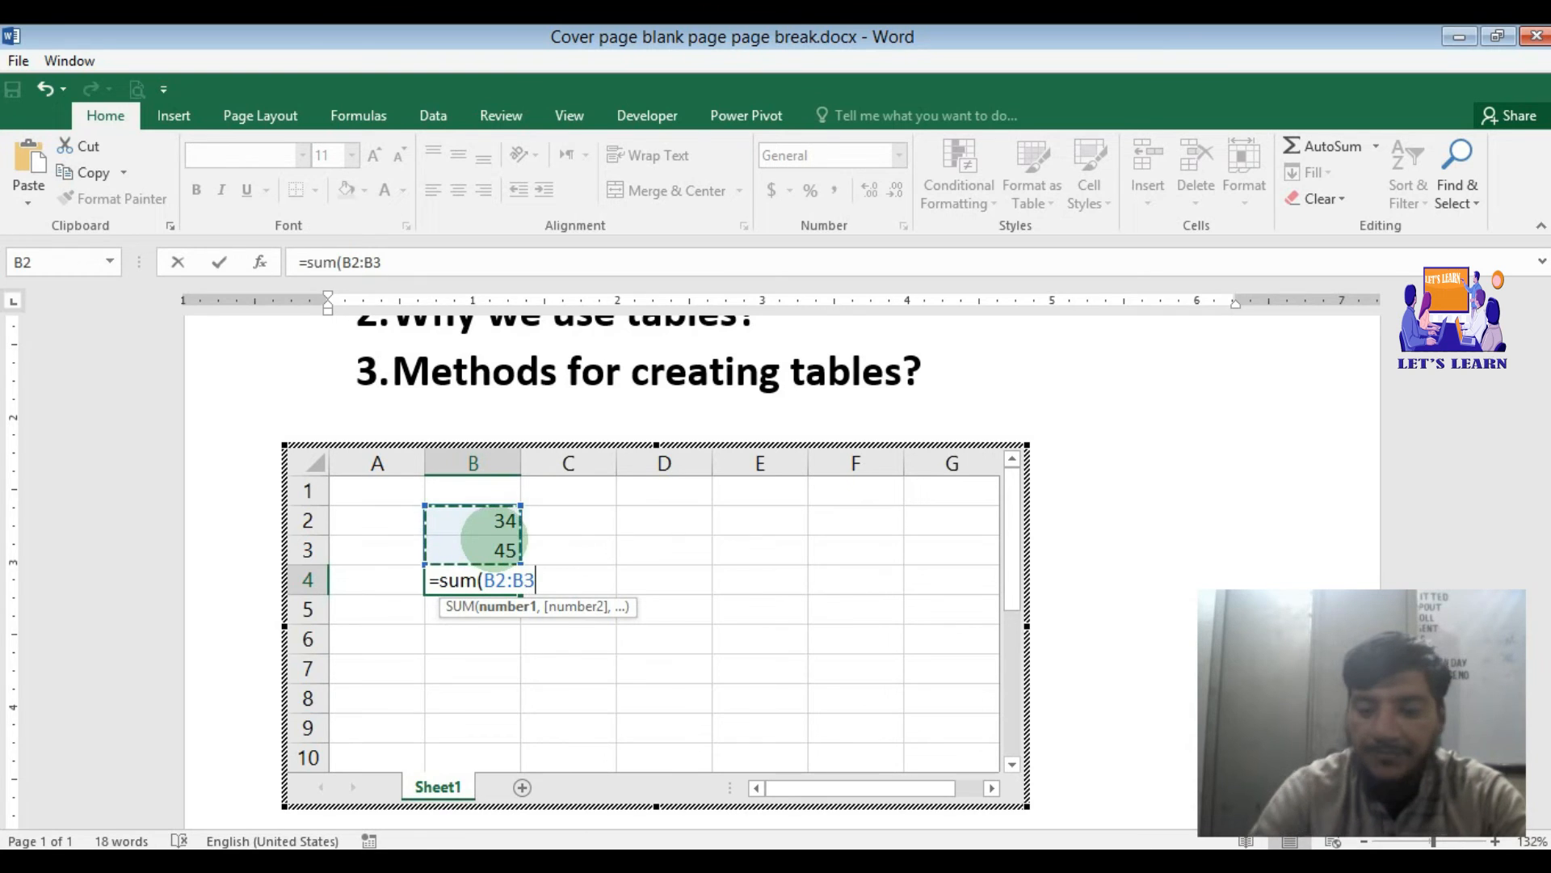
key("Return")
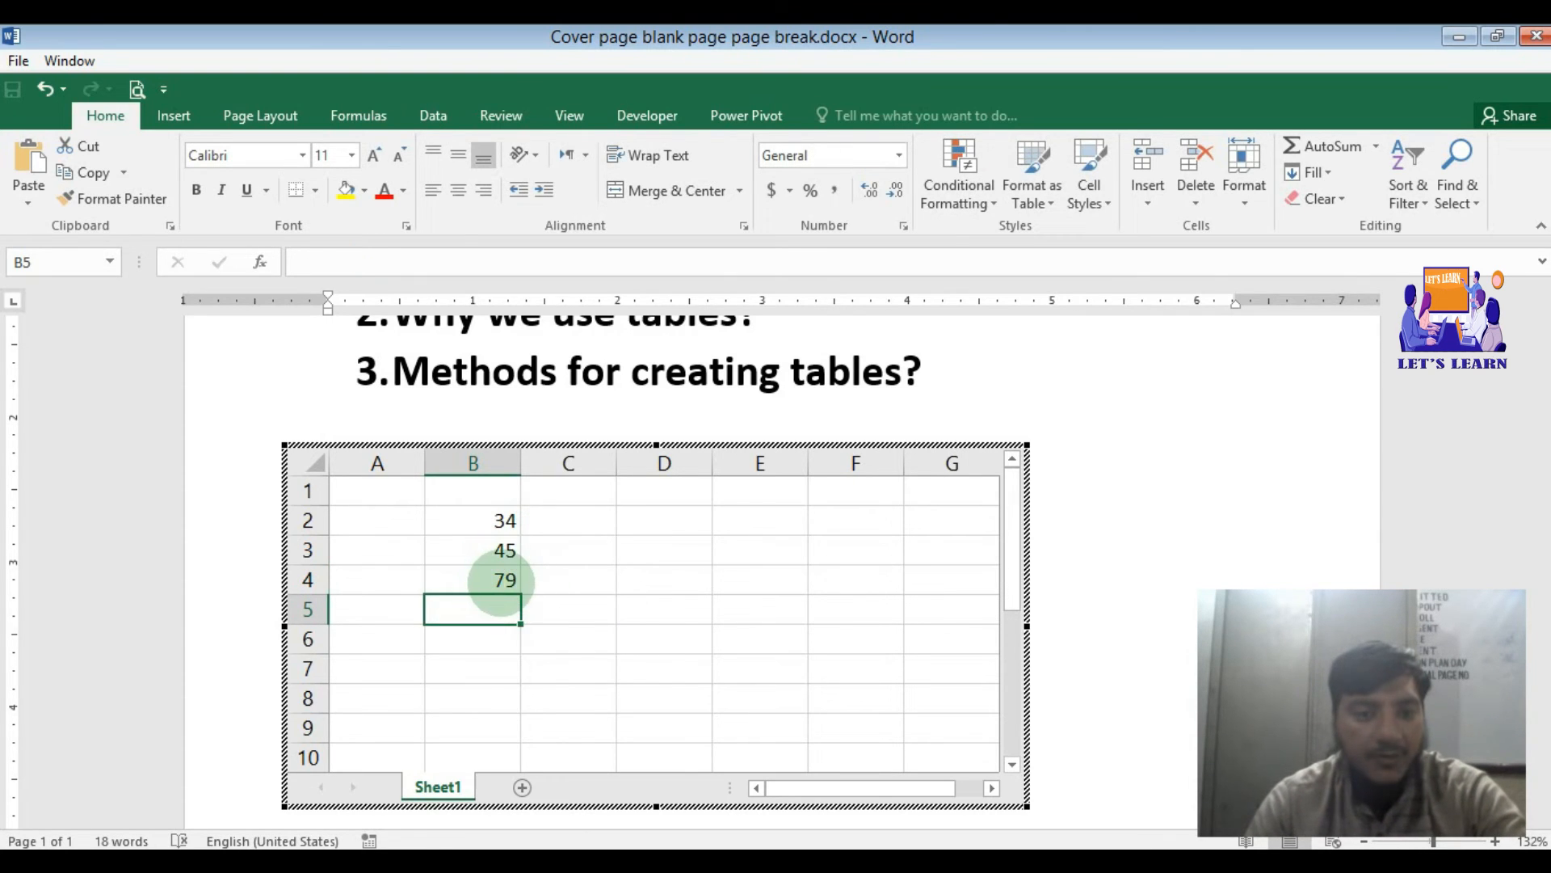
left_click(501, 582)
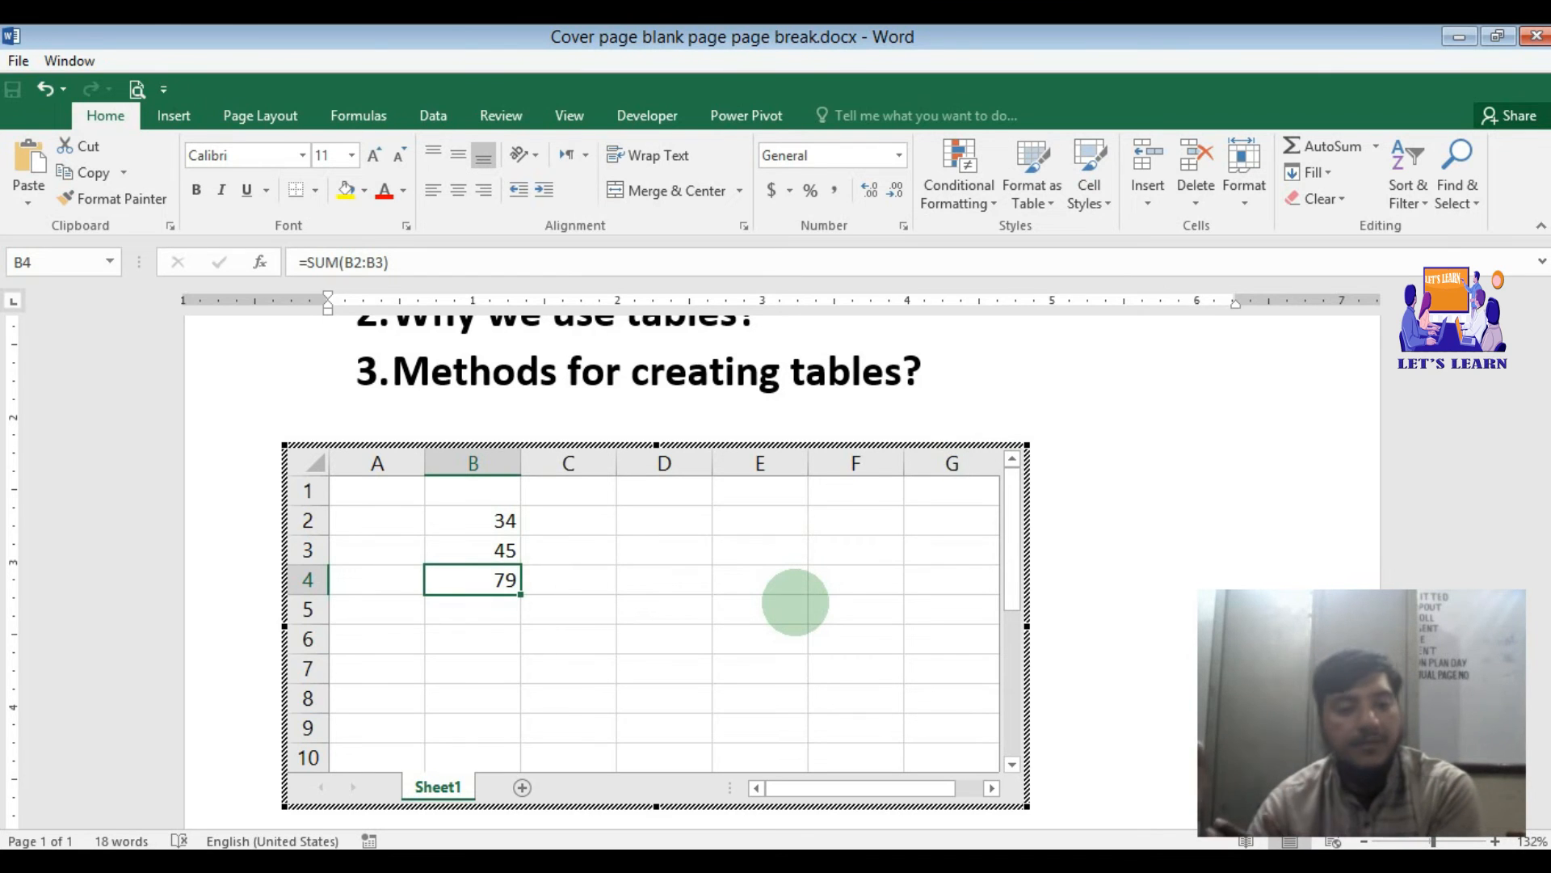
left_click(1089, 390)
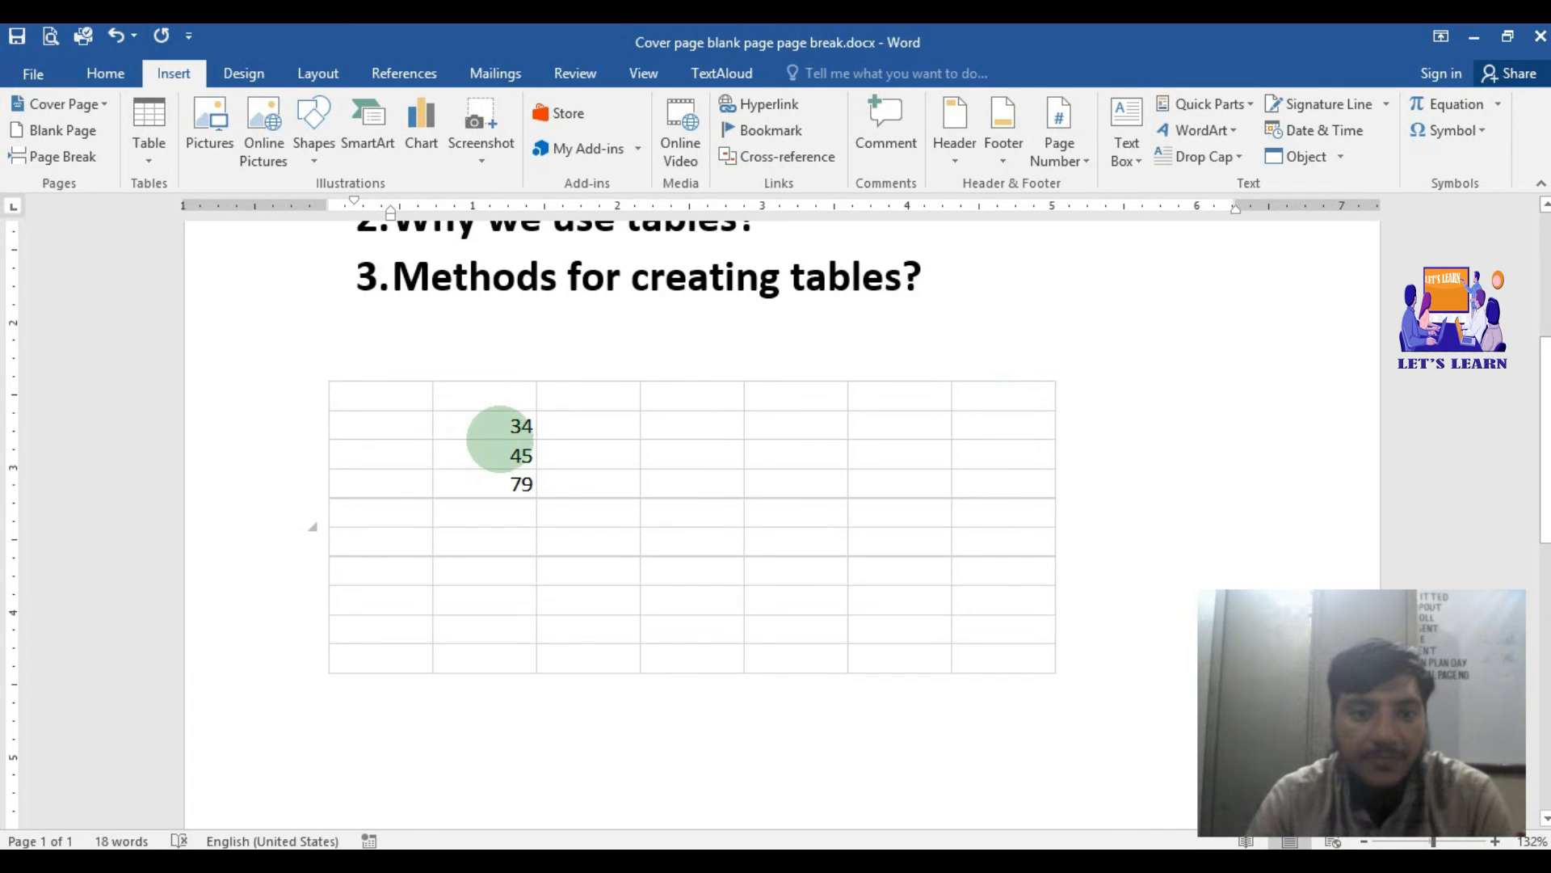
Reopen the embedded Excel worksheet for editing and apply All Borders to cells B2:B4
left_click(507, 440)
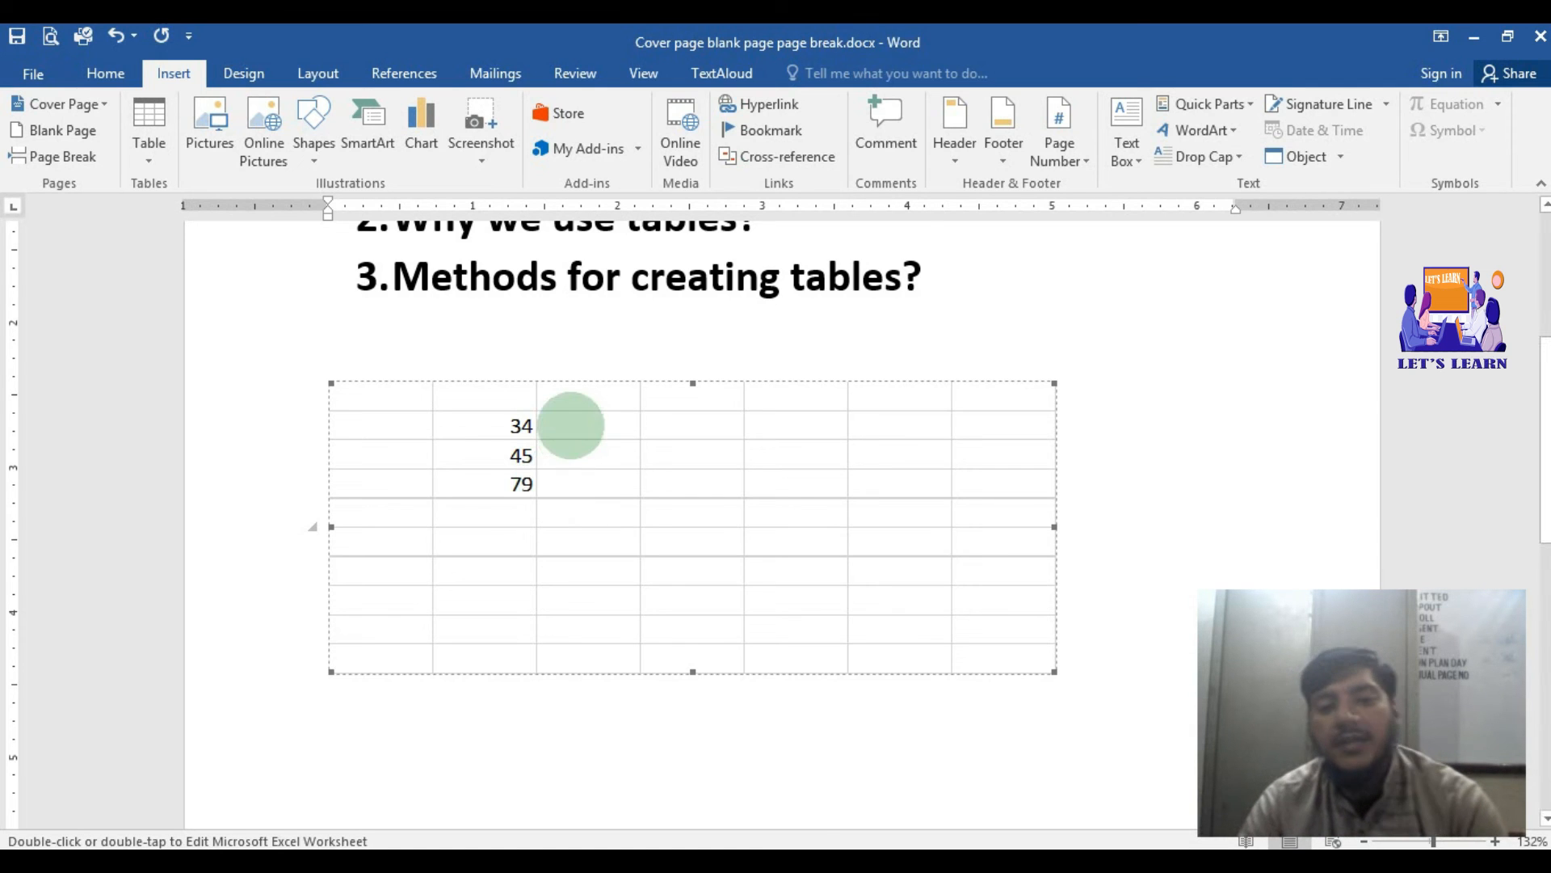
double_click(585, 439)
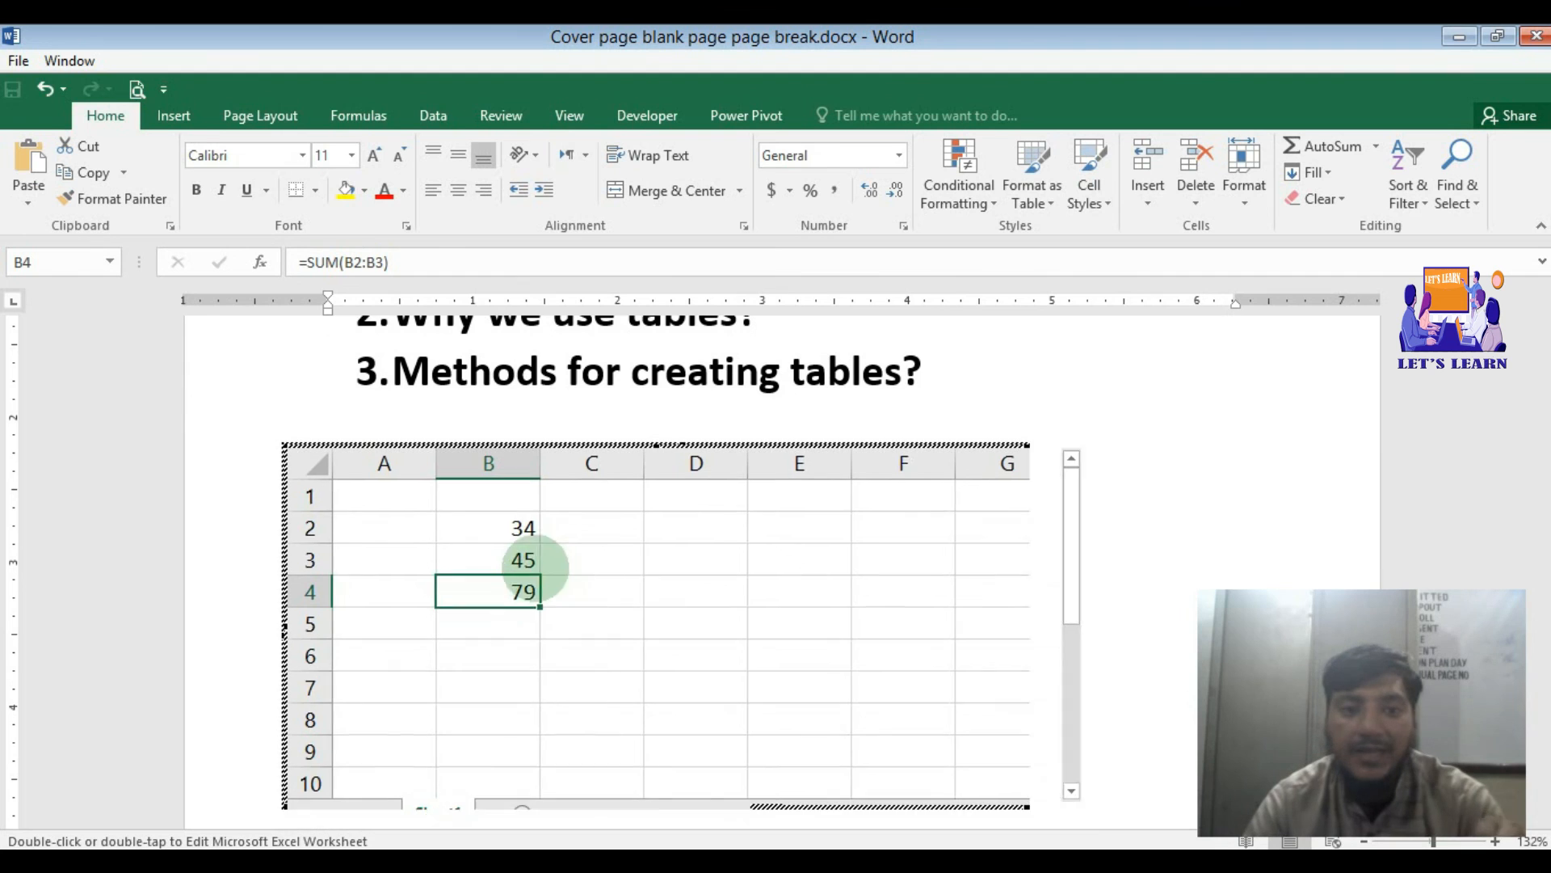
left_click_drag(502, 519, 493, 594)
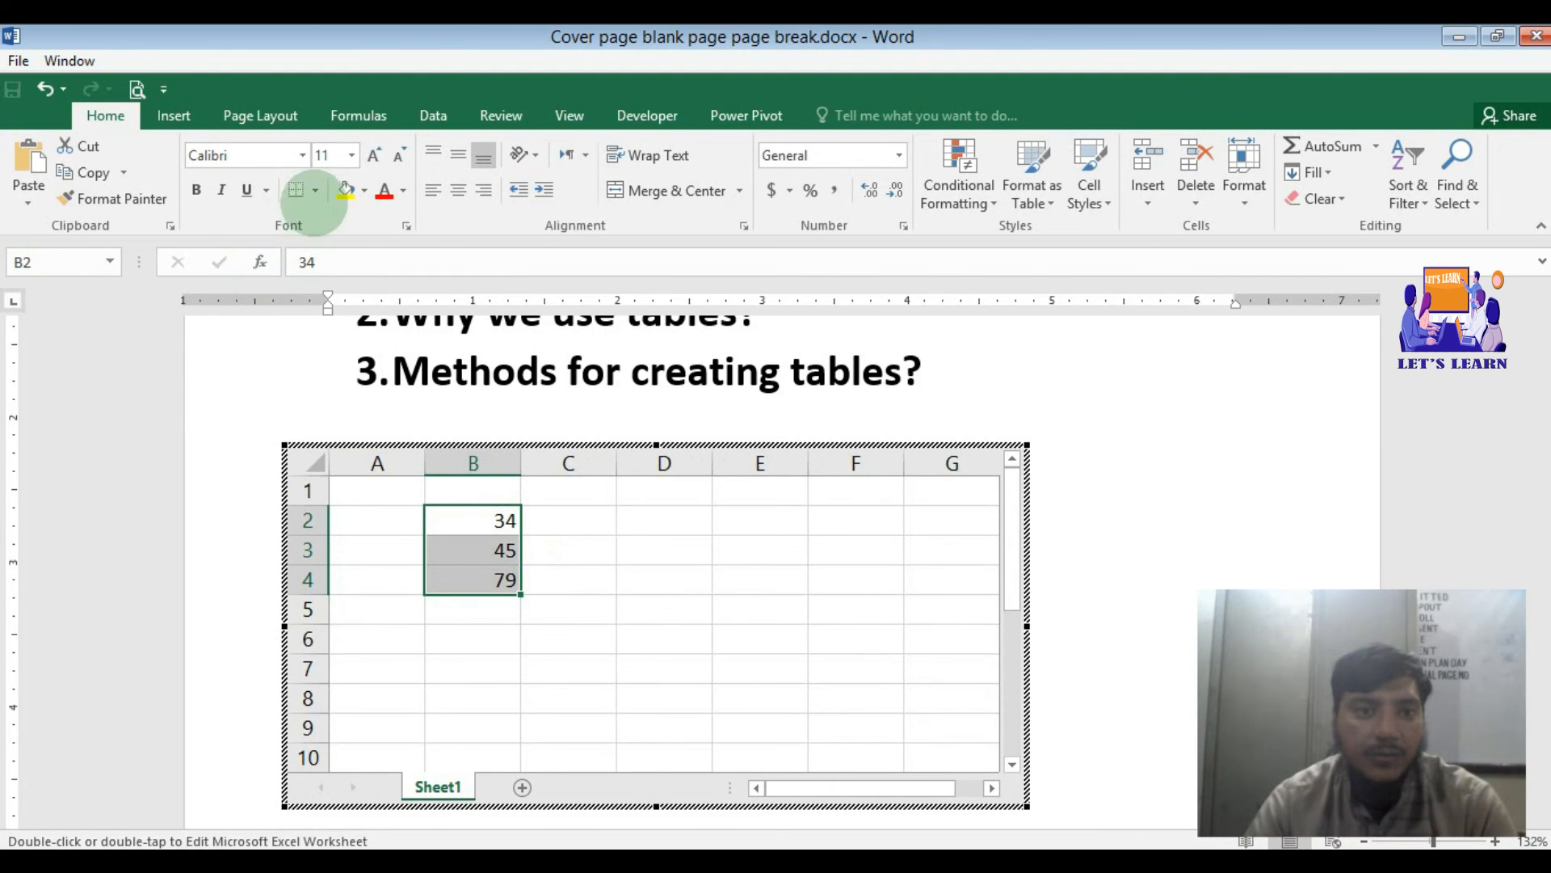
left_click(315, 190)
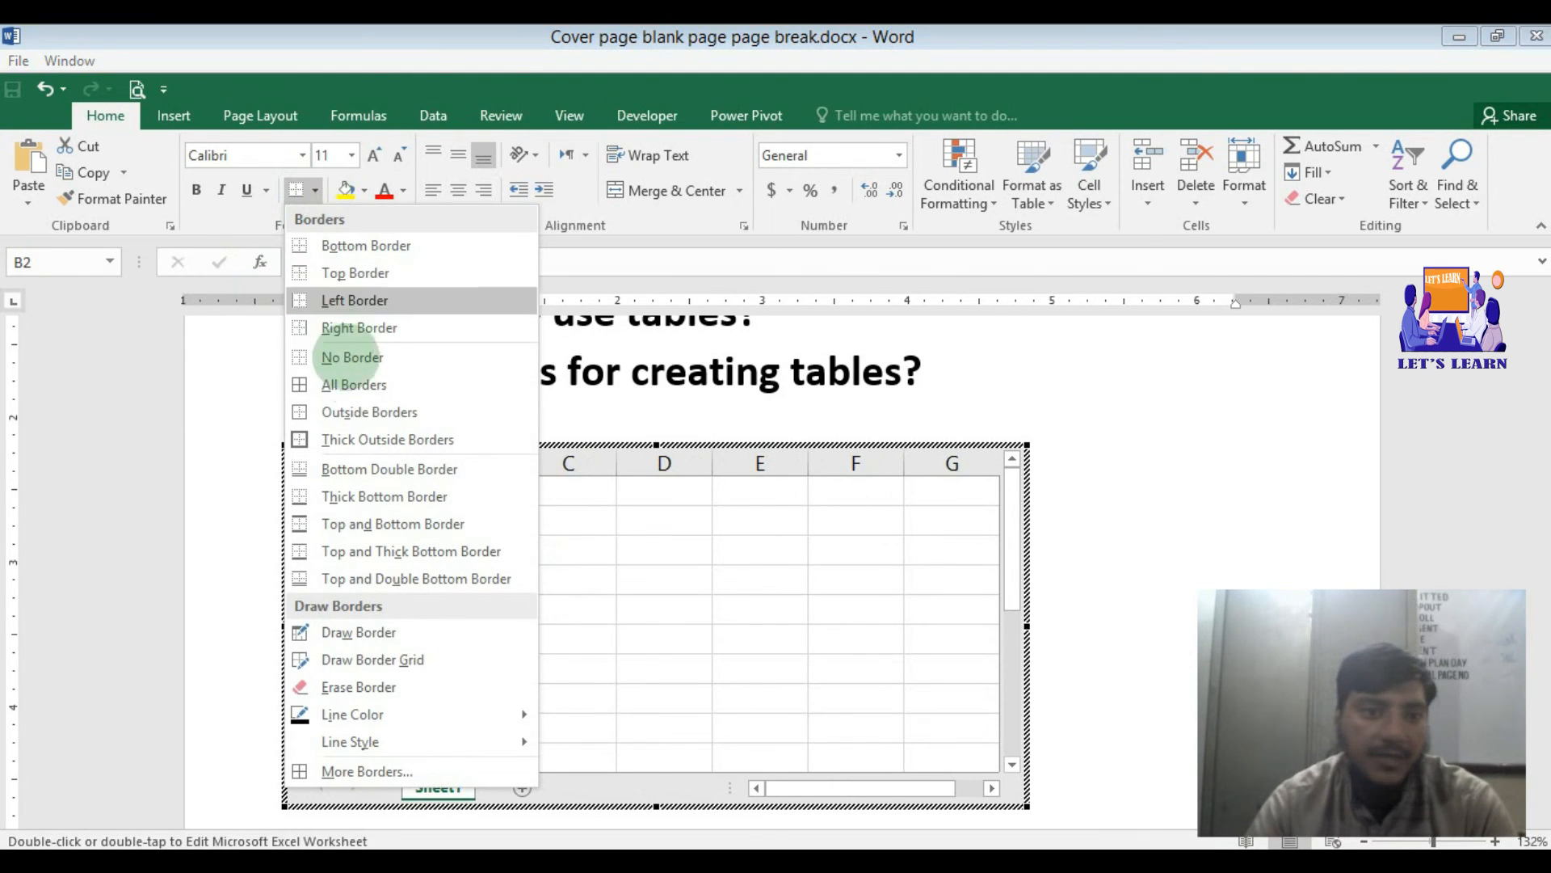
left_click(355, 385)
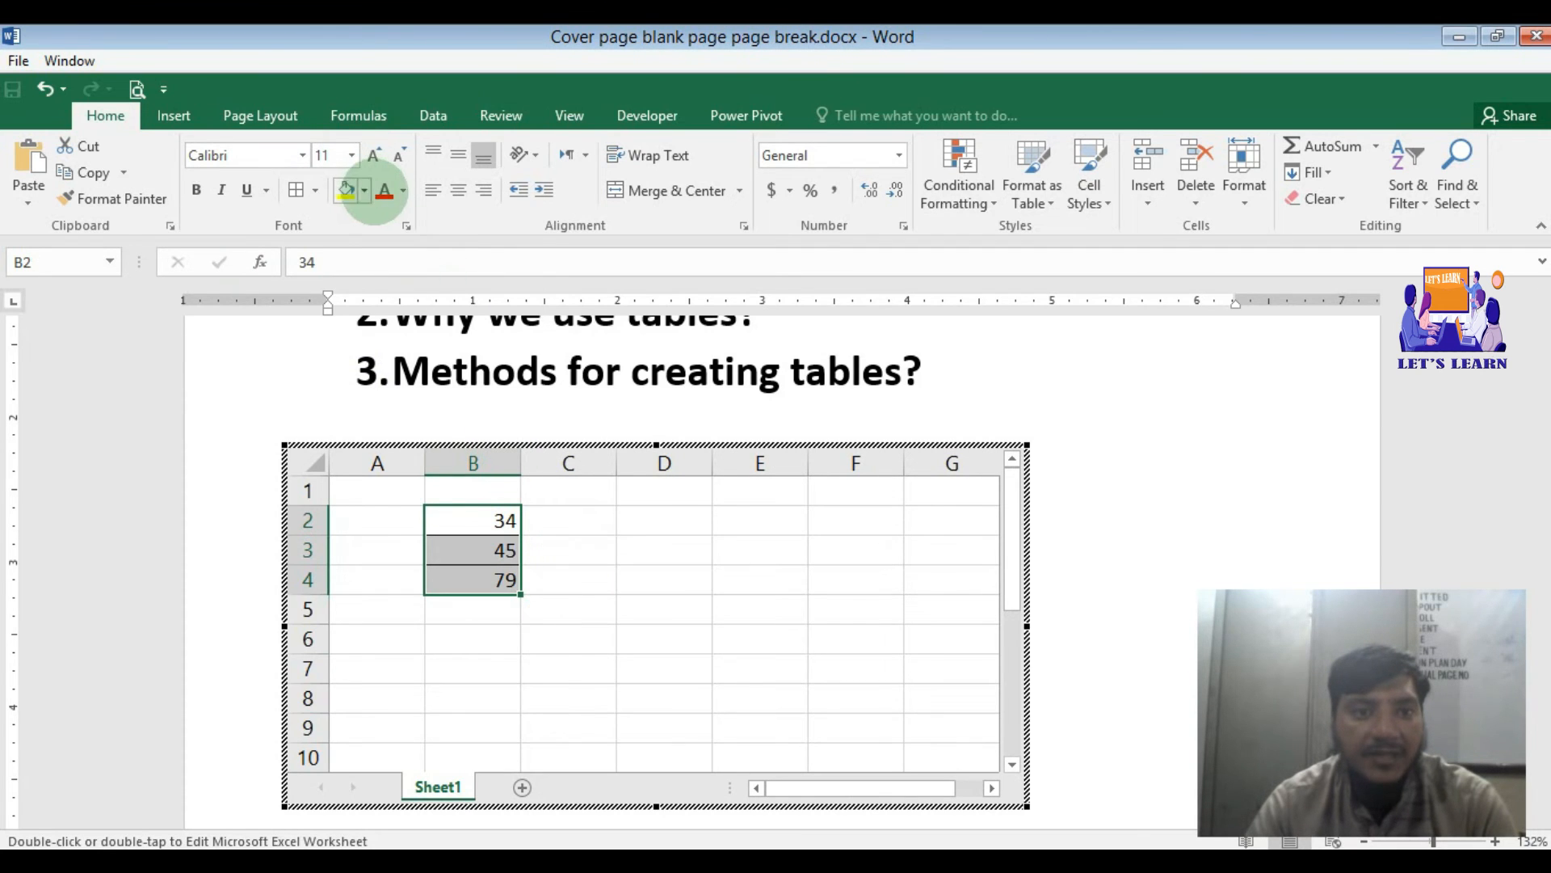
Make the numbers in B2:B4 red, bold and 18 pt, and return from the worksheet to the document
left_click(383, 190)
left_click(196, 189)
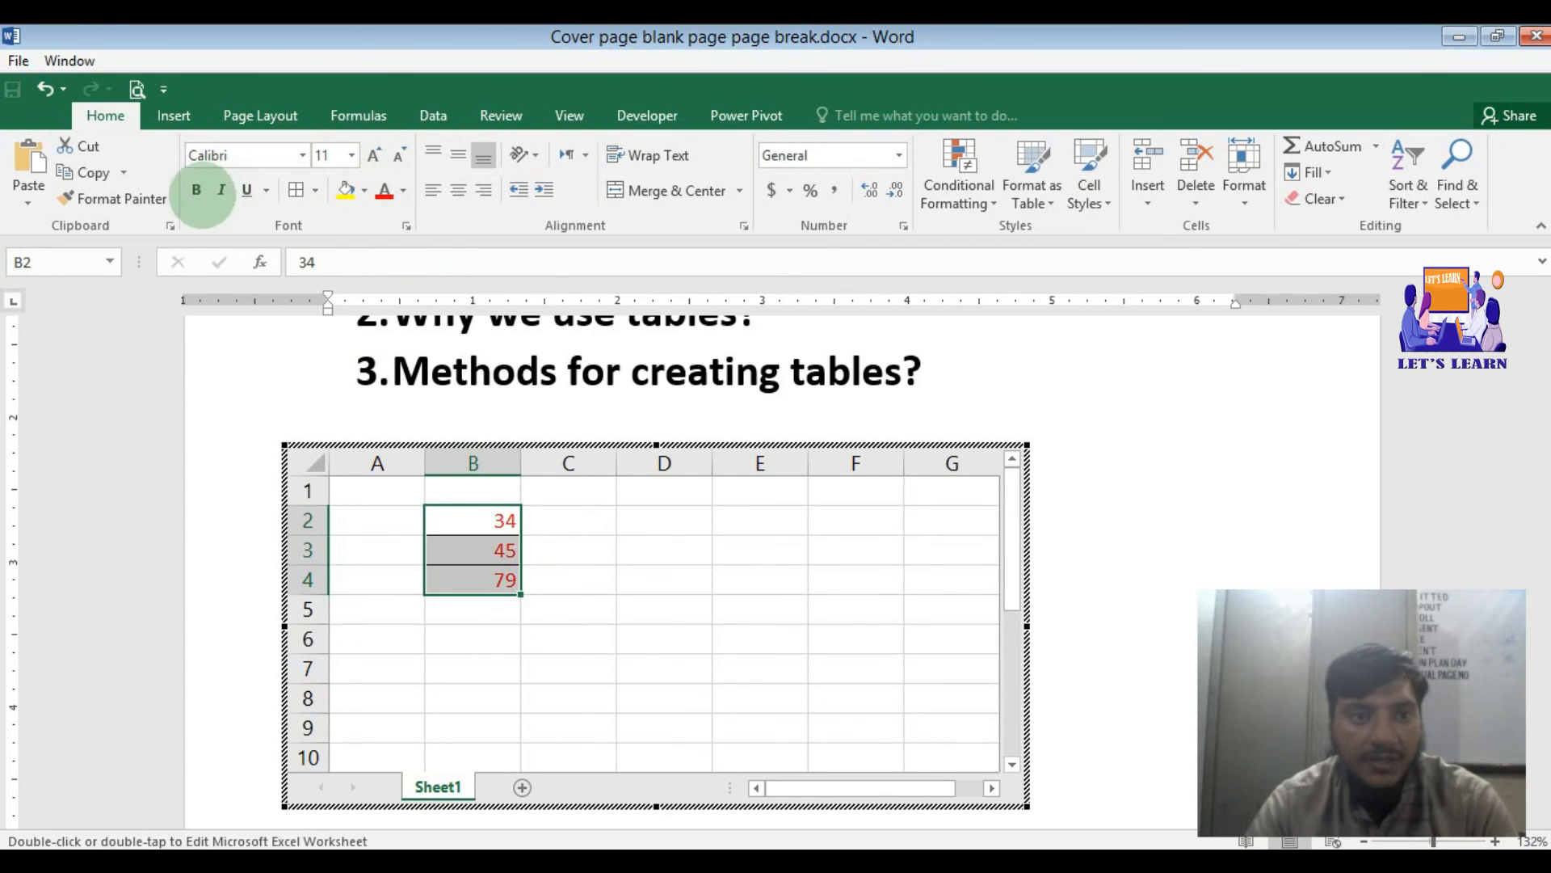
left_click(373, 155)
left_click(373, 154)
left_click(373, 155)
left_click(373, 155)
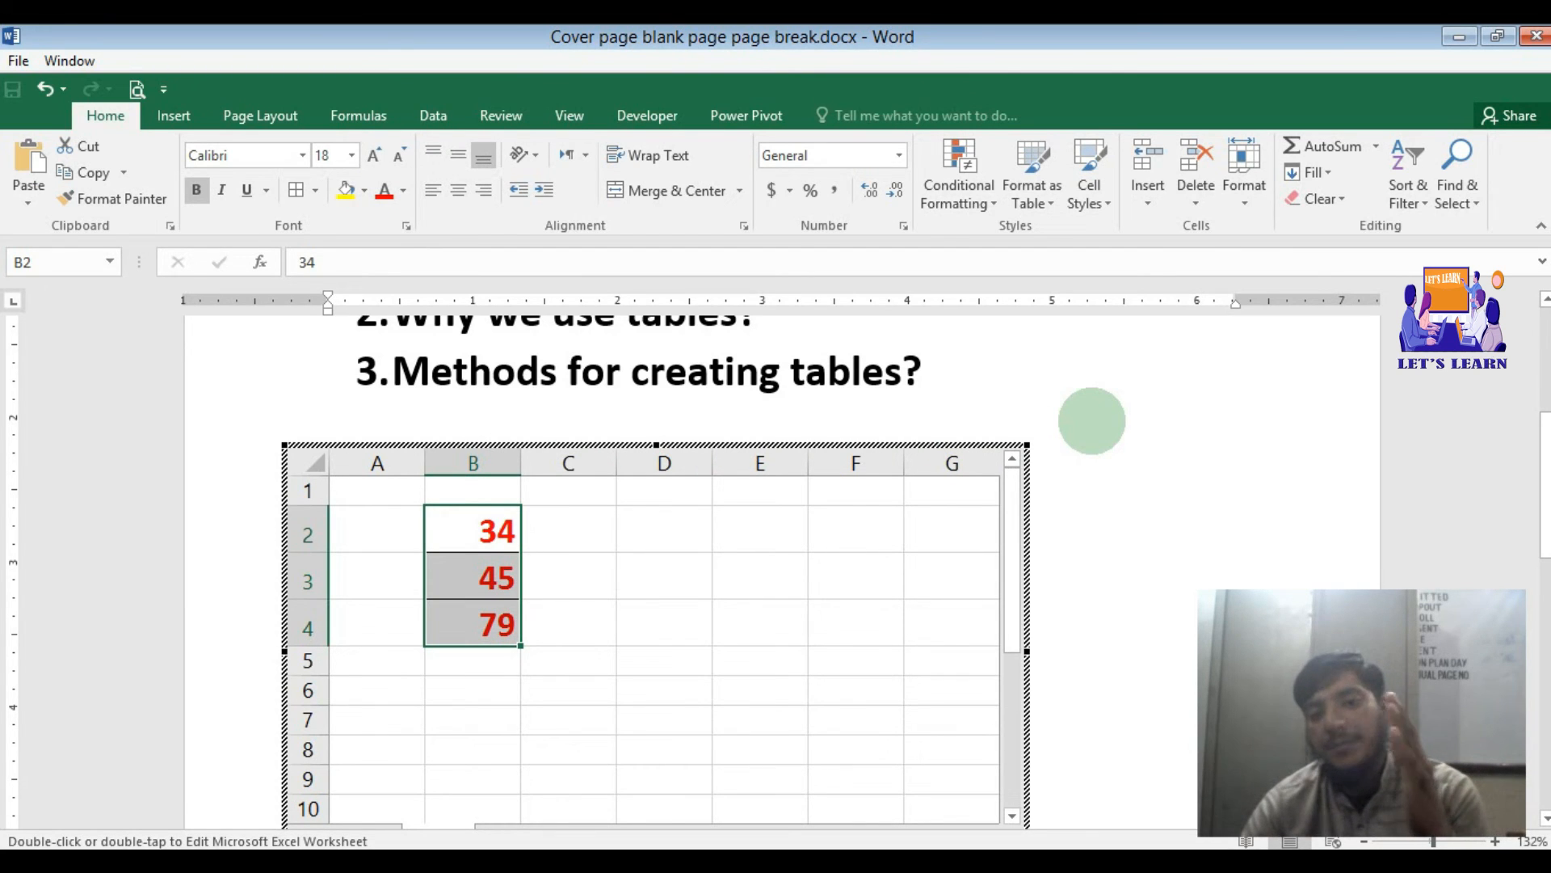
left_click(1093, 419)
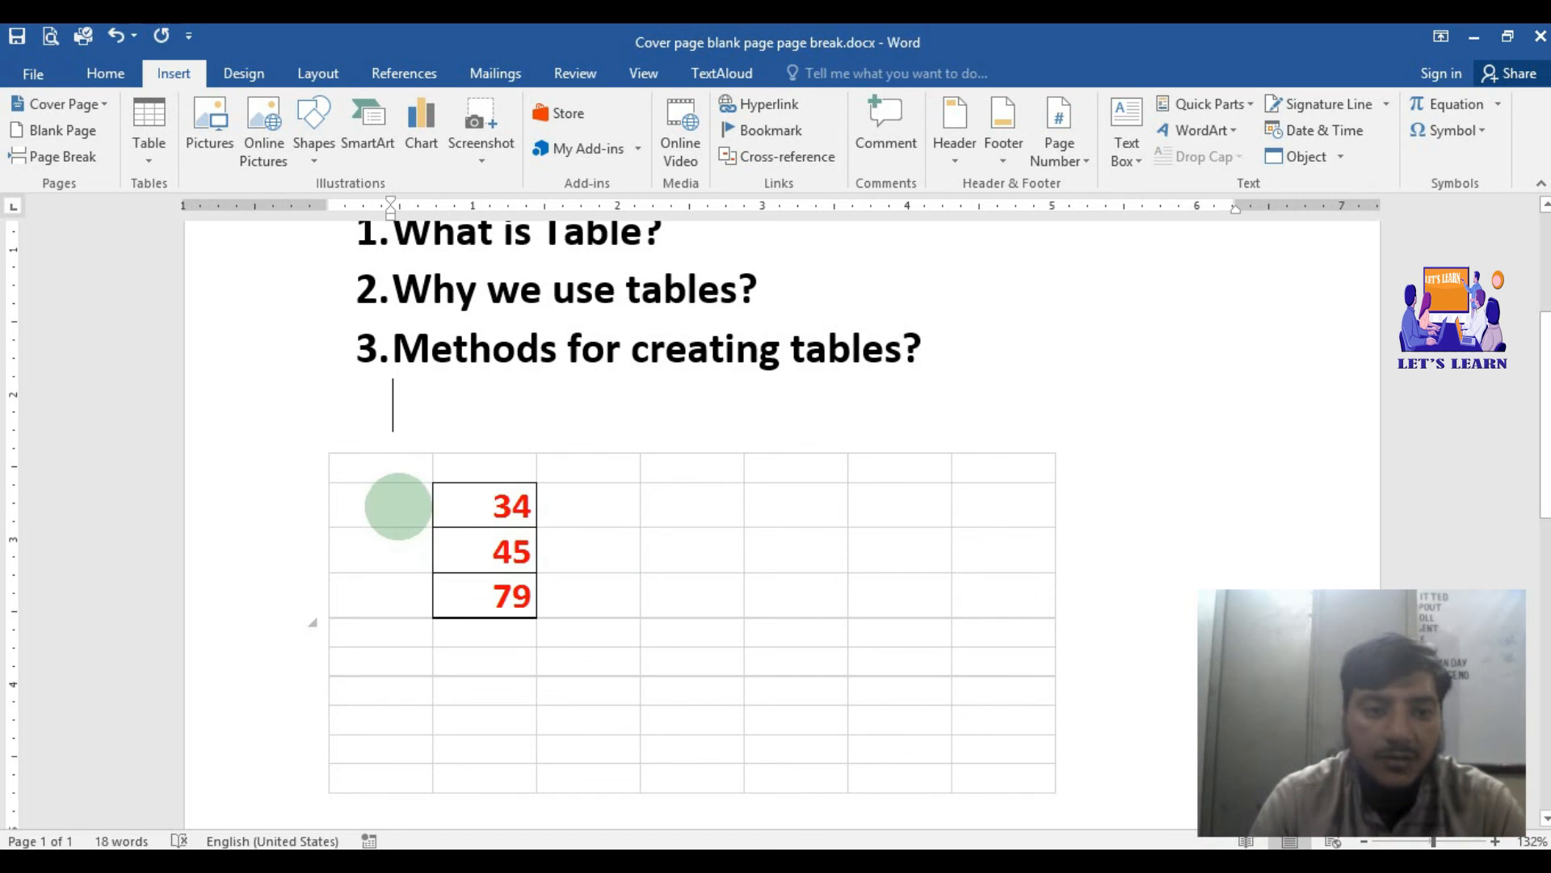
Delete the embedded worksheet and insert the built-in quick table With Subheads 2 in its place
left_click(374, 460)
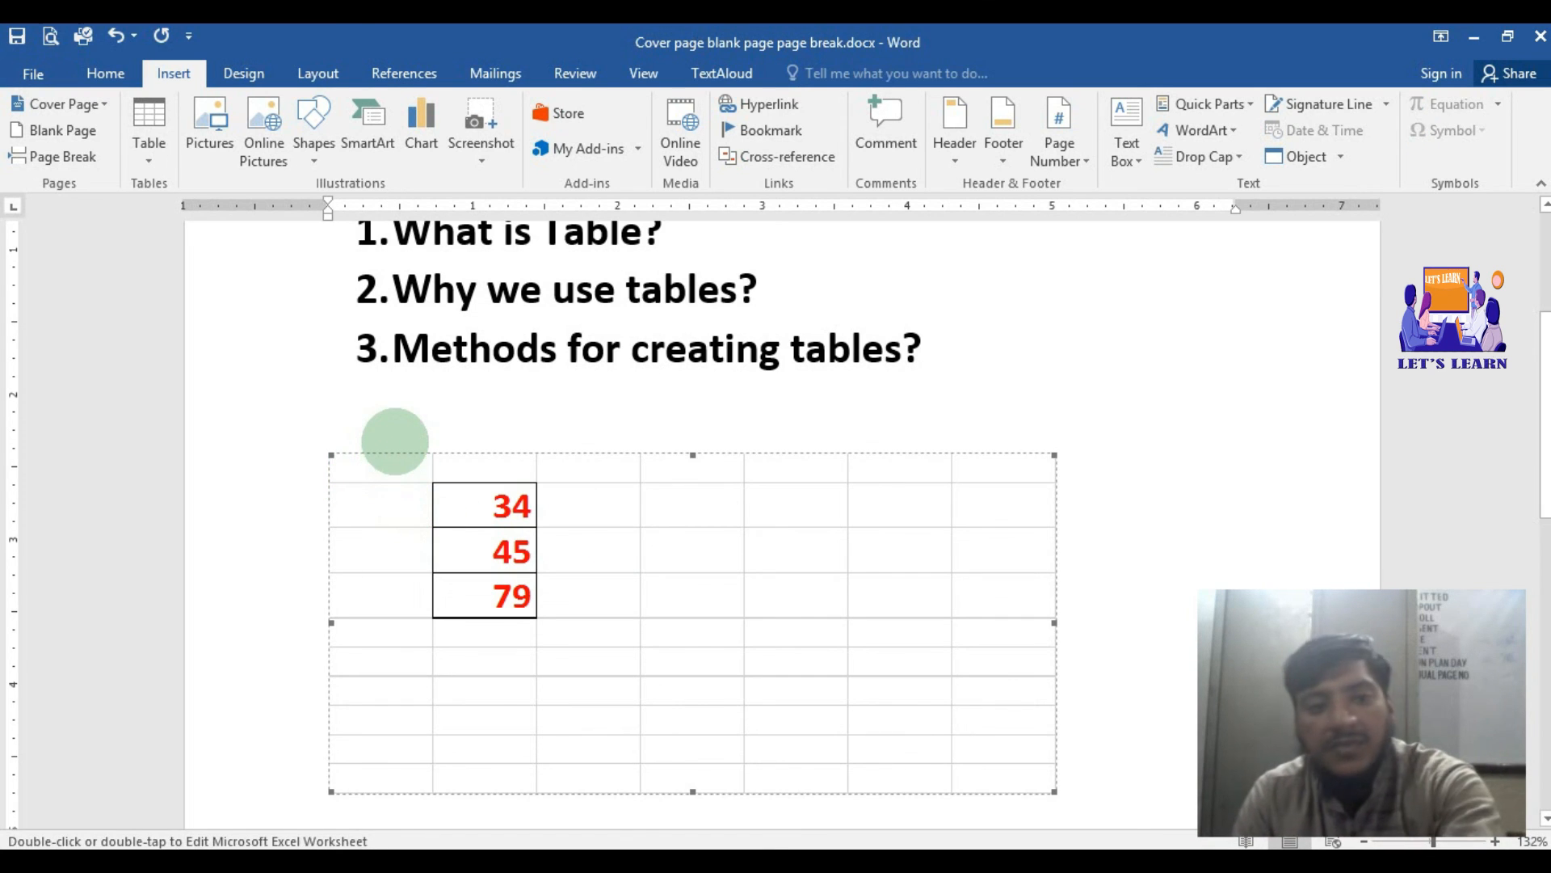
key("Delete")
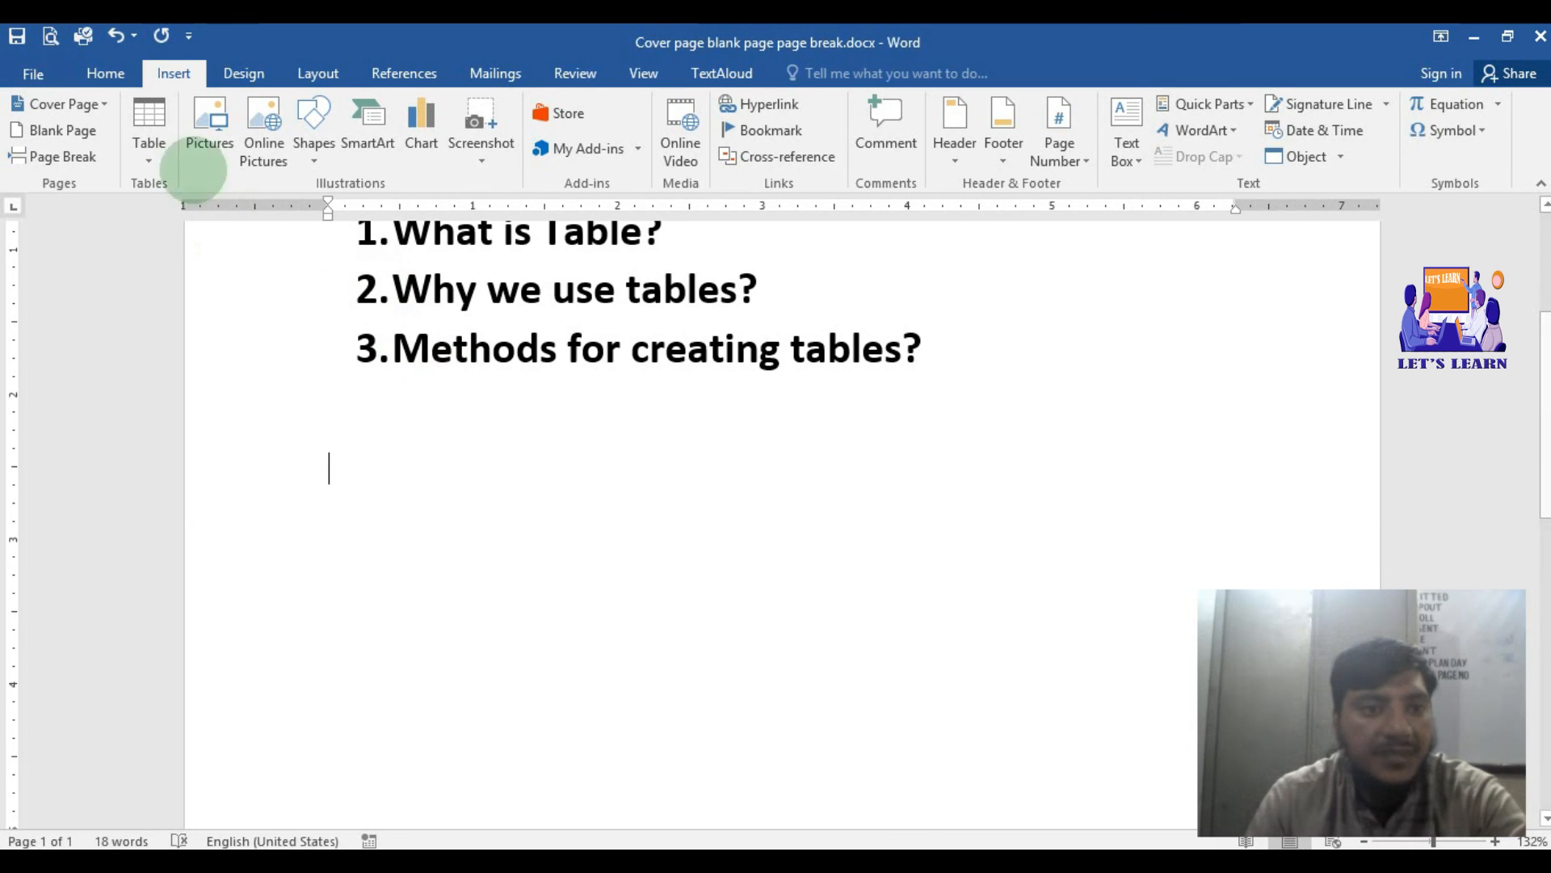
left_click(150, 150)
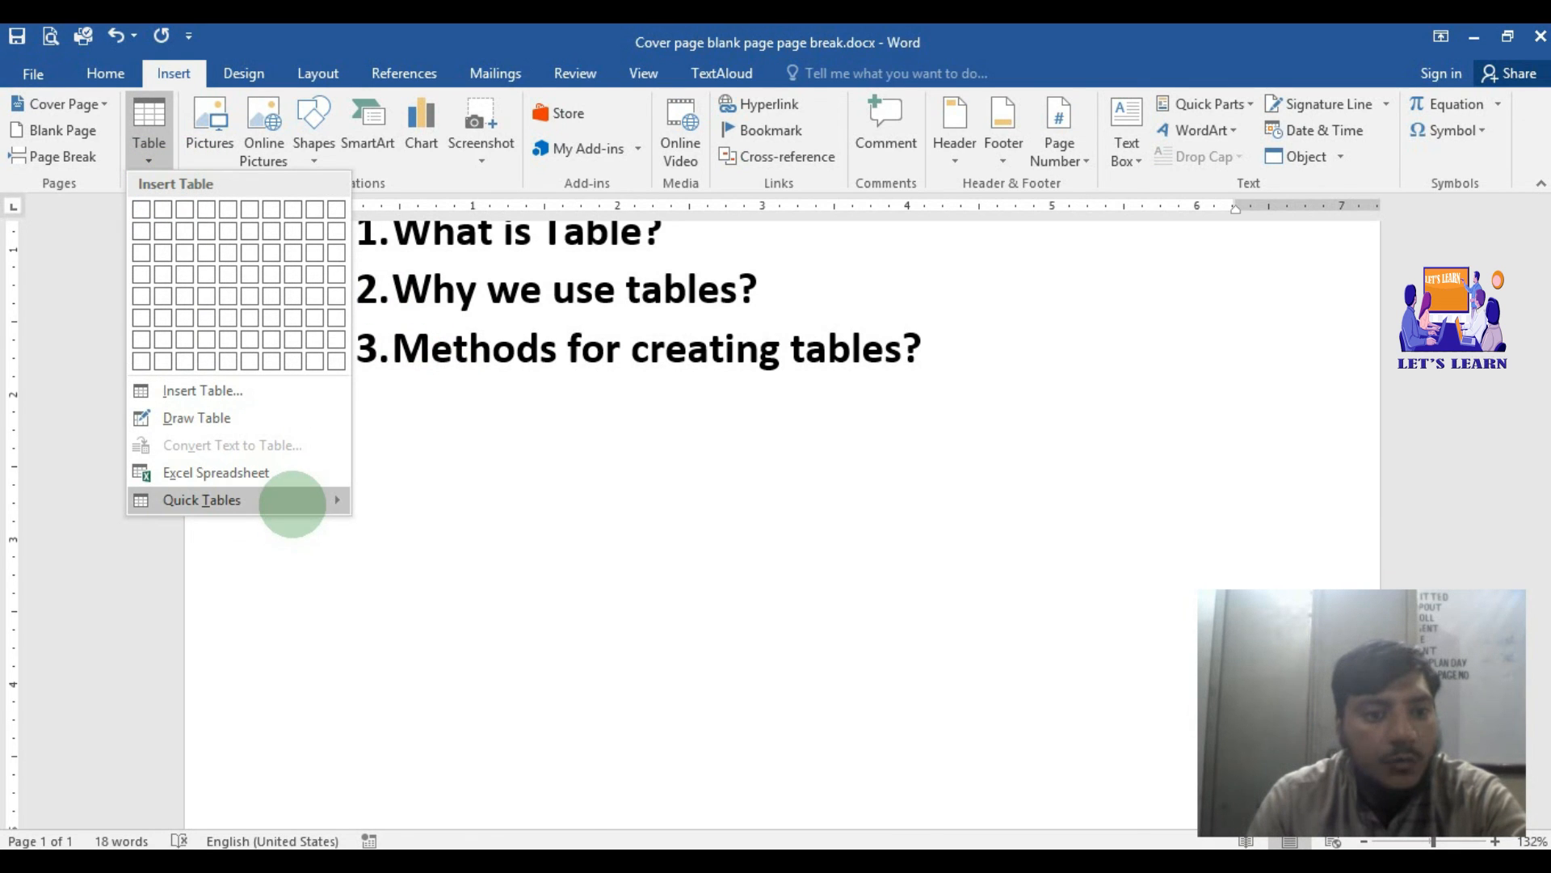
mouse_move(294, 503)
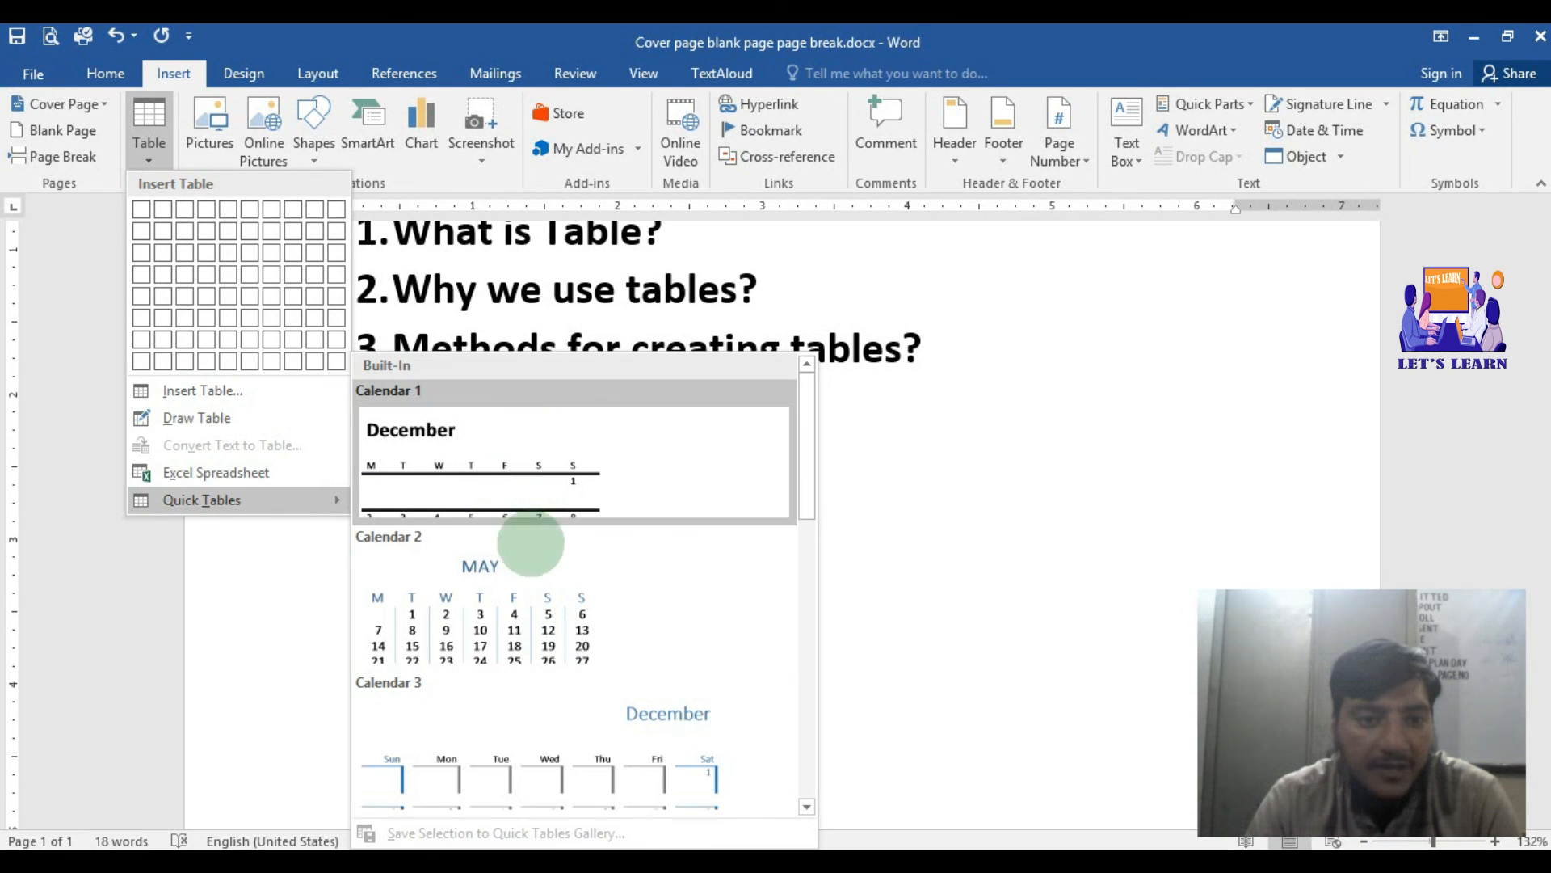
scroll(537, 566, "down", 3)
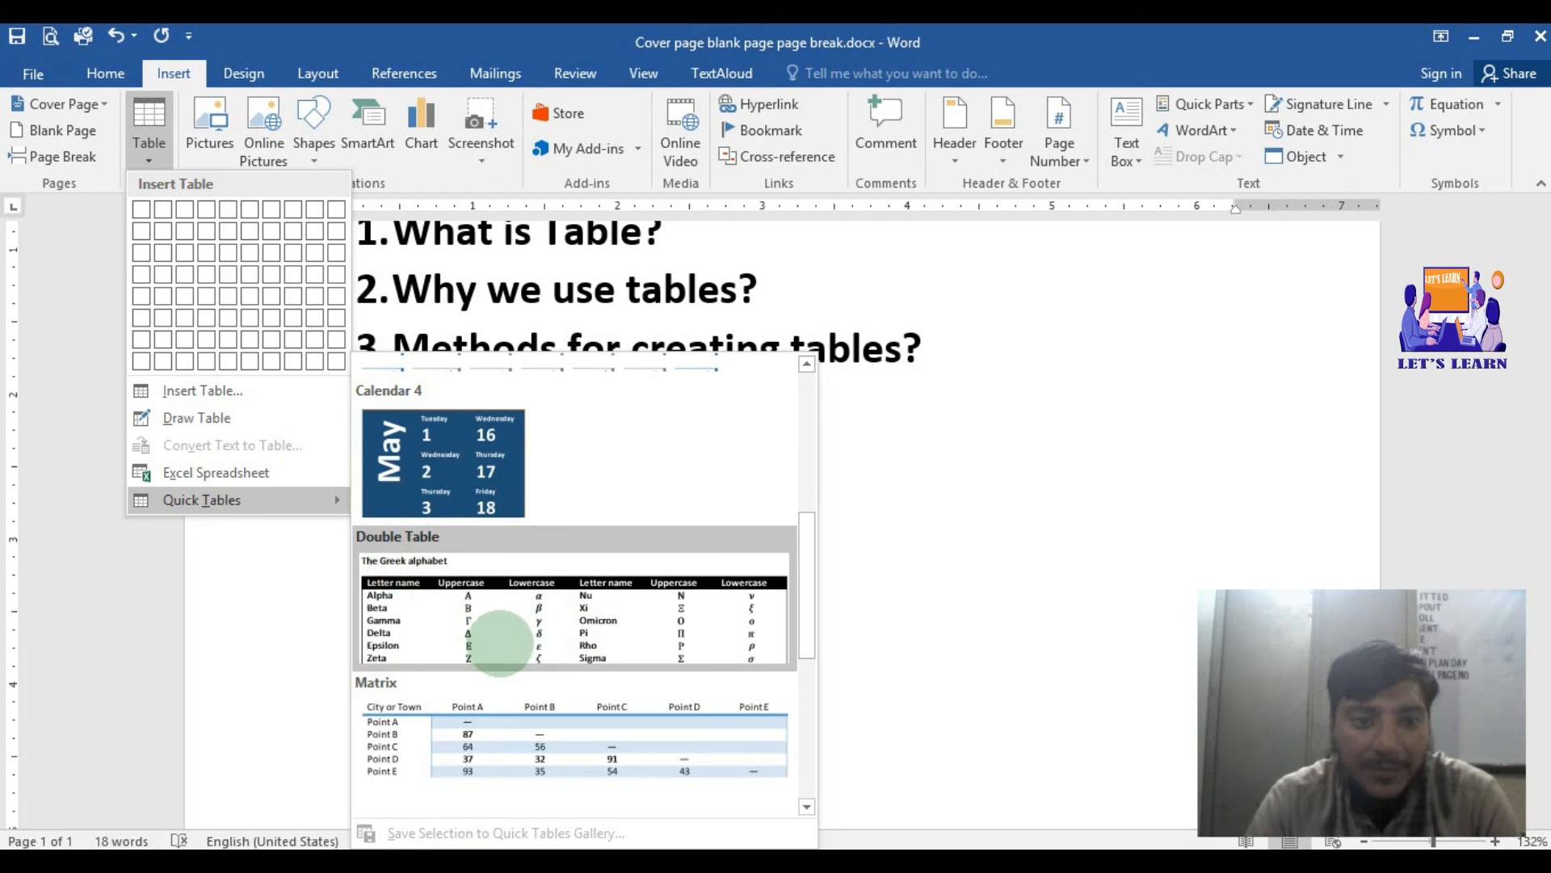
scroll(503, 640, "down", 3)
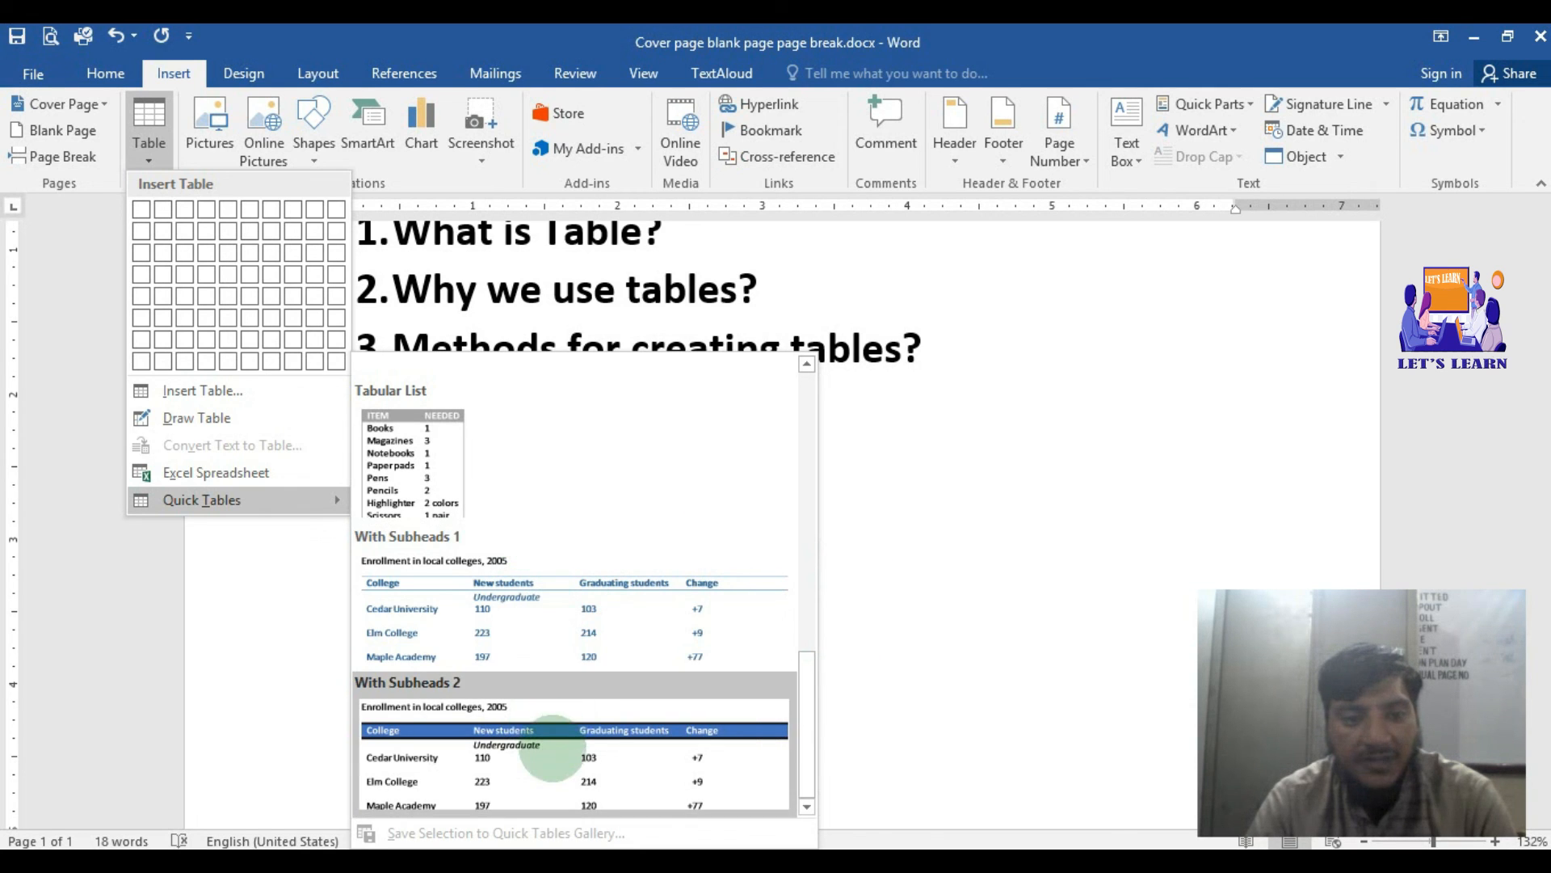
left_click(558, 733)
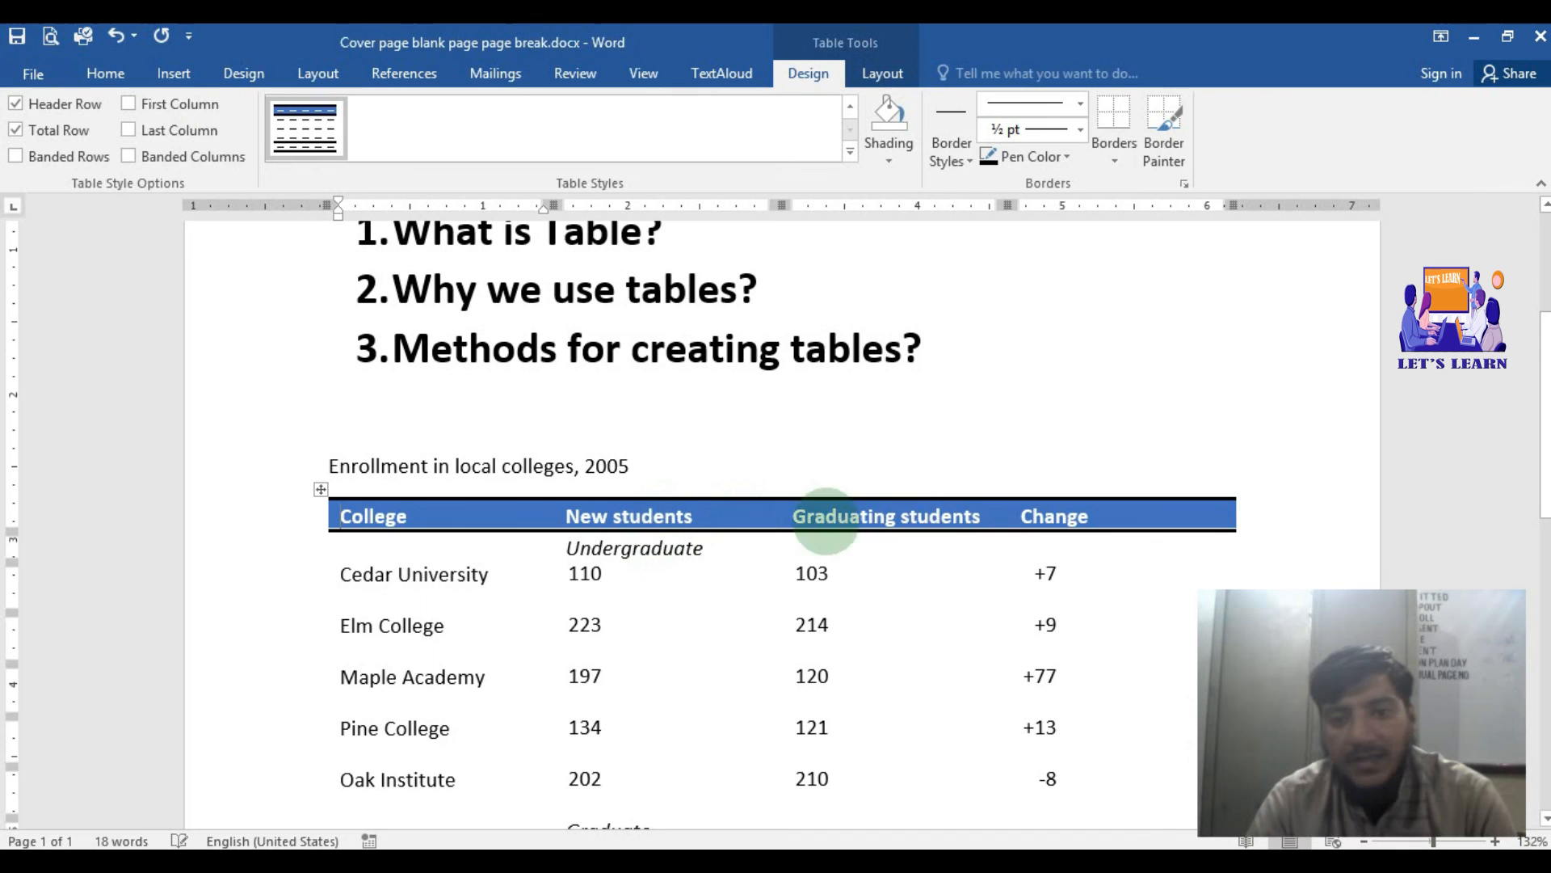
scroll(832, 536, "down", 1)
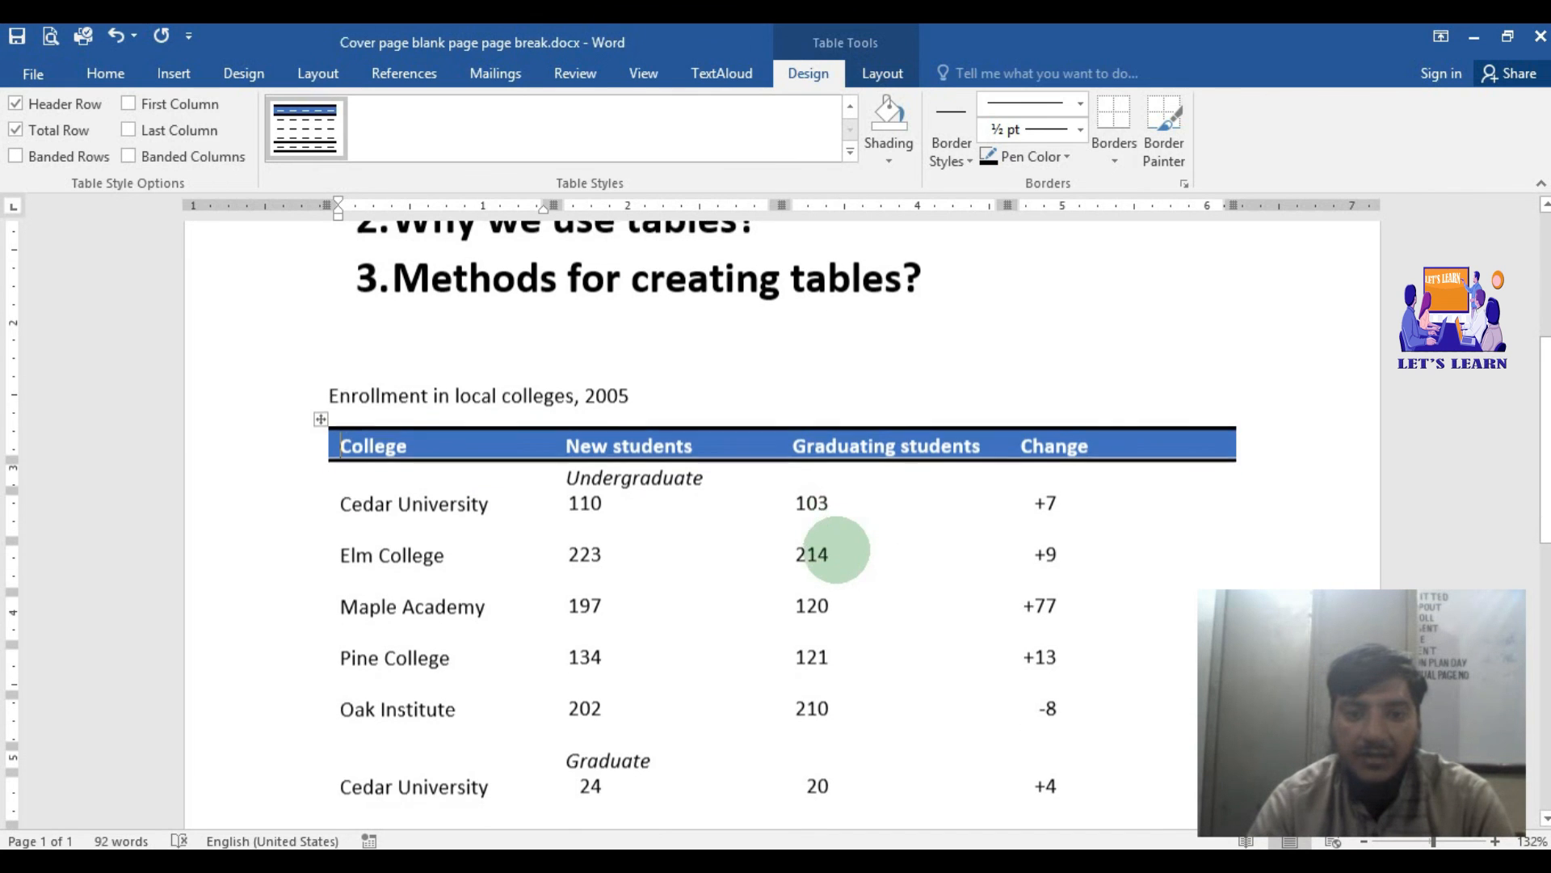
Replace the college name Cedar University in the Undergraduate section of the table with AIOU
left_click(818, 501)
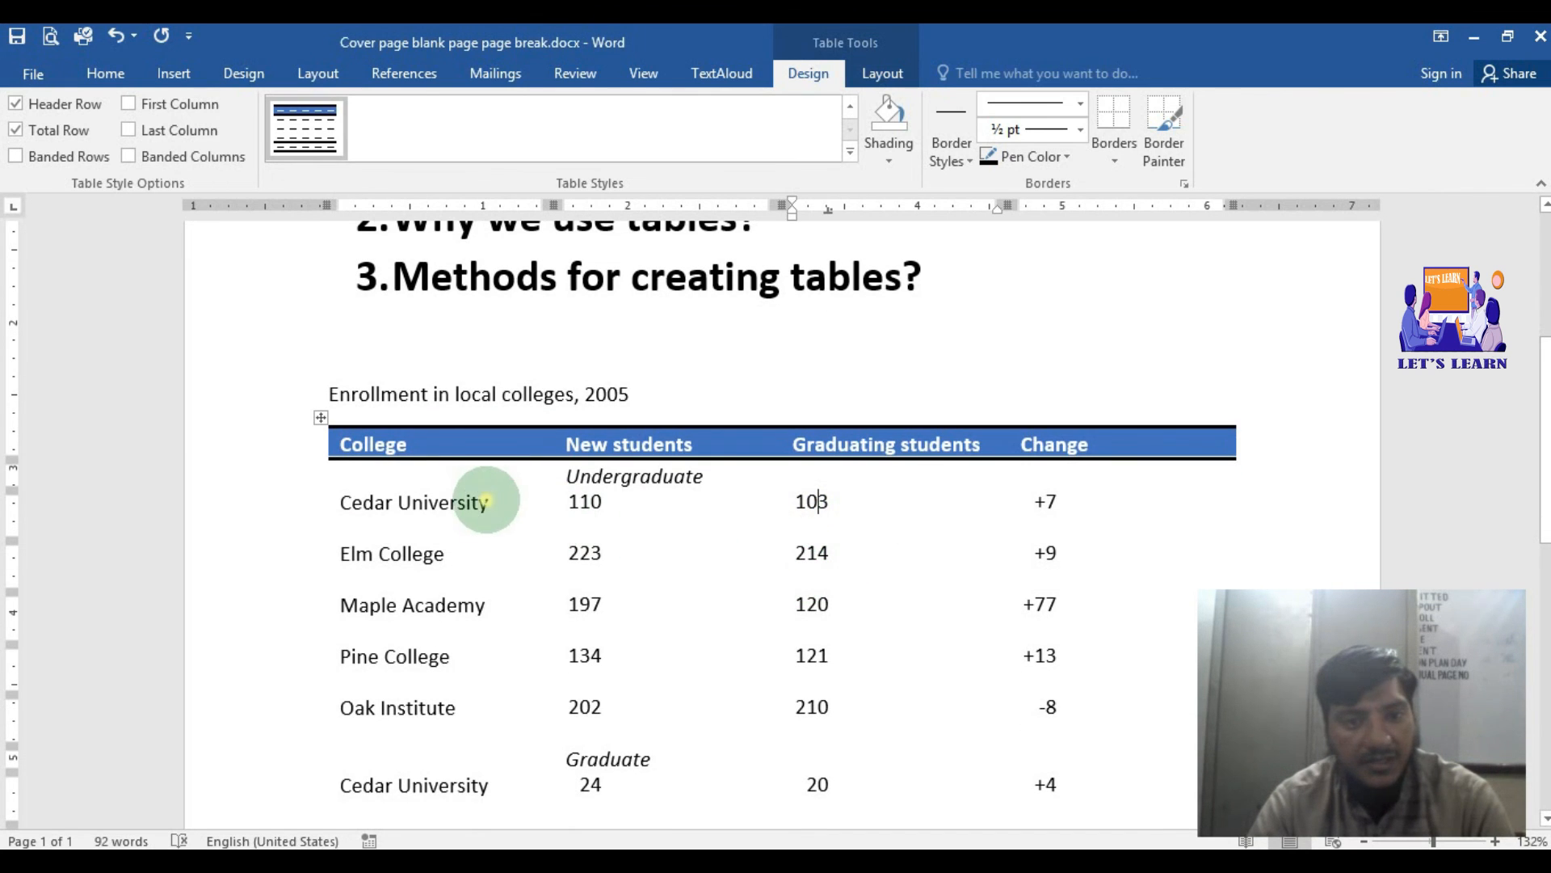
left_click_drag(488, 502, 331, 509)
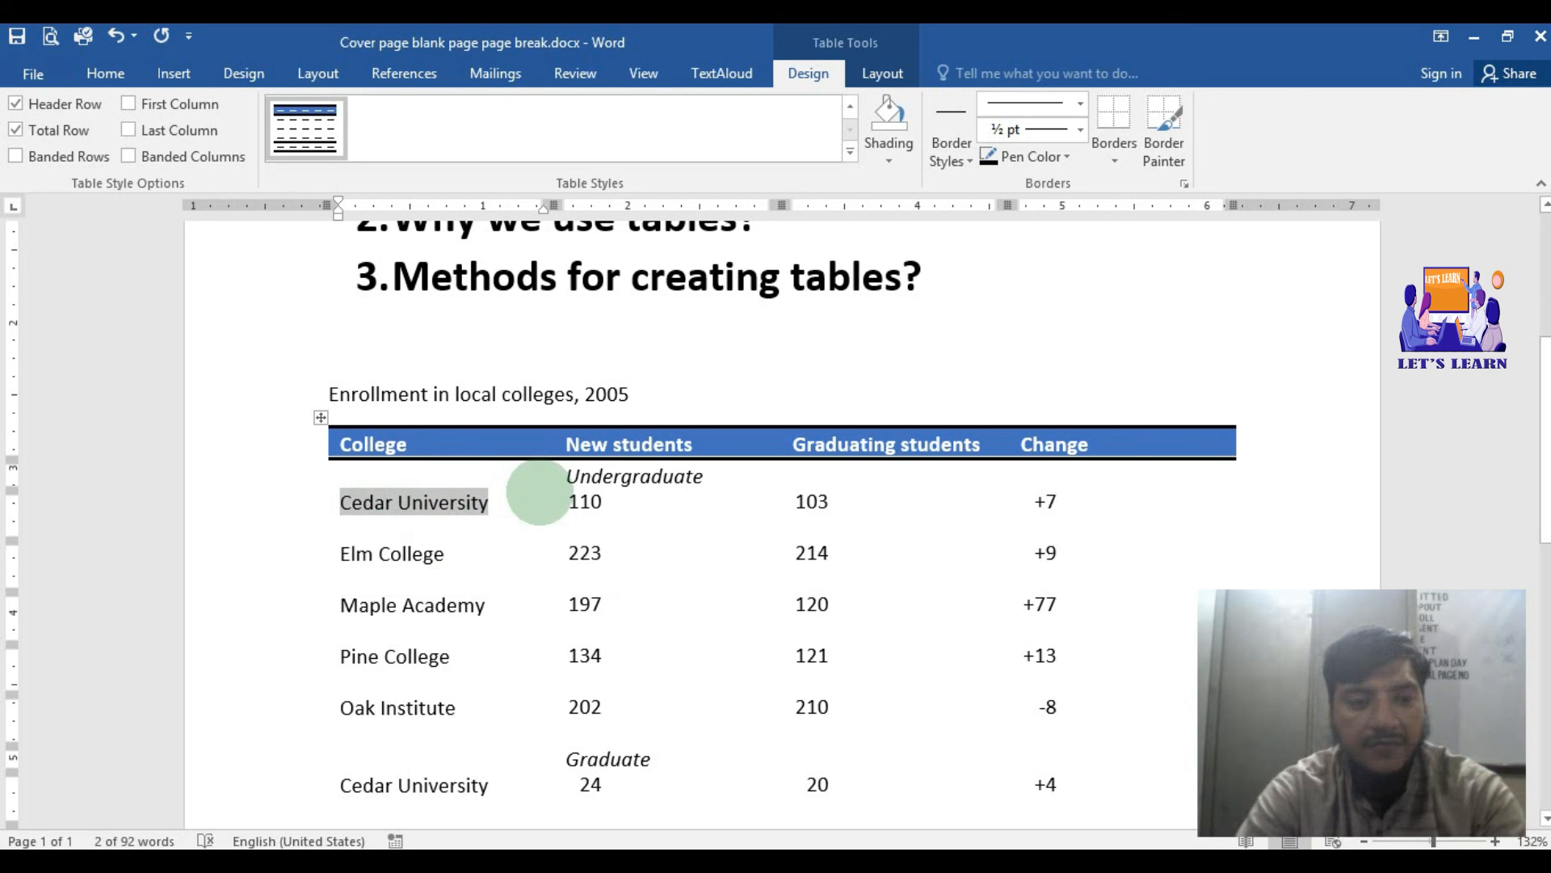
type("AIOU")
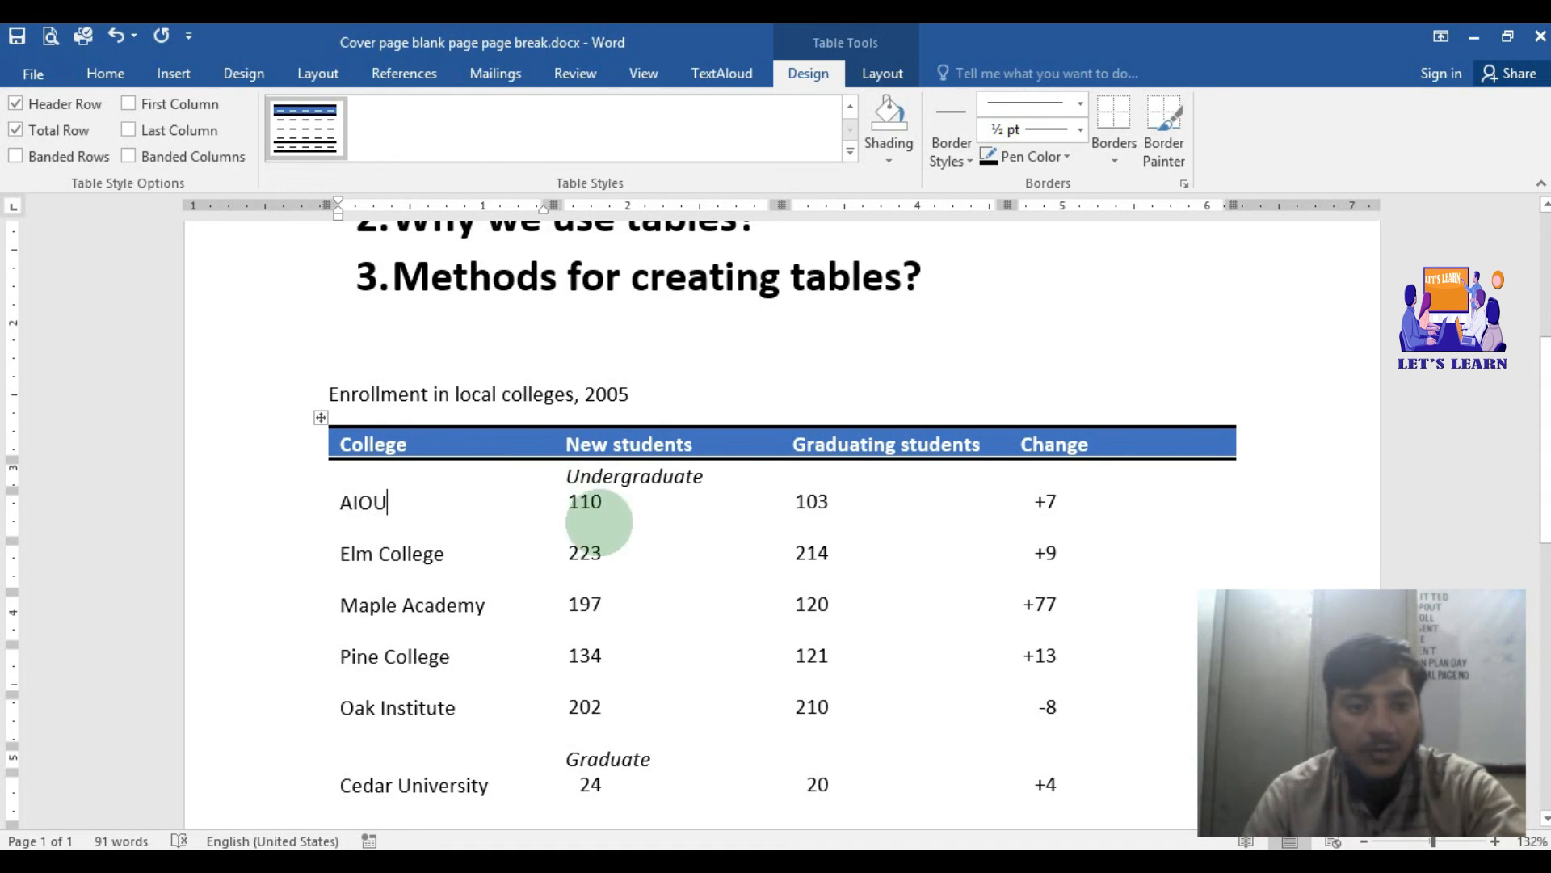
scroll(577, 569, "down", 3)
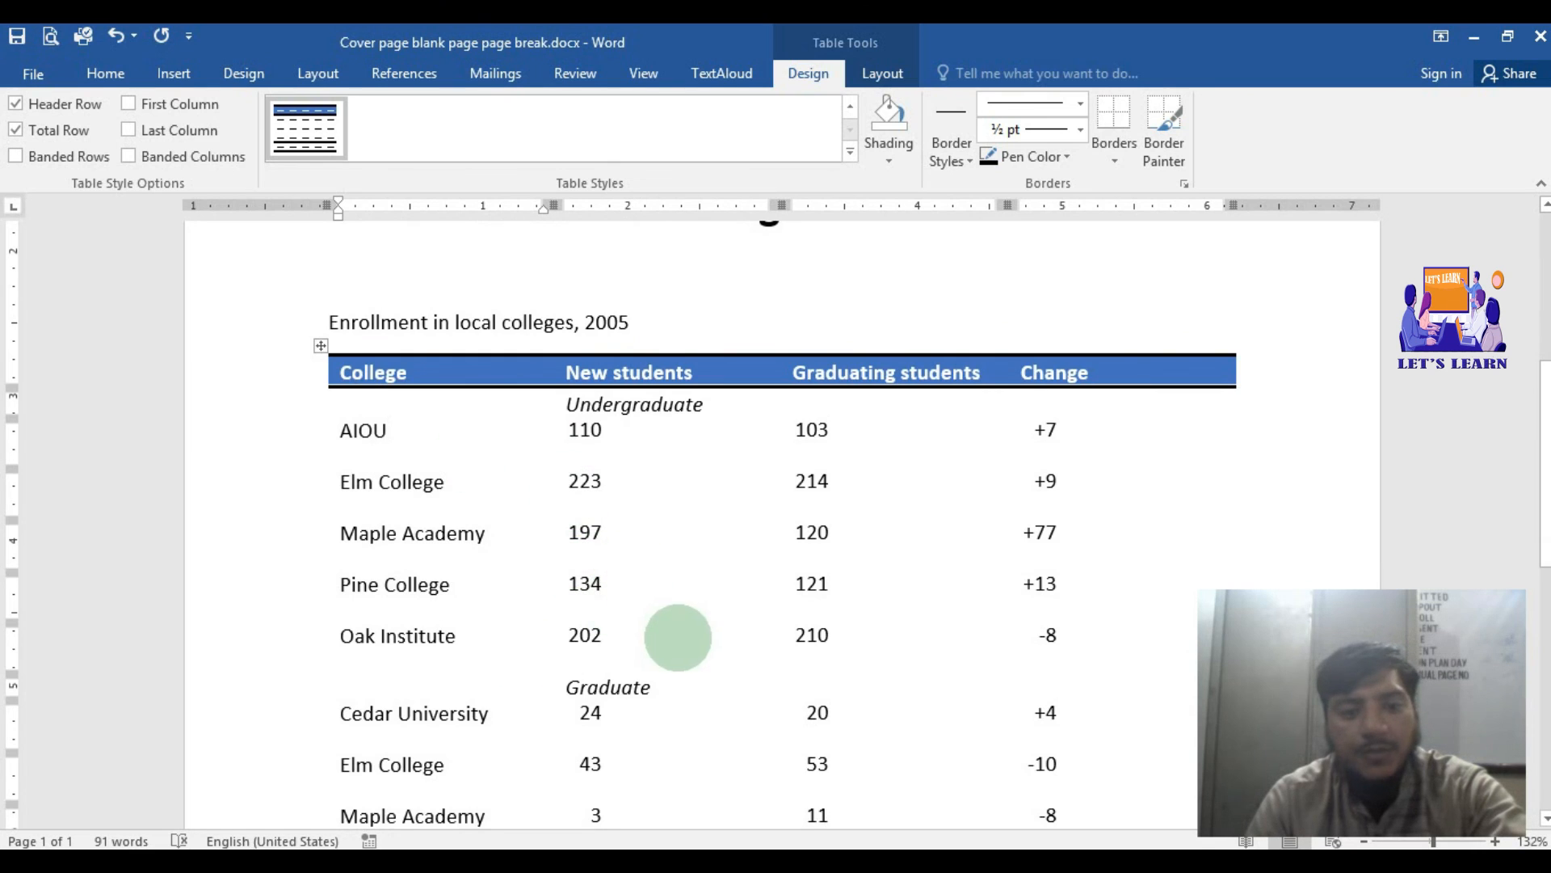
scroll(638, 566, "up", 3)
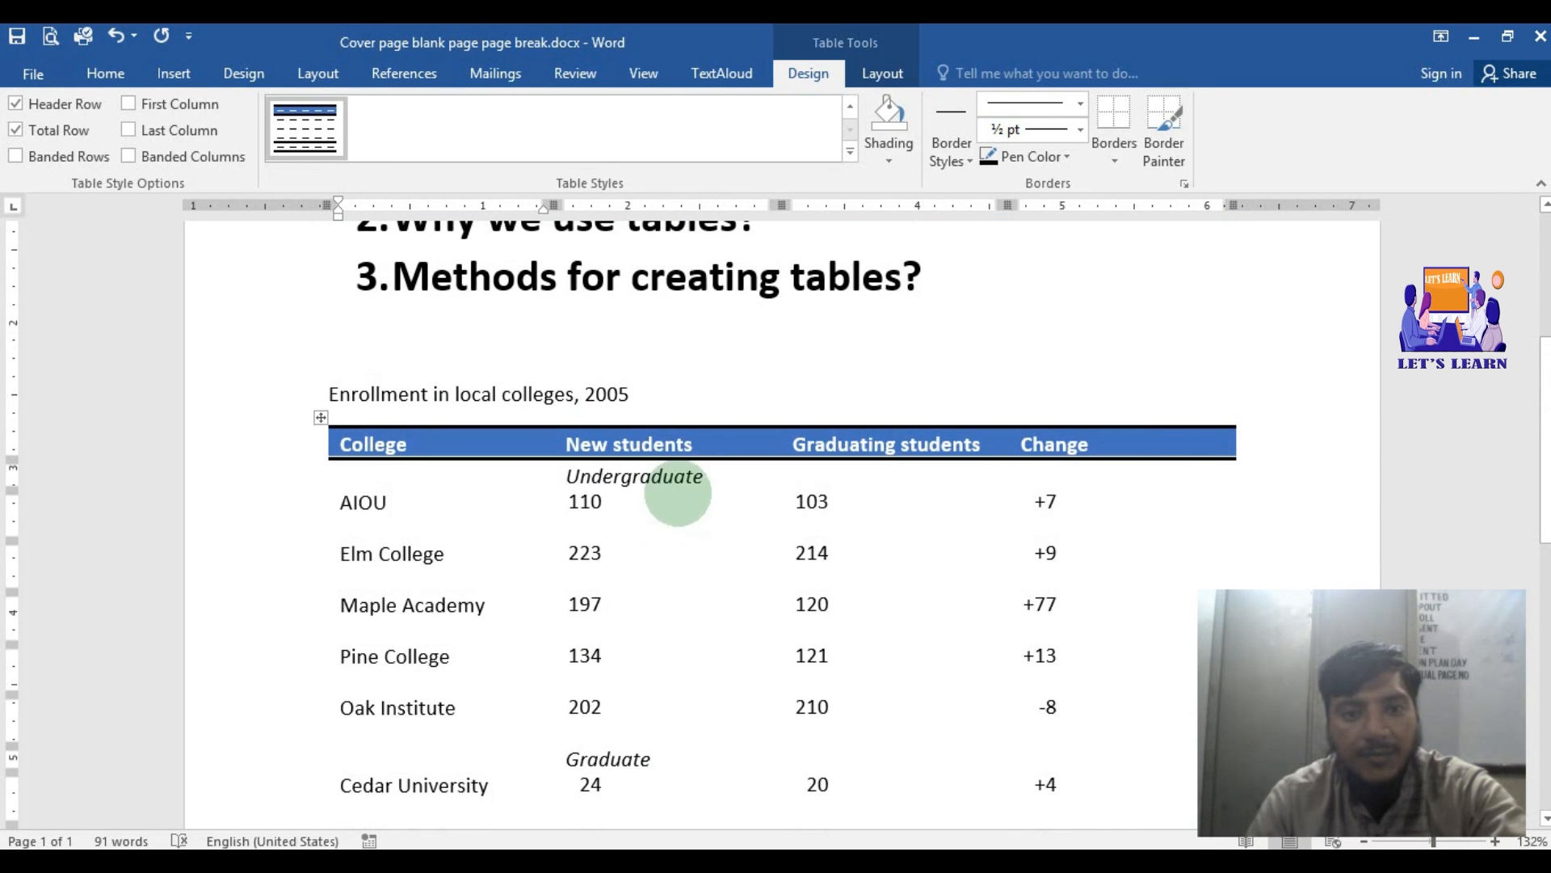
left_click(750, 440)
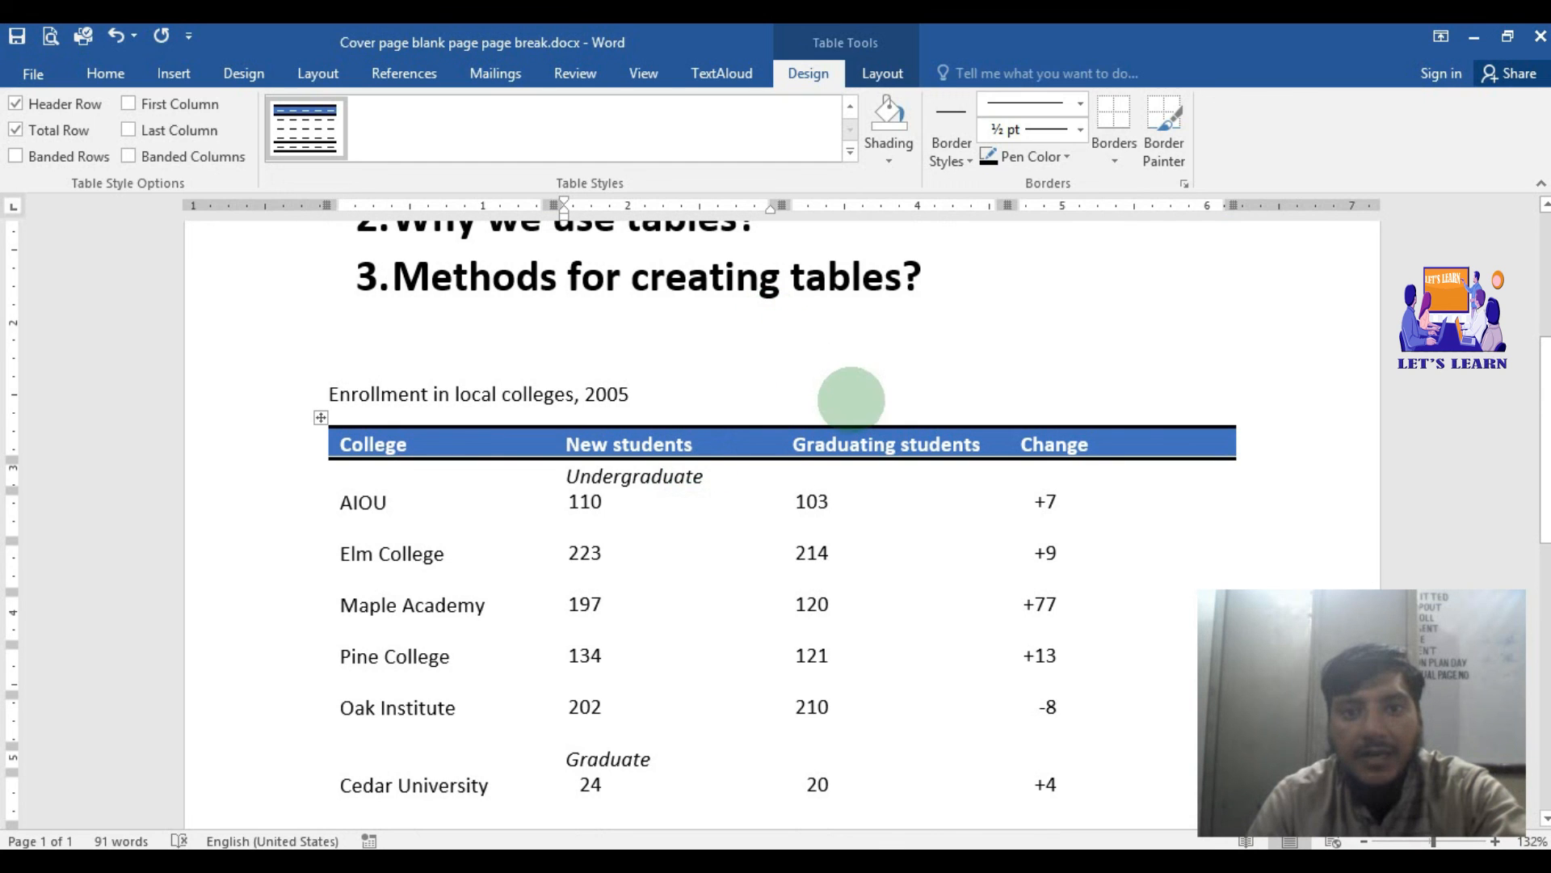
left_click(890, 157)
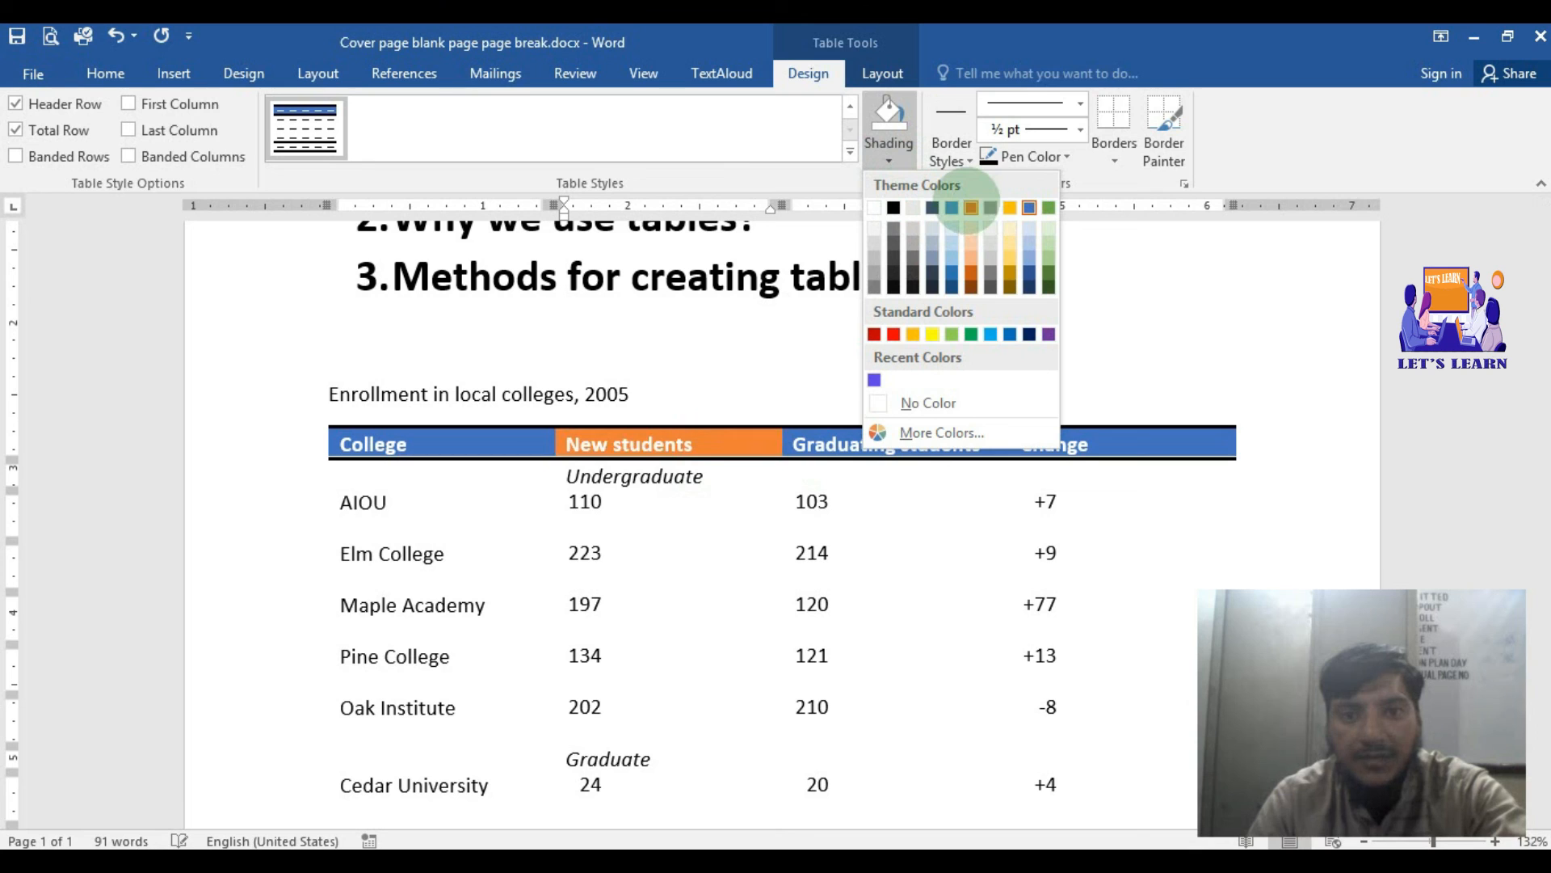
left_click(717, 435)
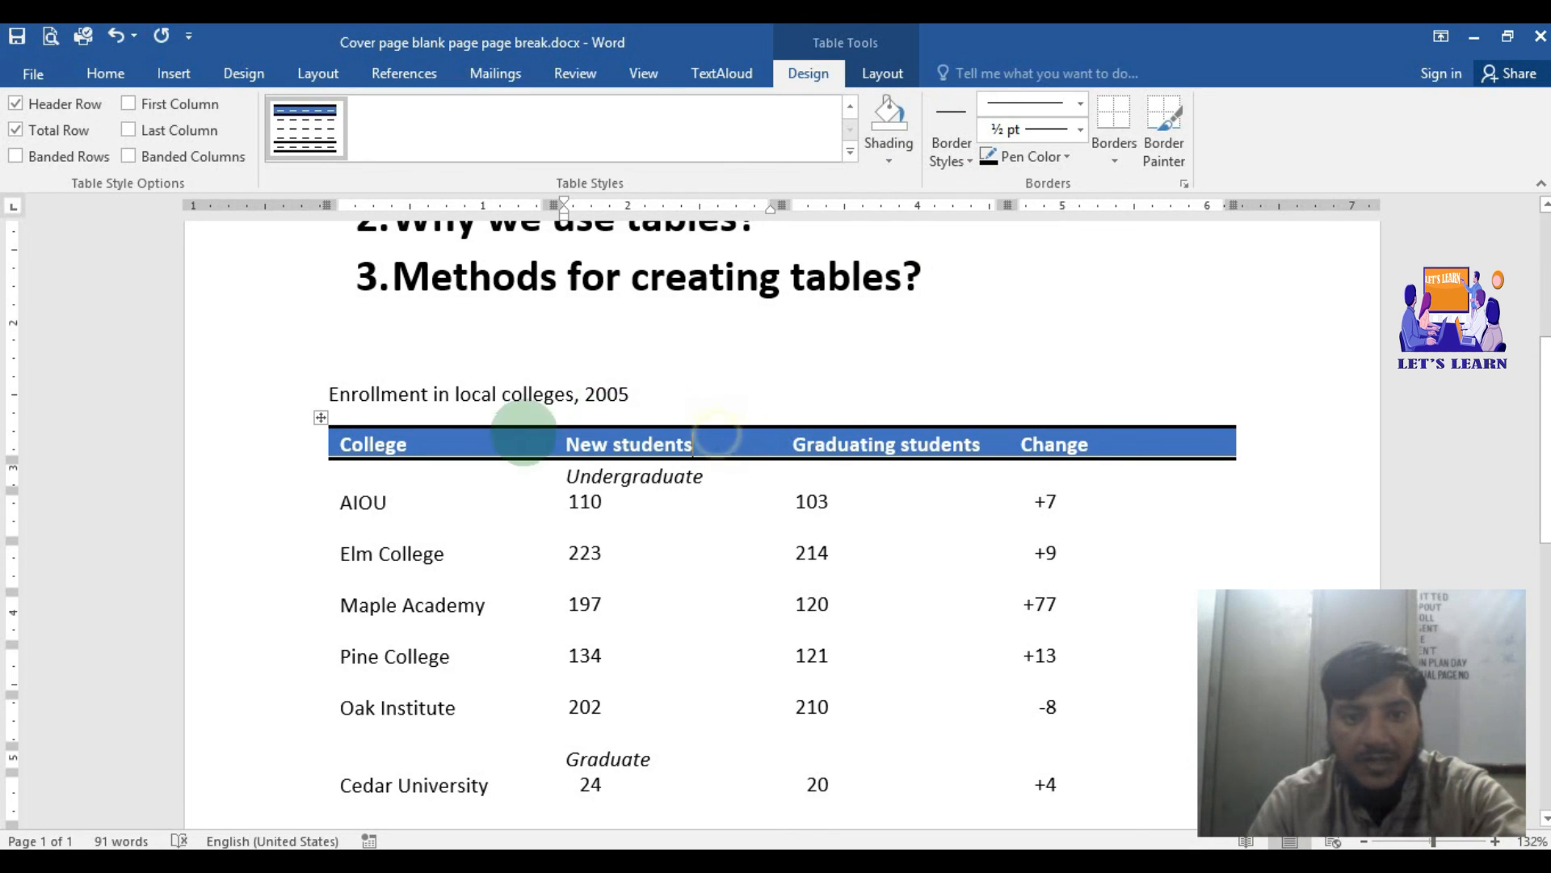
Shade the table's whole header row, from College to Change, with the standard colour Red
left_click_drag(325, 441, 1042, 436)
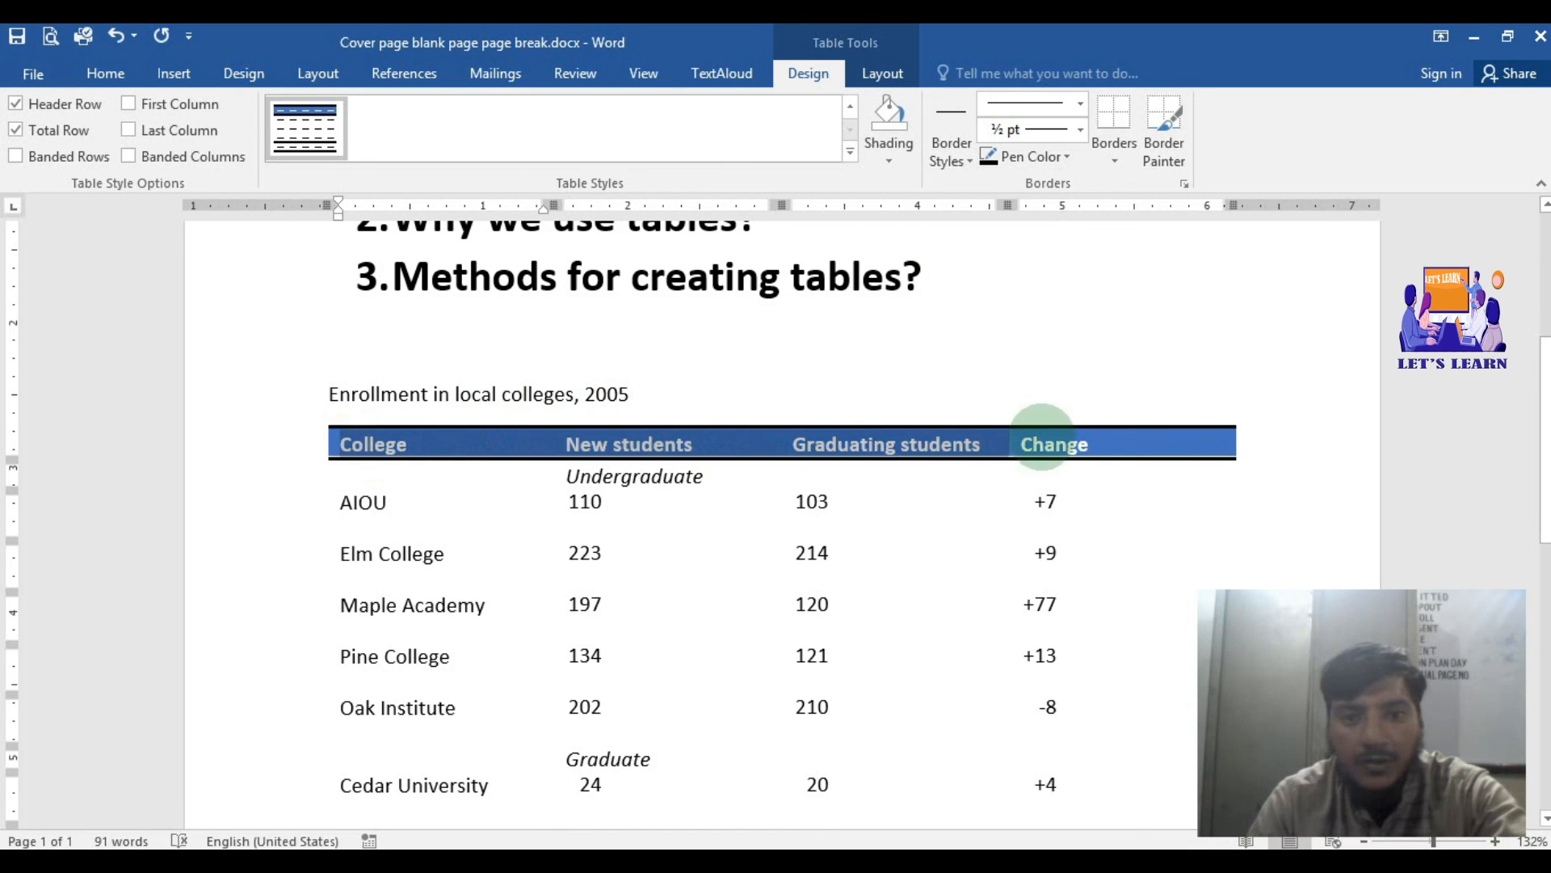
left_click(889, 145)
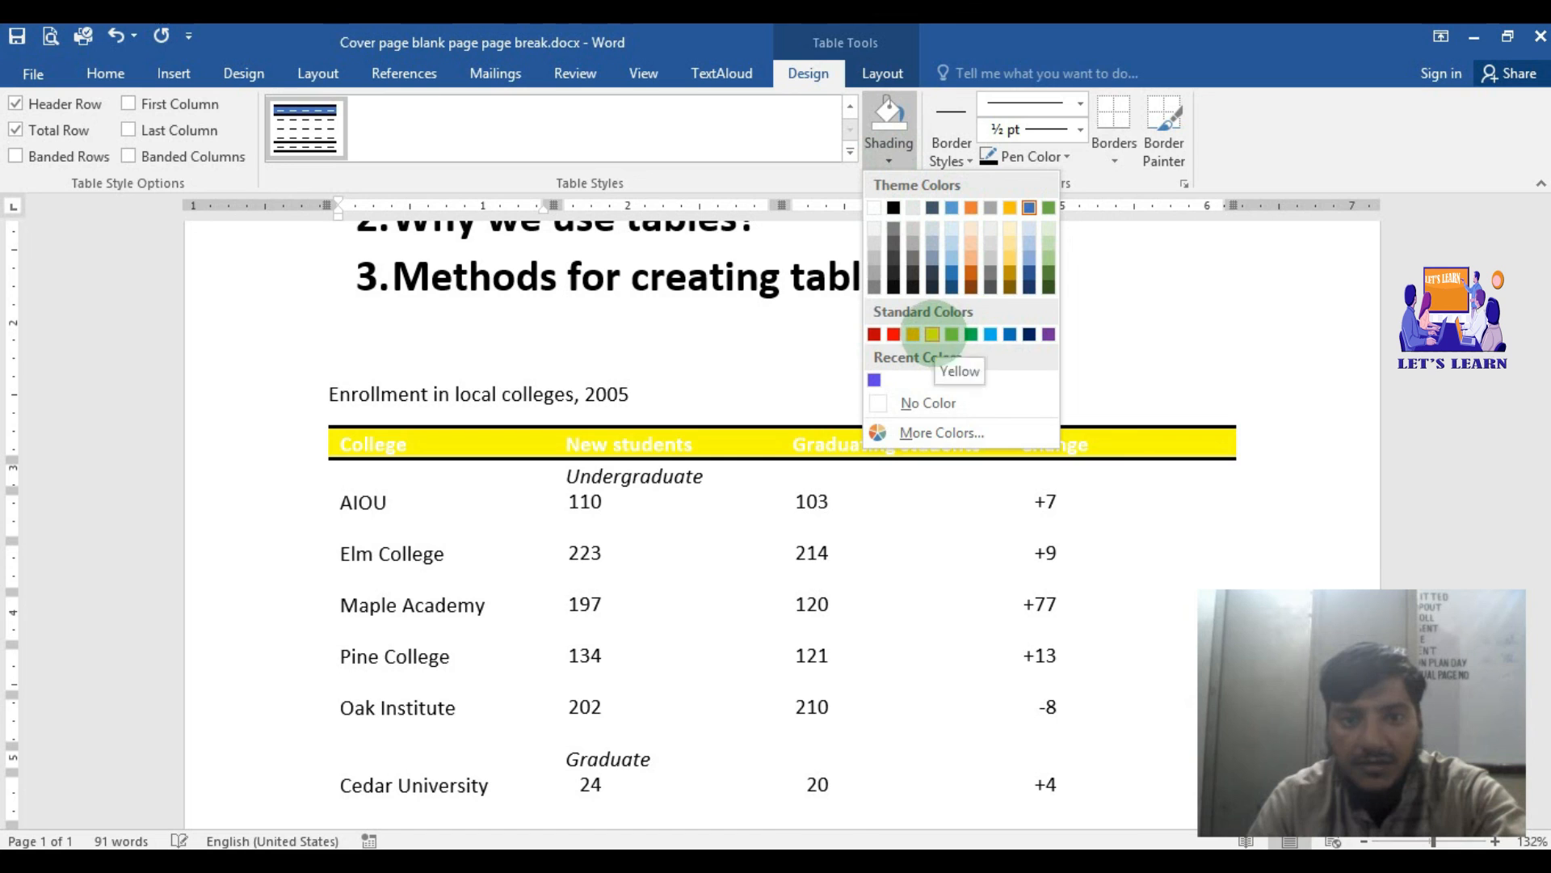
left_click(894, 333)
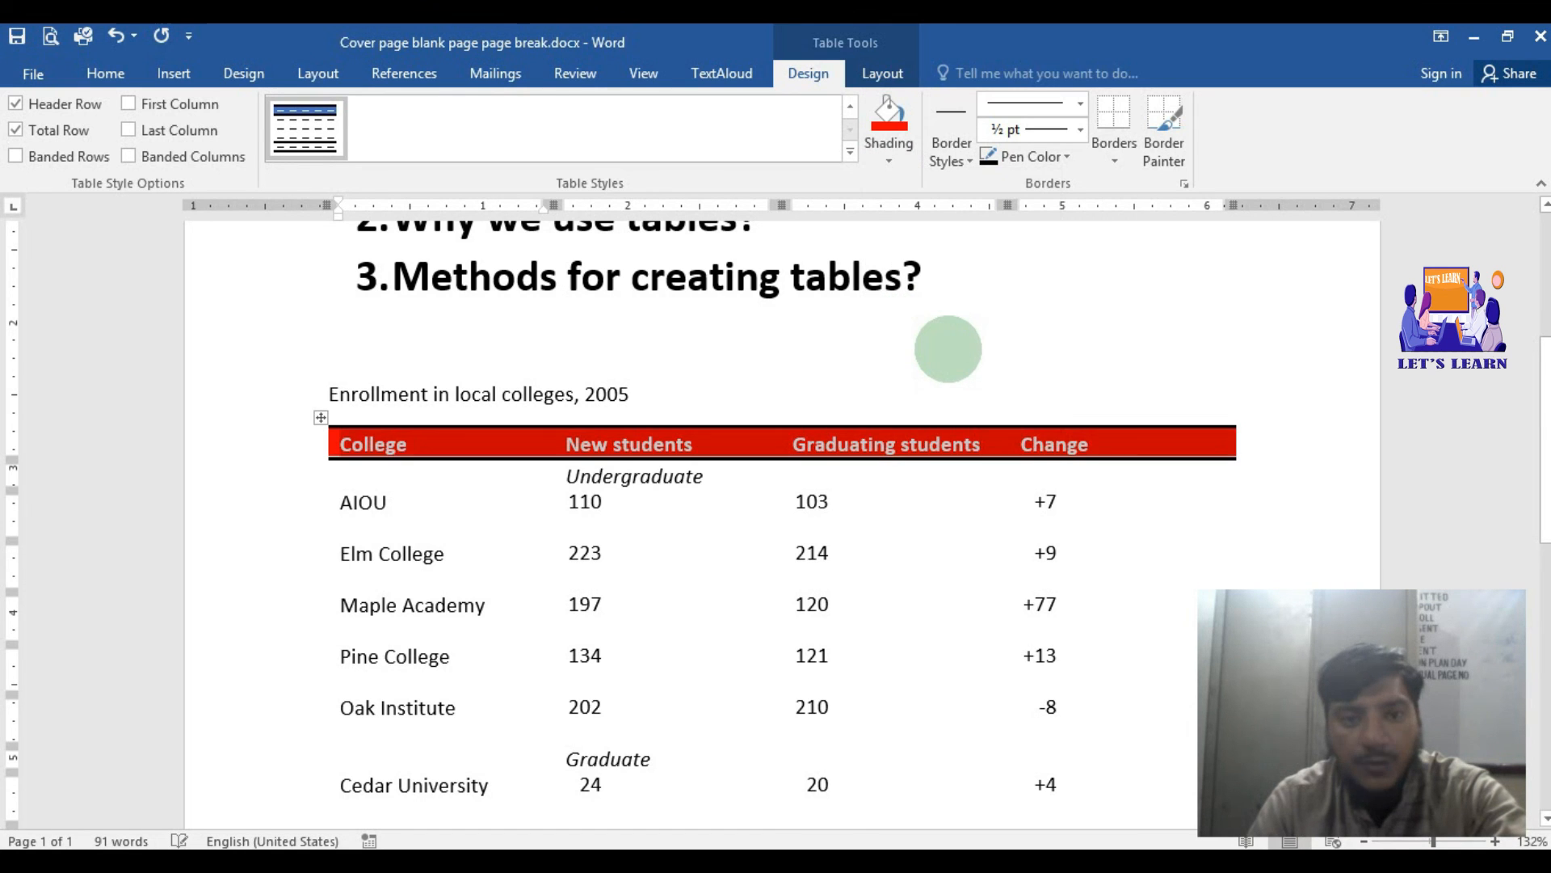
left_click(985, 365)
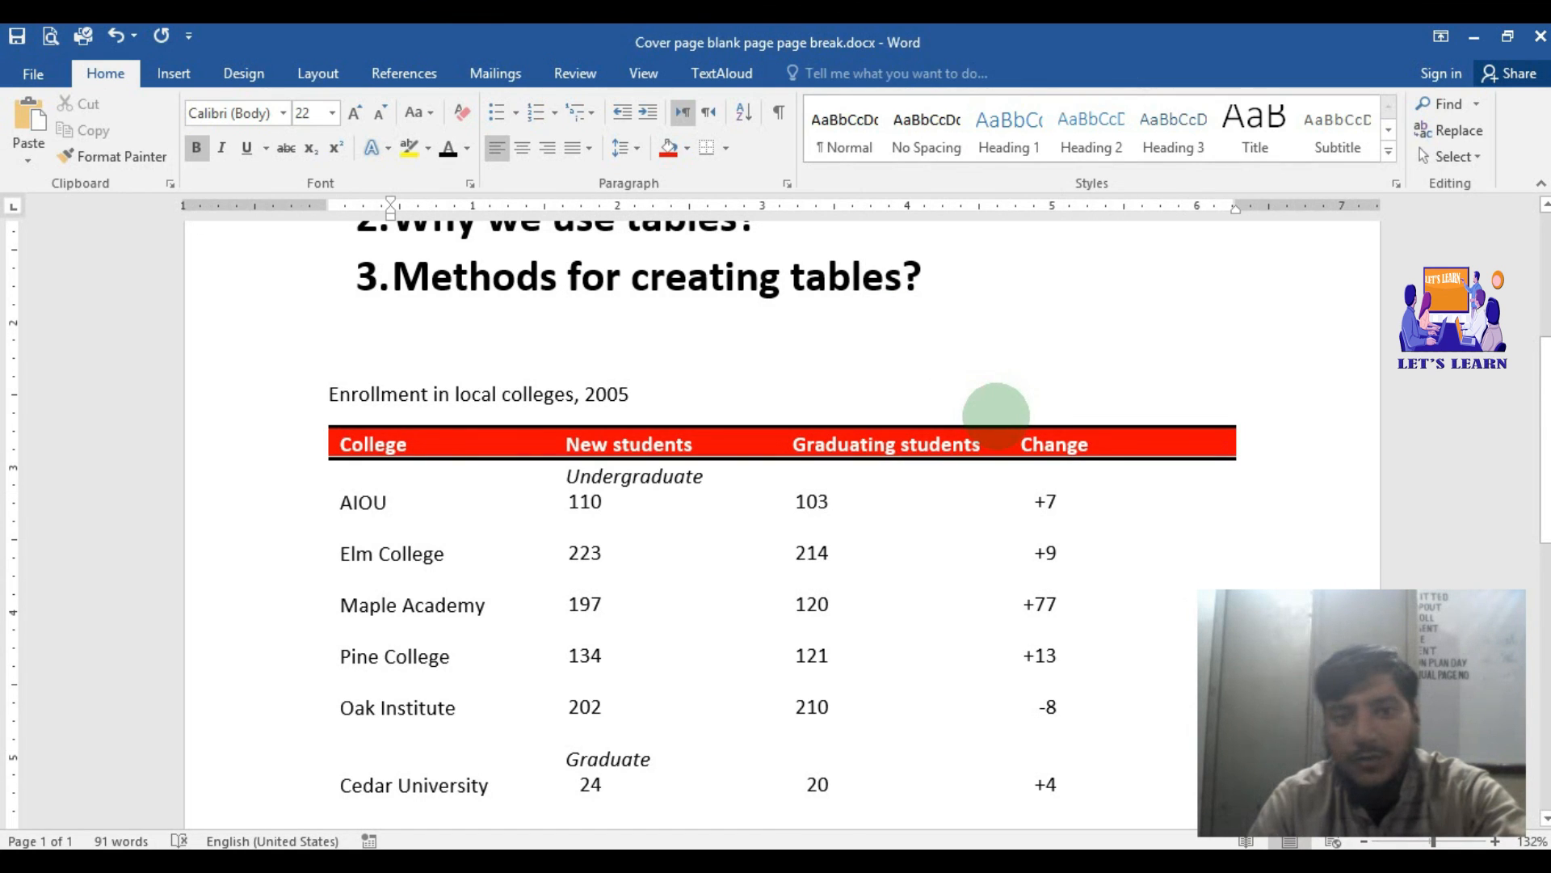
Select the table rows from AIOU to the last Oak Institute row and choose the orange double-line ½ pt border style
scroll(997, 415, "up", 1)
scroll(506, 536, "down", 1)
left_click_drag(393, 507, 1075, 608)
scroll(379, 310, "up", 2)
scroll(379, 315, "up", 1)
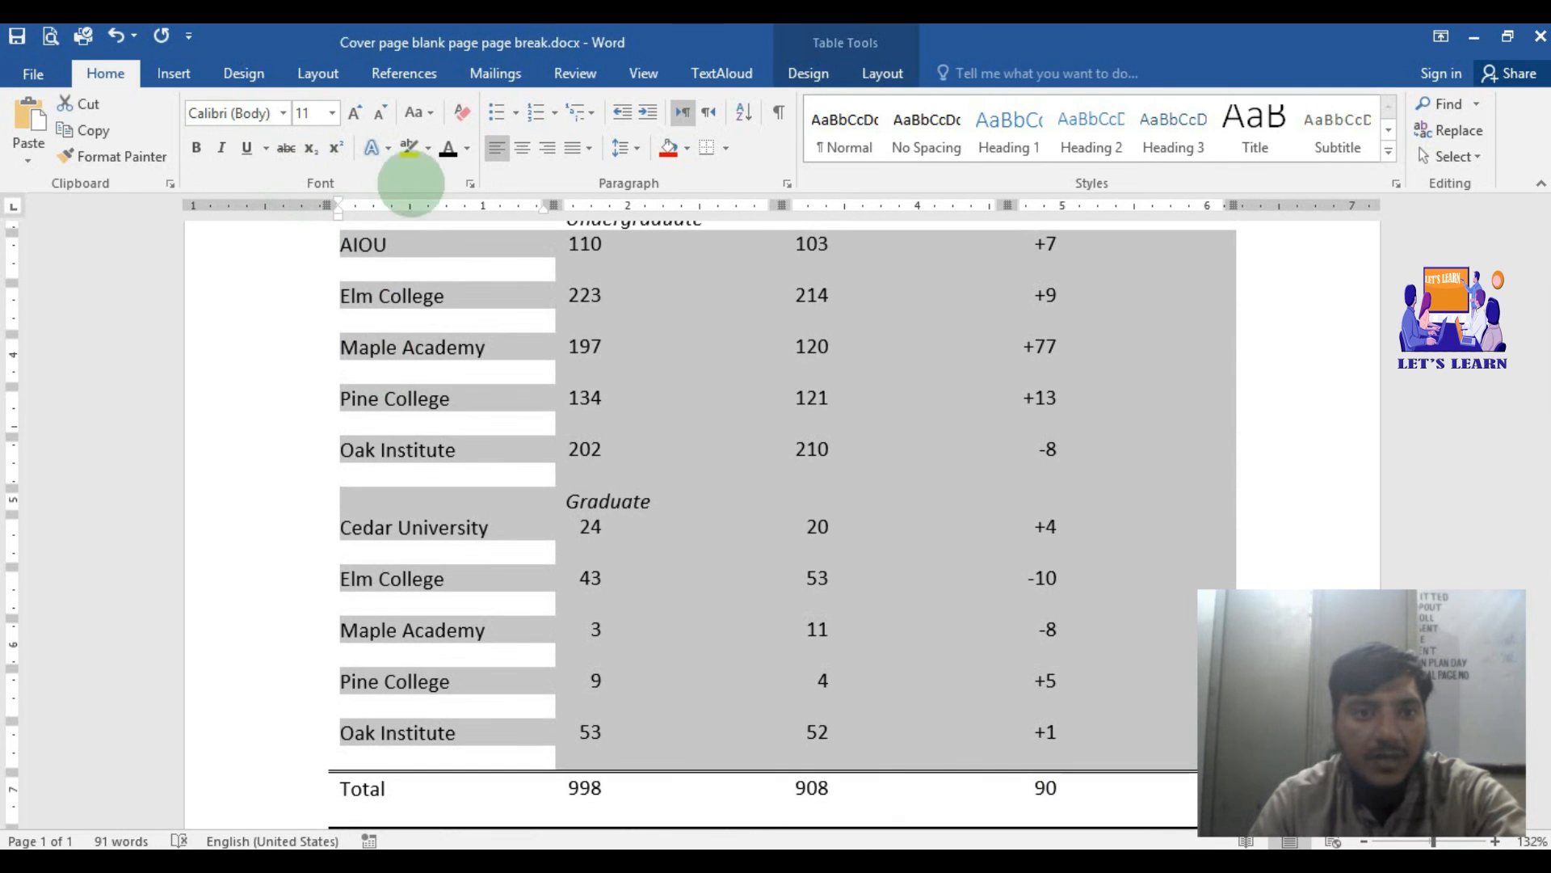
left_click(877, 74)
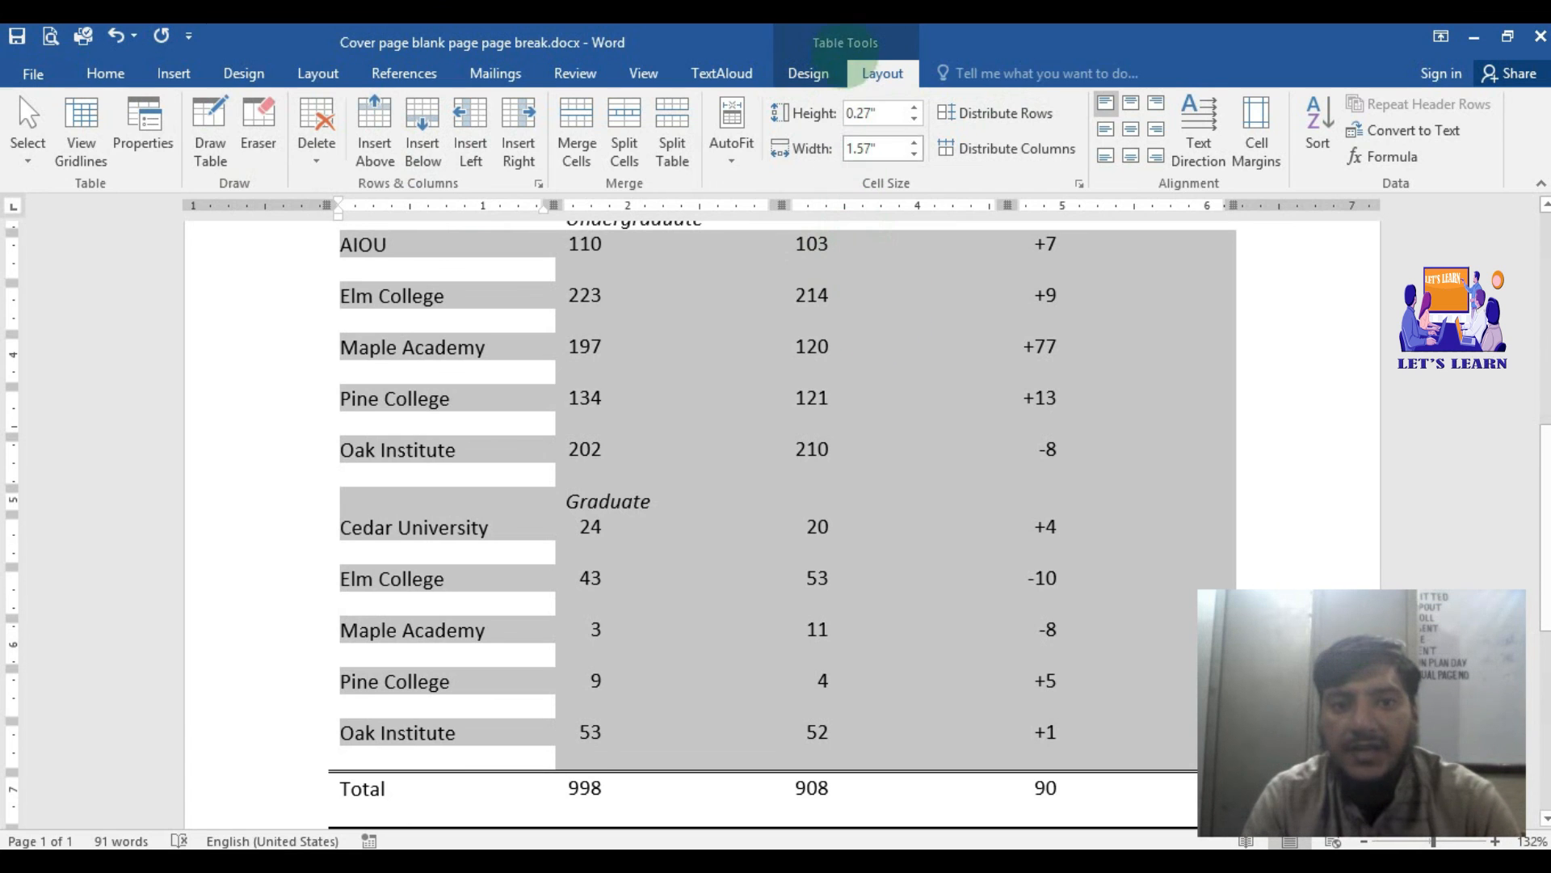
left_click(823, 75)
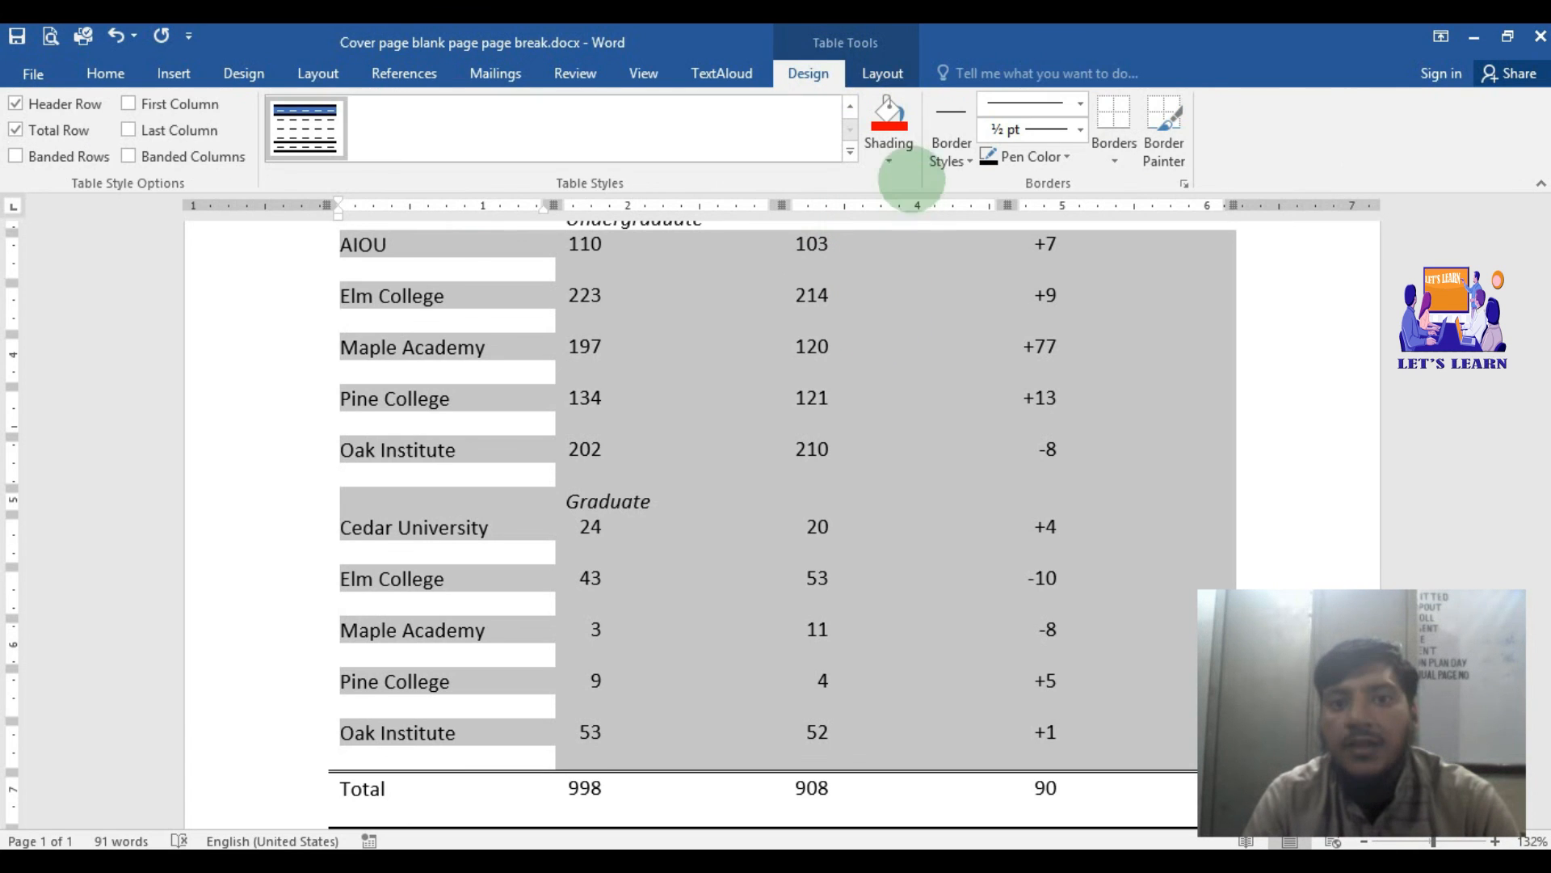
left_click(970, 158)
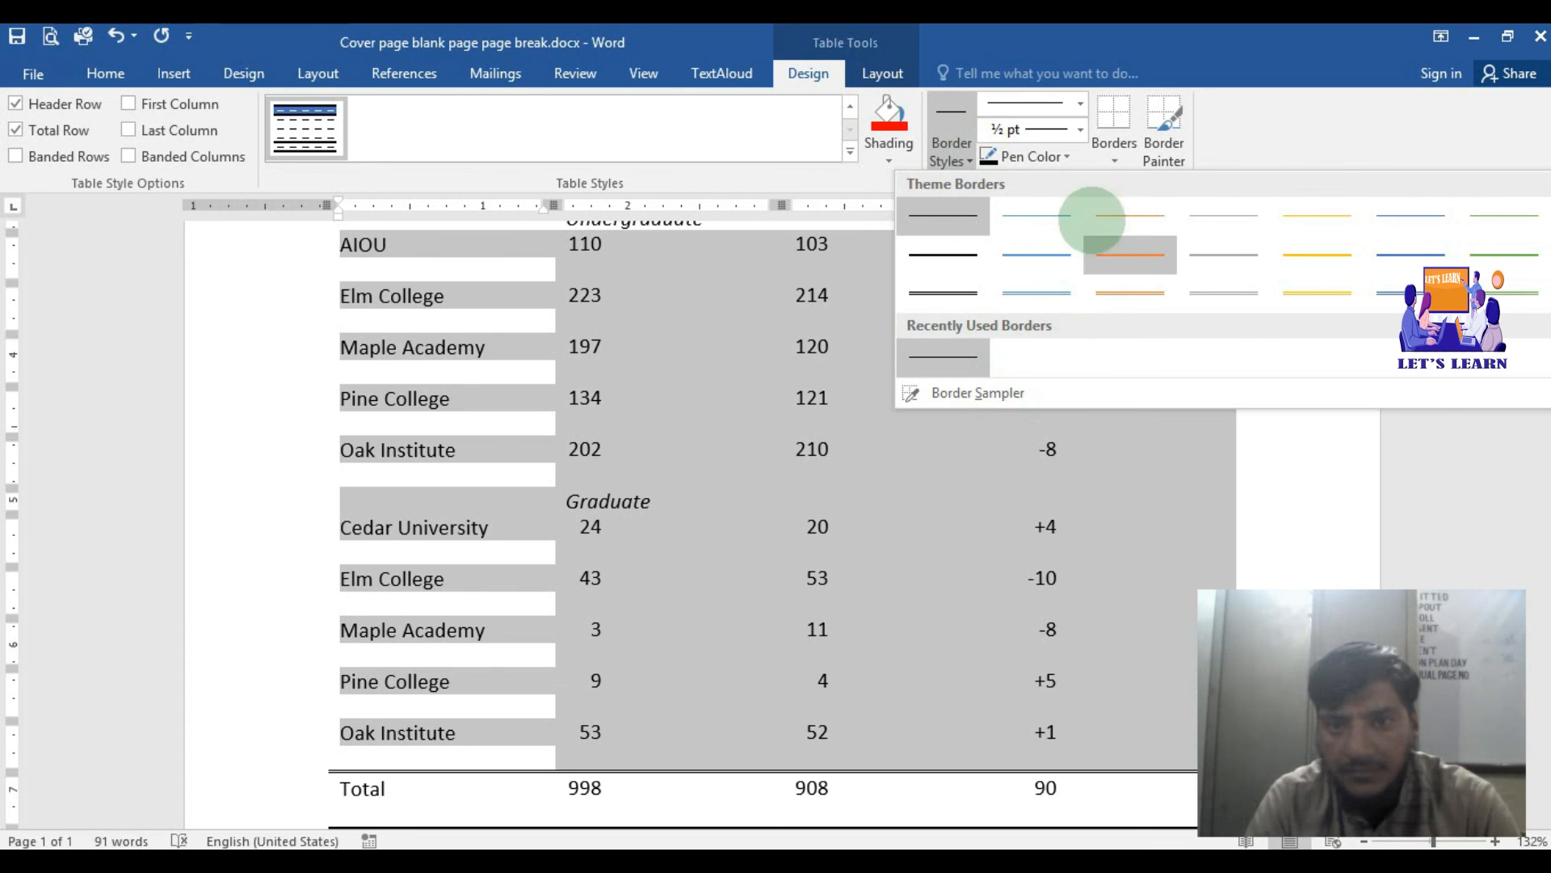
left_click(1130, 290)
Try painting the orange border style onto cell edges in the undergraduate Elm College row, and undo the painted borders
mouse_move(976, 280)
left_mouse_down()
mouse_move(1082, 288)
mouse_move(966, 332)
mouse_move(1052, 338)
left_mouse_up()
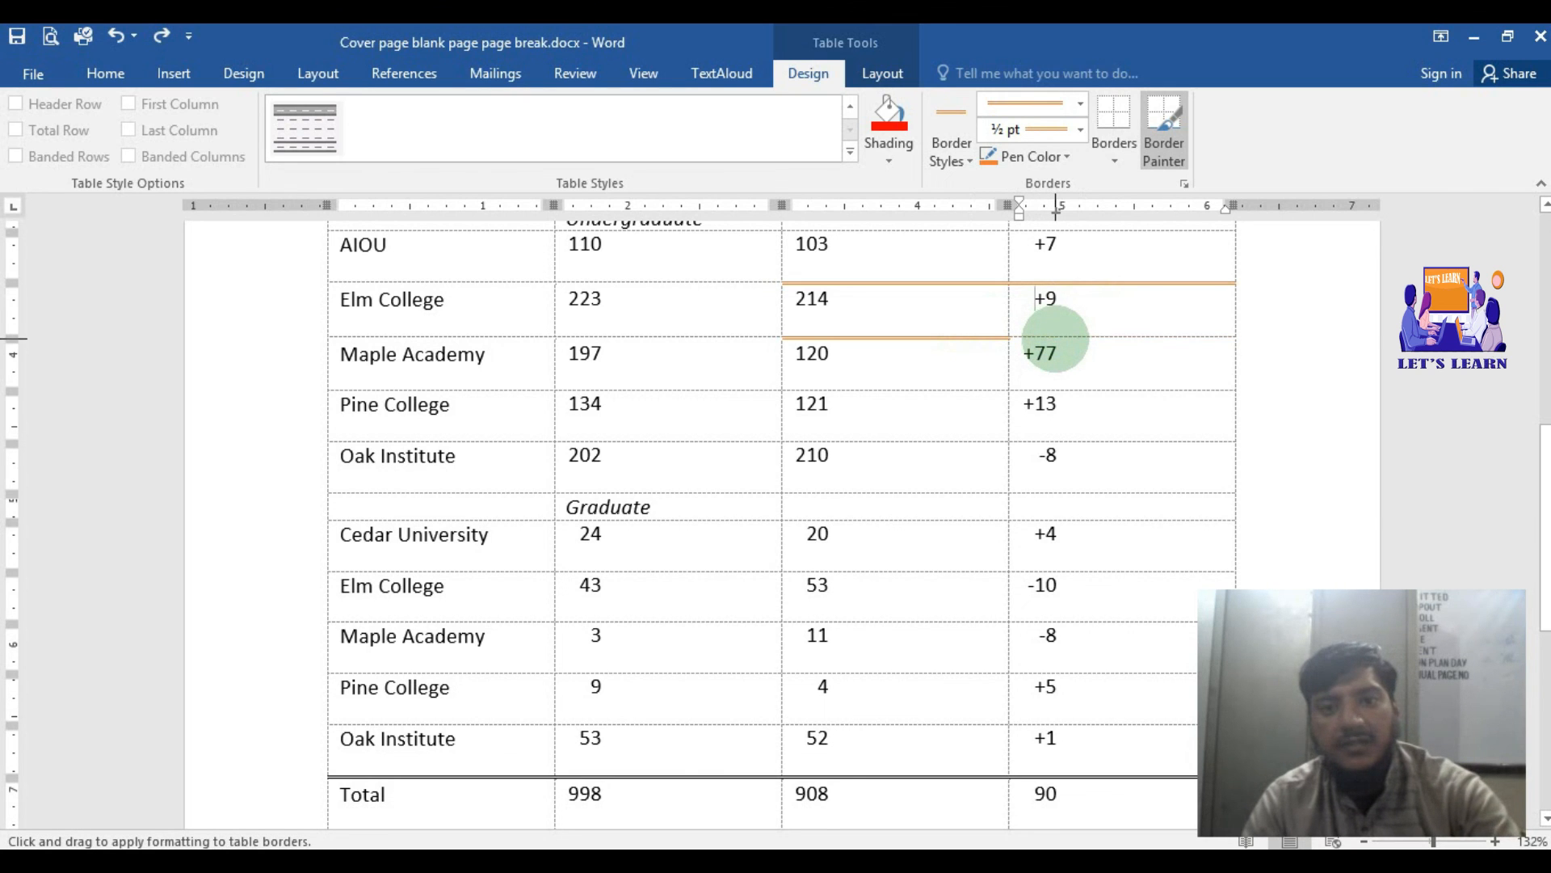
key("ctrl+z")
key("ctrl+z")
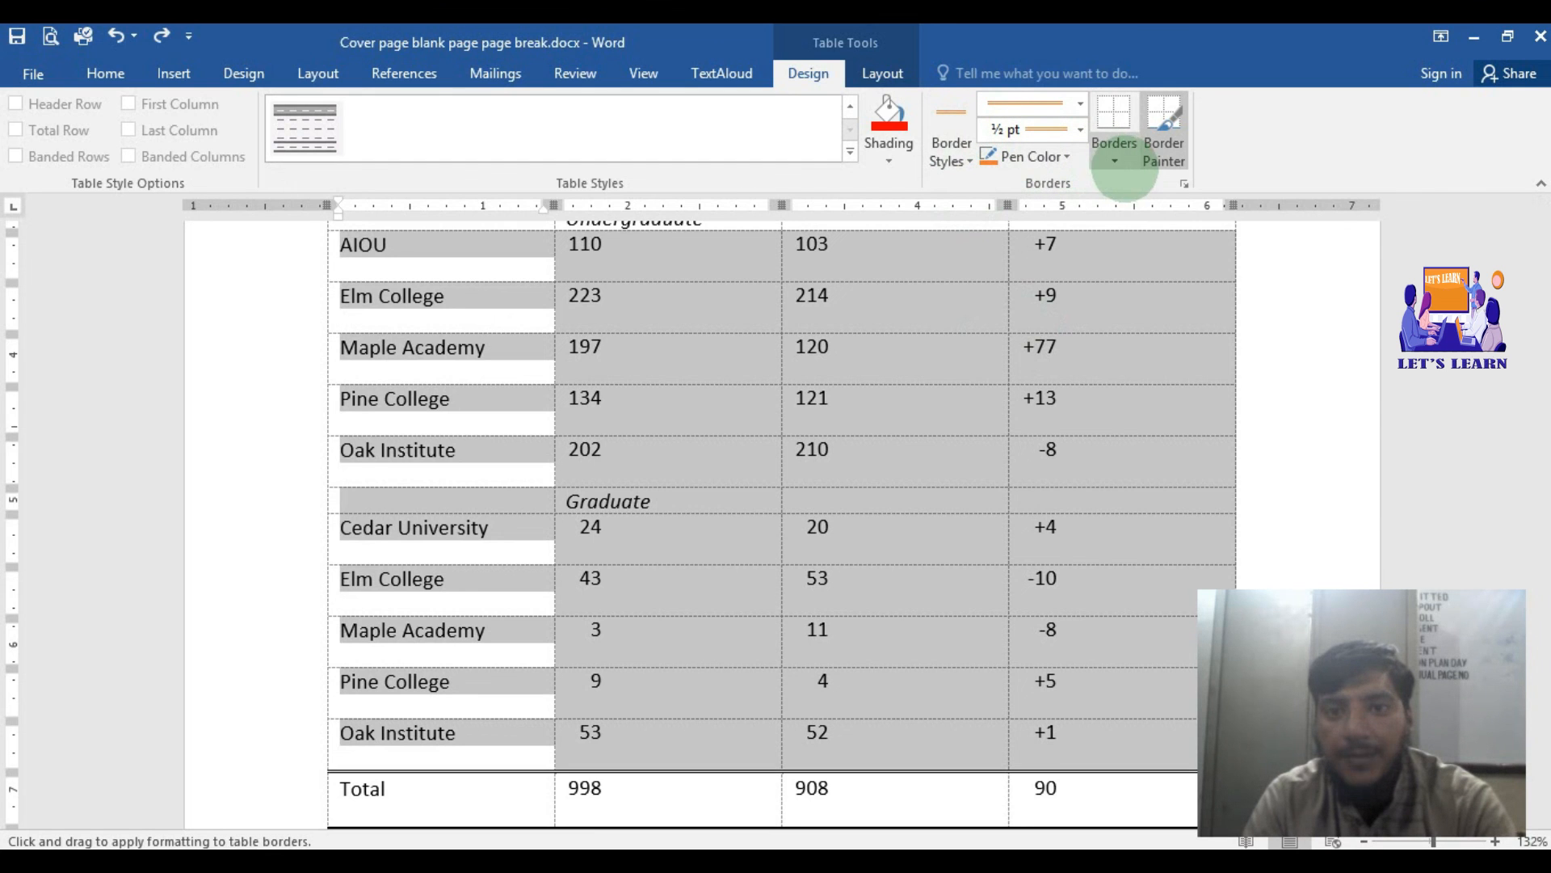
Apply All Borders in the orange double-line style to the selected rows and check the table
left_click(1115, 161)
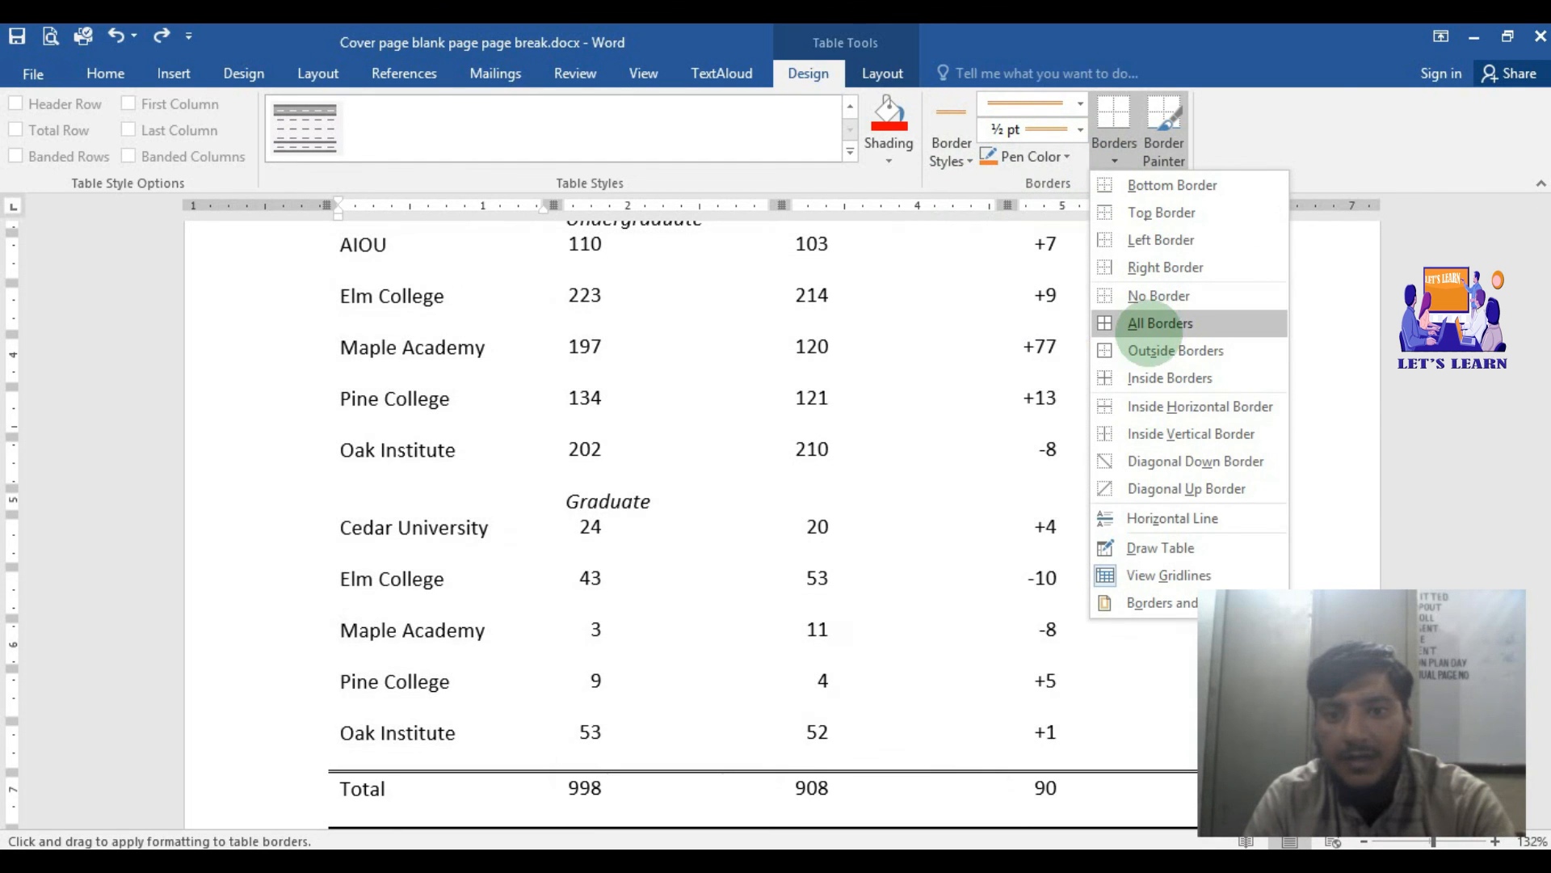
left_click(1149, 325)
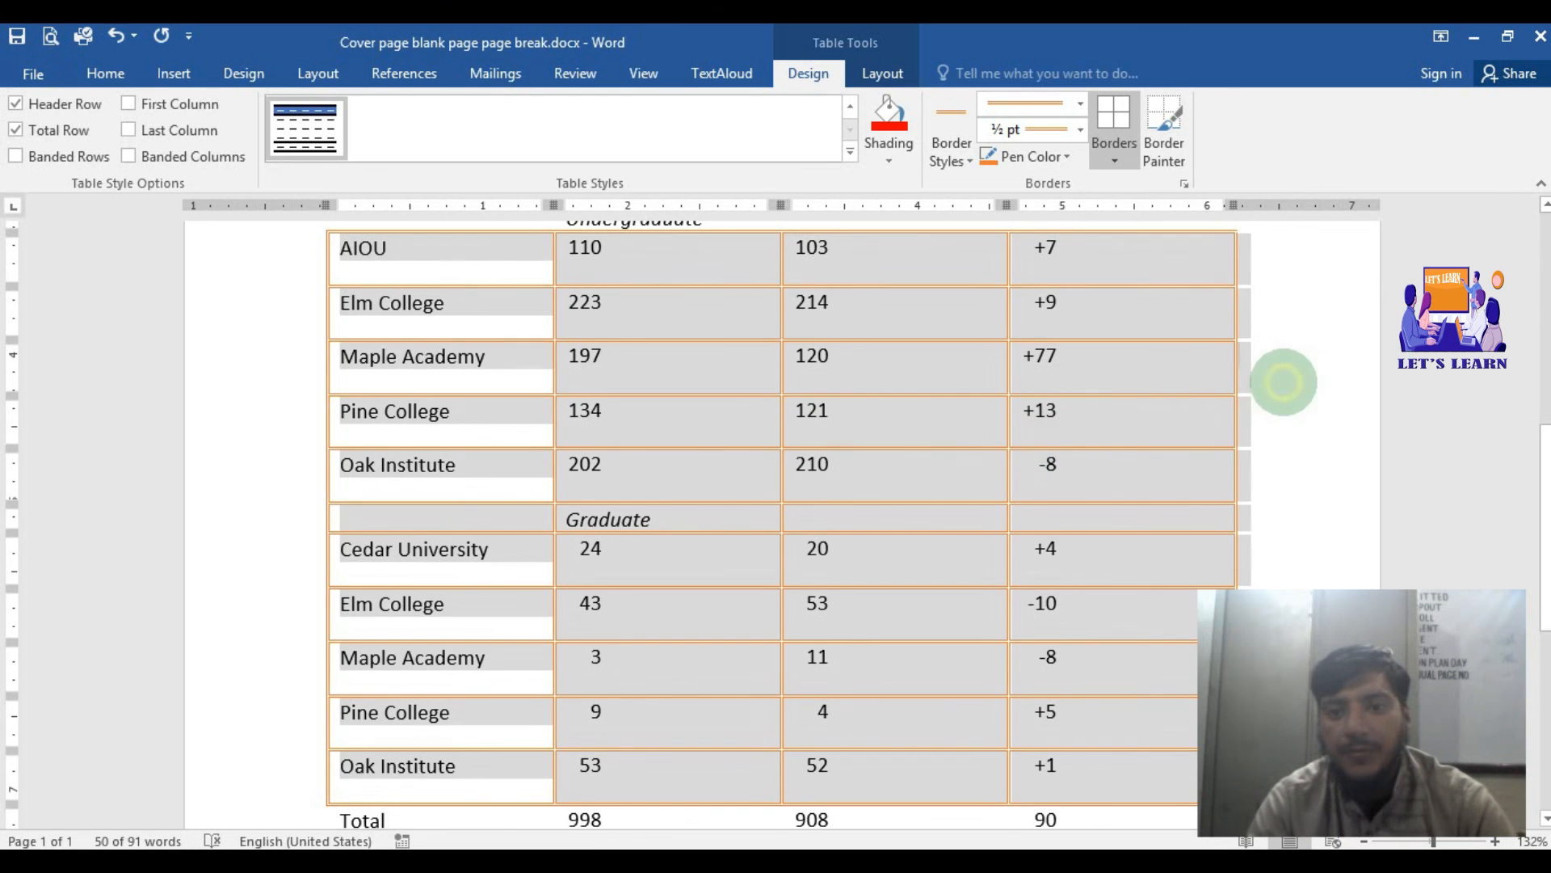
left_click(1283, 382)
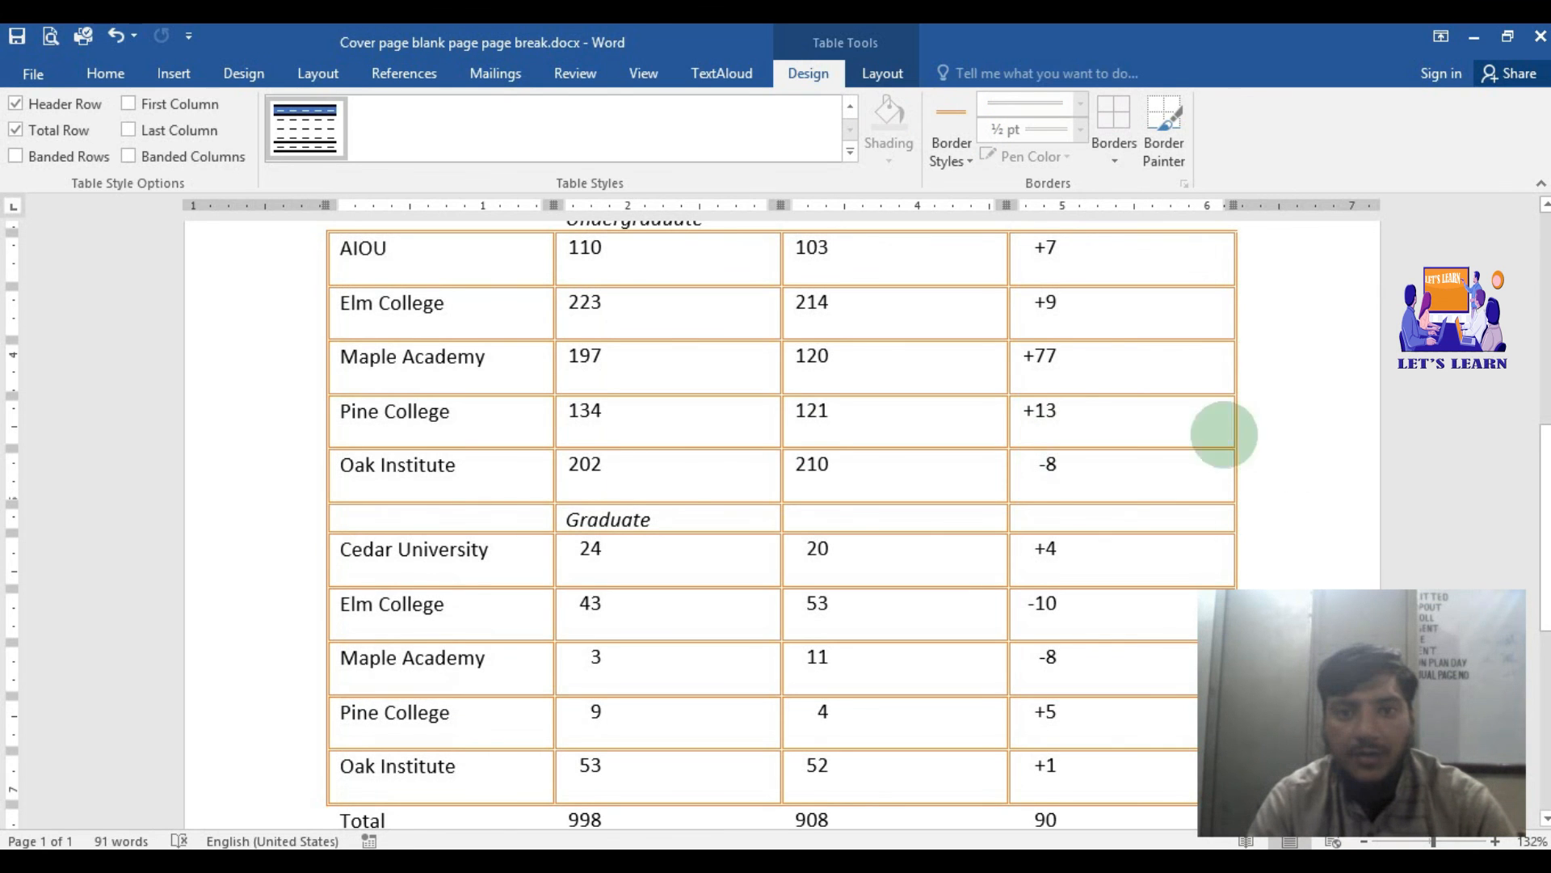
scroll(1084, 371, "down", 3)
scroll(1084, 370, "up", 2)
scroll(1084, 371, "up", 5)
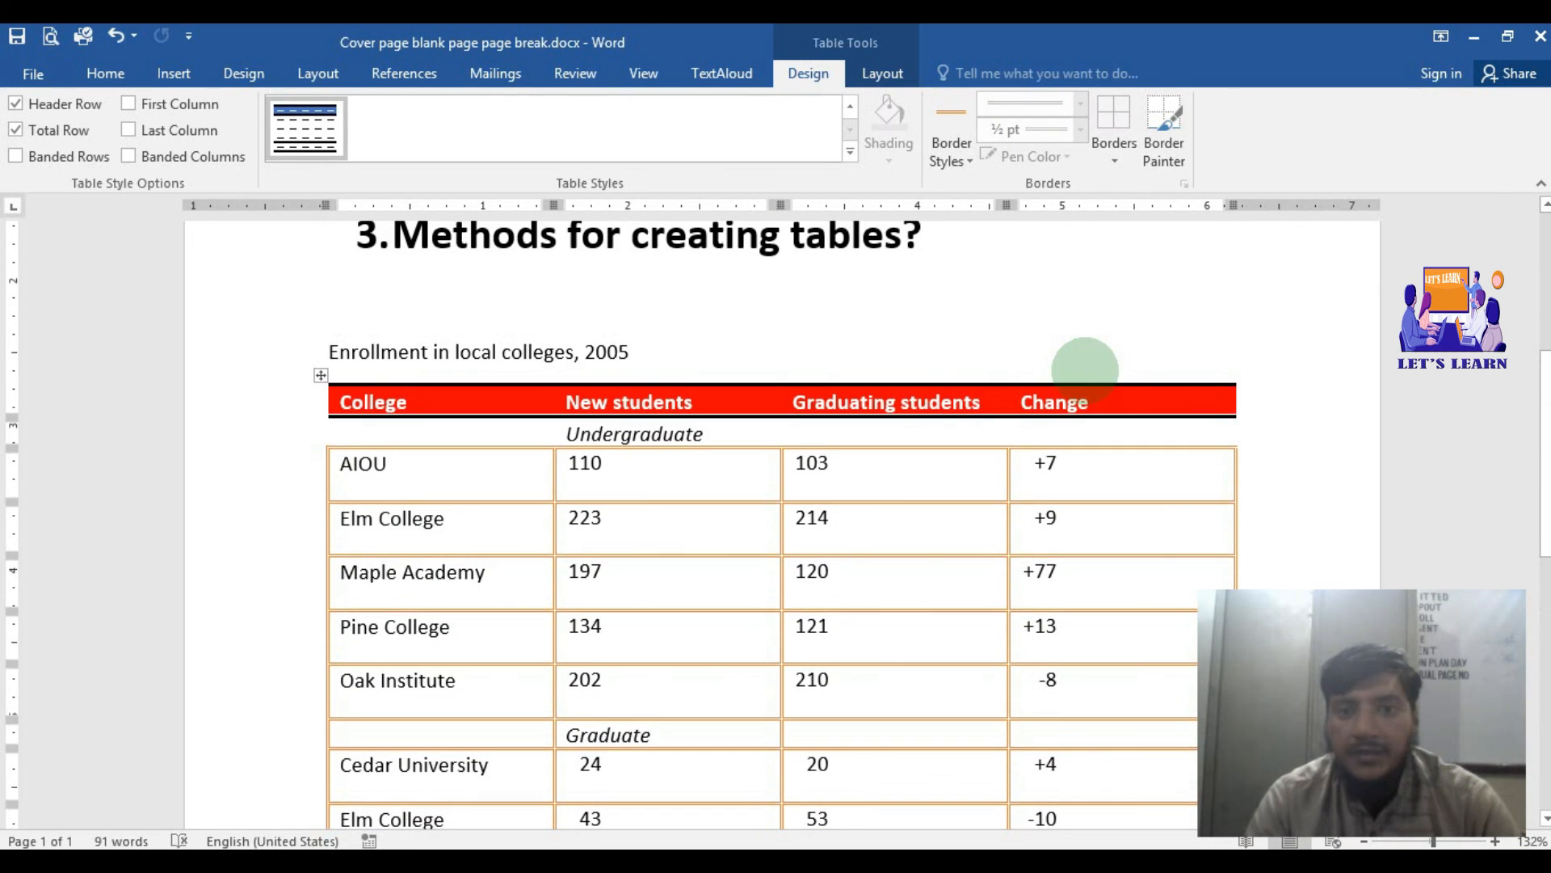